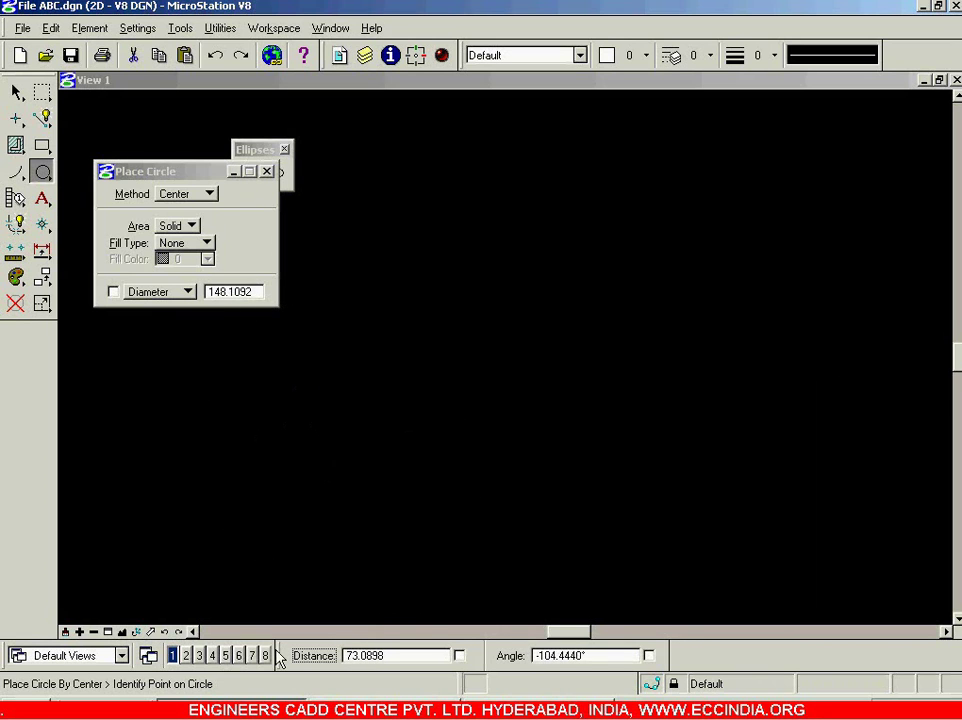
Step: Undock AccuDraw over the drawing area and place a circle by center with a radius of 50
{"action": "left_click_drag", "start_coordinate": [309, 645], "coordinate": [652, 491]}
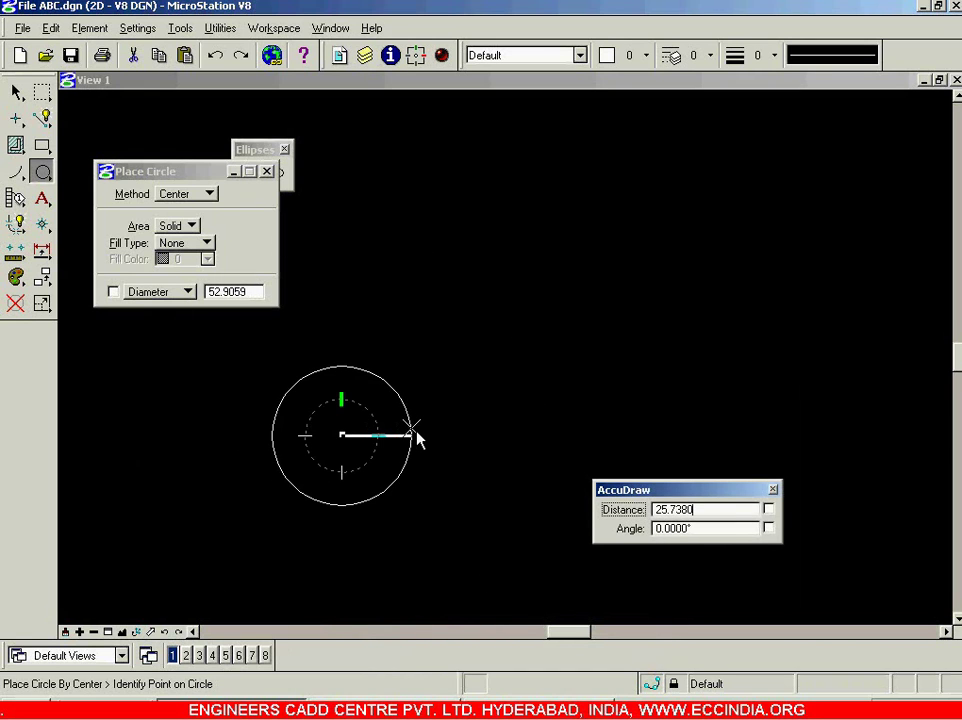
{"action": "type", "text": "50"}
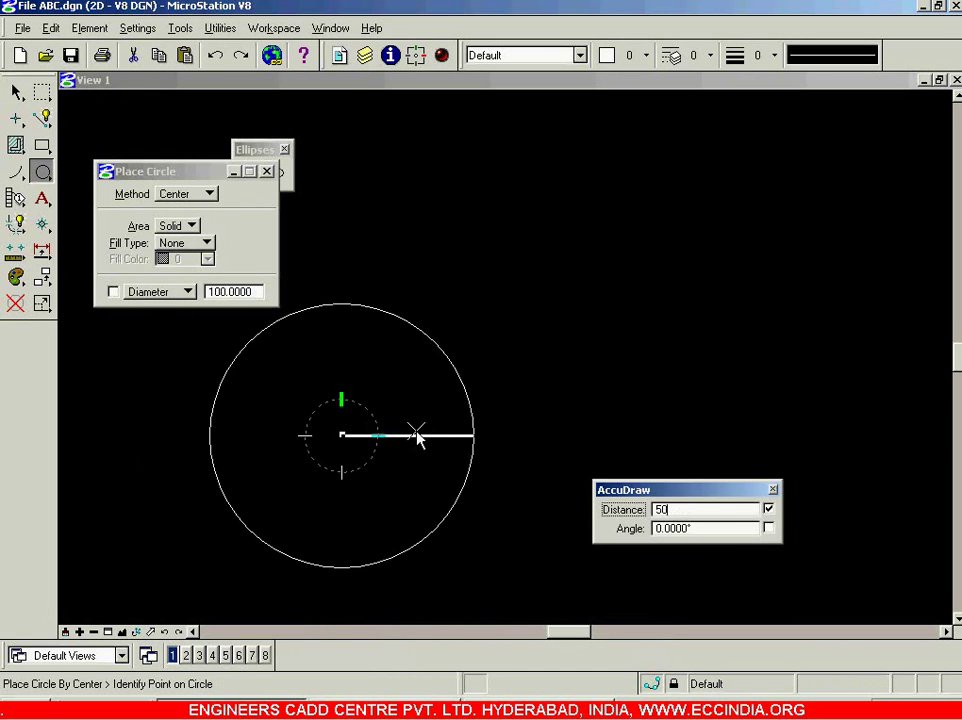
{"action": "left_click", "coordinate": [447, 425]}
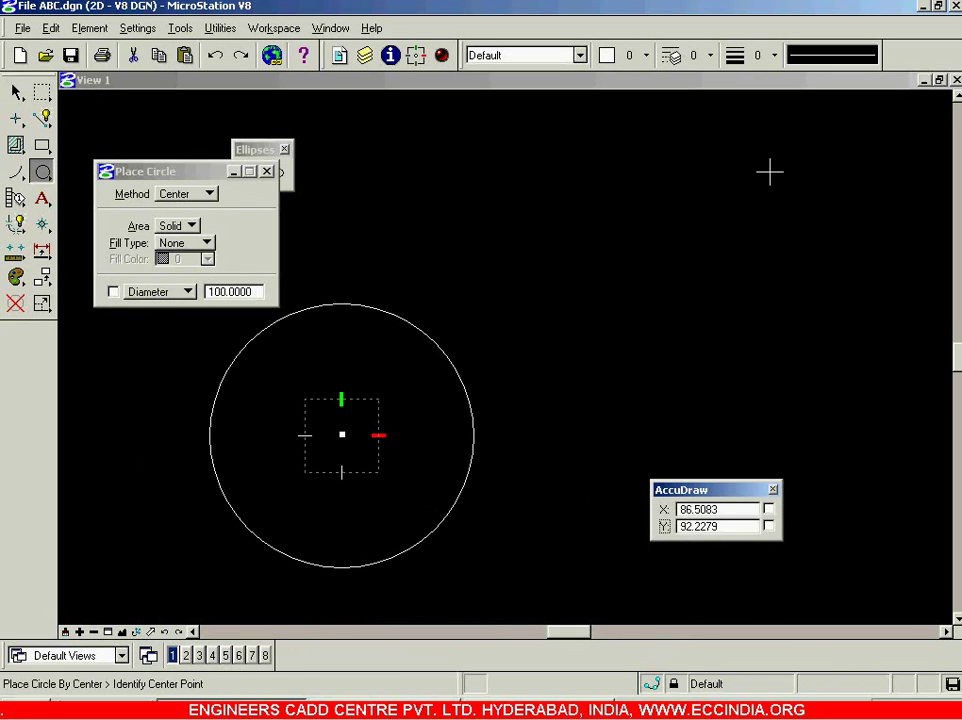
Step: Place a second circle by center, up and to the right of the first, with a diameter of about 108
{"action": "left_click", "coordinate": [698, 211]}
{"action": "left_click", "coordinate": [661, 346]}
{"action": "scroll", "coordinate": [608, 334], "scroll_direction": "down", "scroll_amount": 5}
{"action": "scroll", "coordinate": [491, 226], "scroll_direction": "up", "scroll_amount": 3}
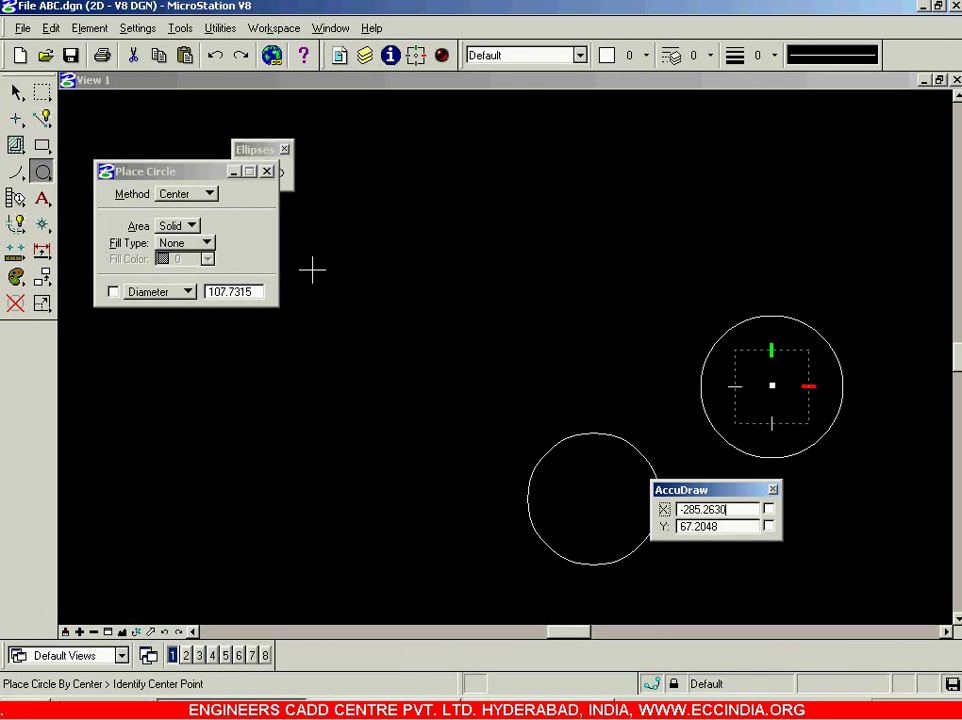
Step: Place a circle by center in the open area up and to the left of the two circles, with radius 50
{"action": "left_click", "coordinate": [195, 194]}
{"action": "left_click", "coordinate": [196, 196]}
{"action": "left_click", "coordinate": [431, 283]}
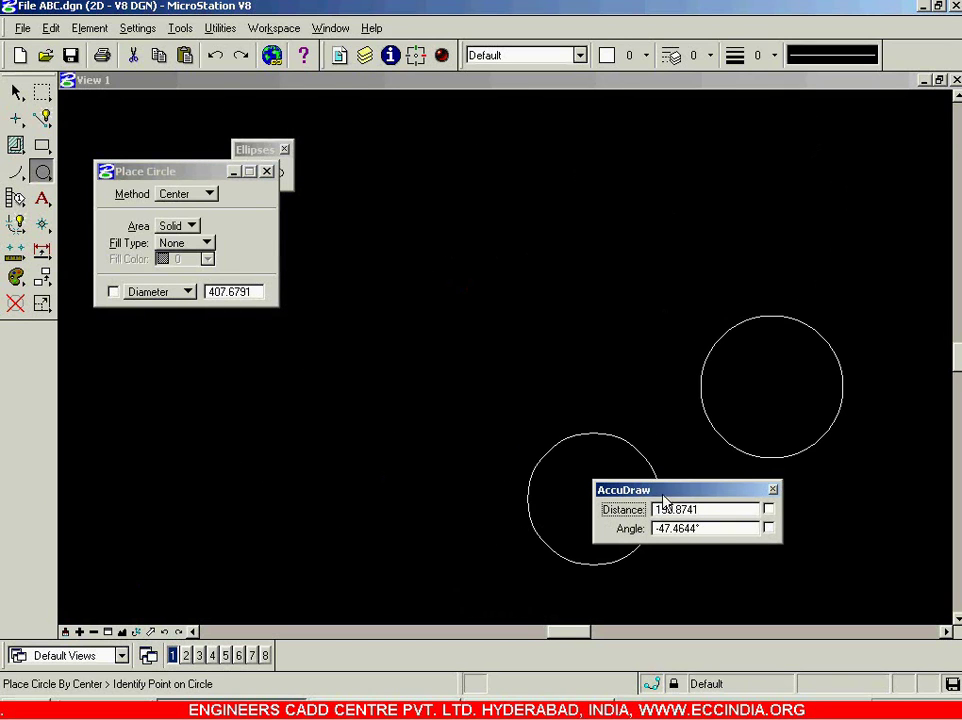
{"action": "left_click_drag", "start_coordinate": [667, 495], "coordinate": [648, 517]}
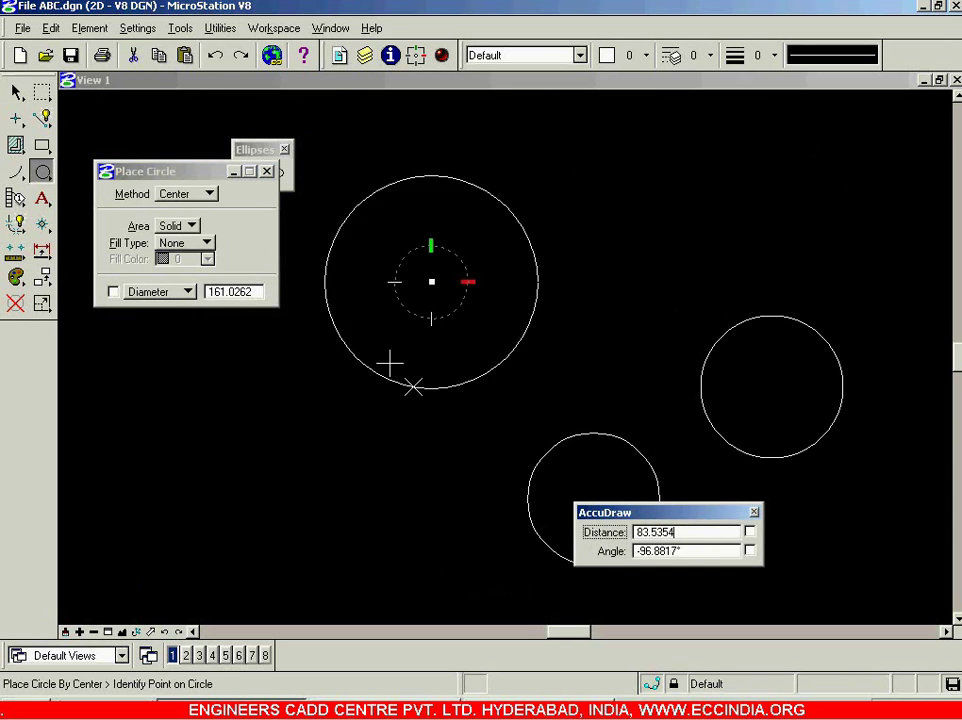
{"action": "left_click", "coordinate": [187, 291]}
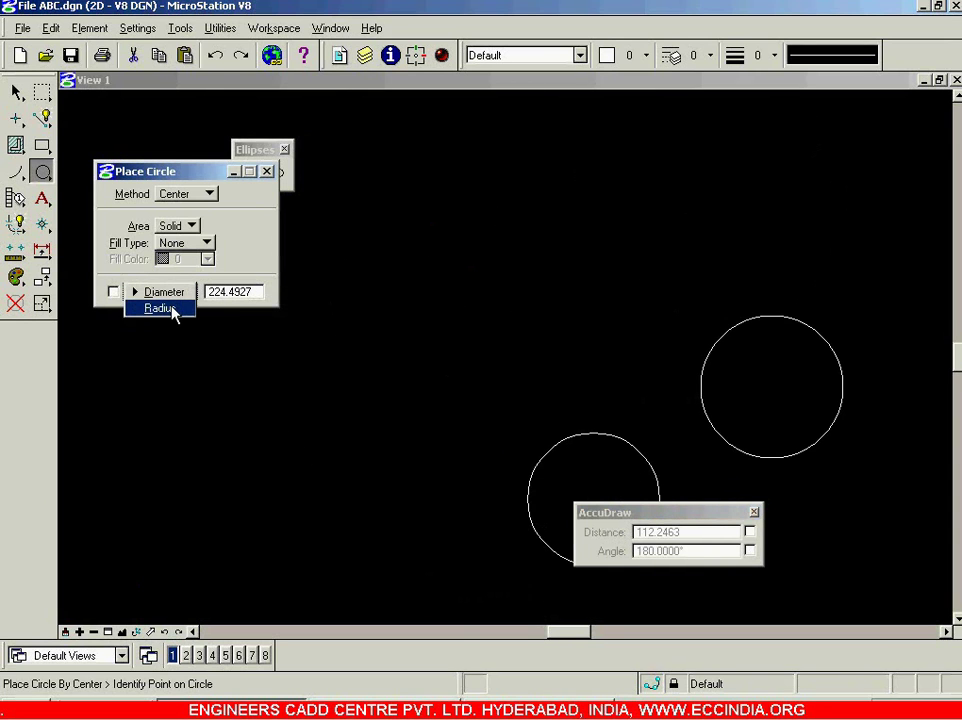
{"action": "left_click", "coordinate": [160, 308]}
{"action": "left_click_drag", "start_coordinate": [256, 296], "coordinate": [181, 298]}
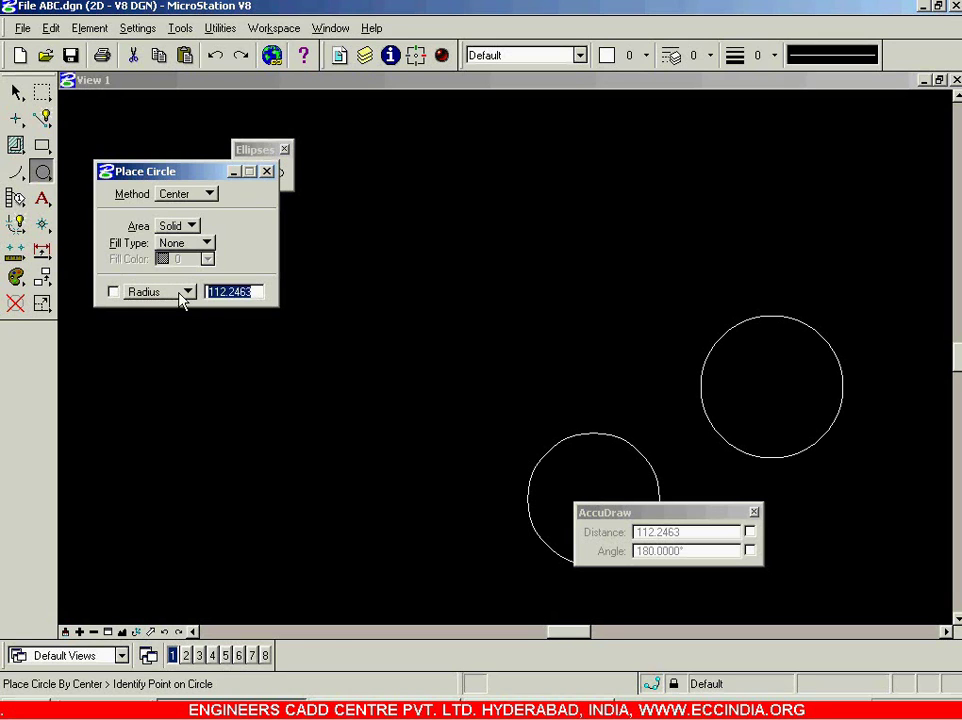
{"action": "type", "text": "50"}
{"action": "key", "text": "Return"}
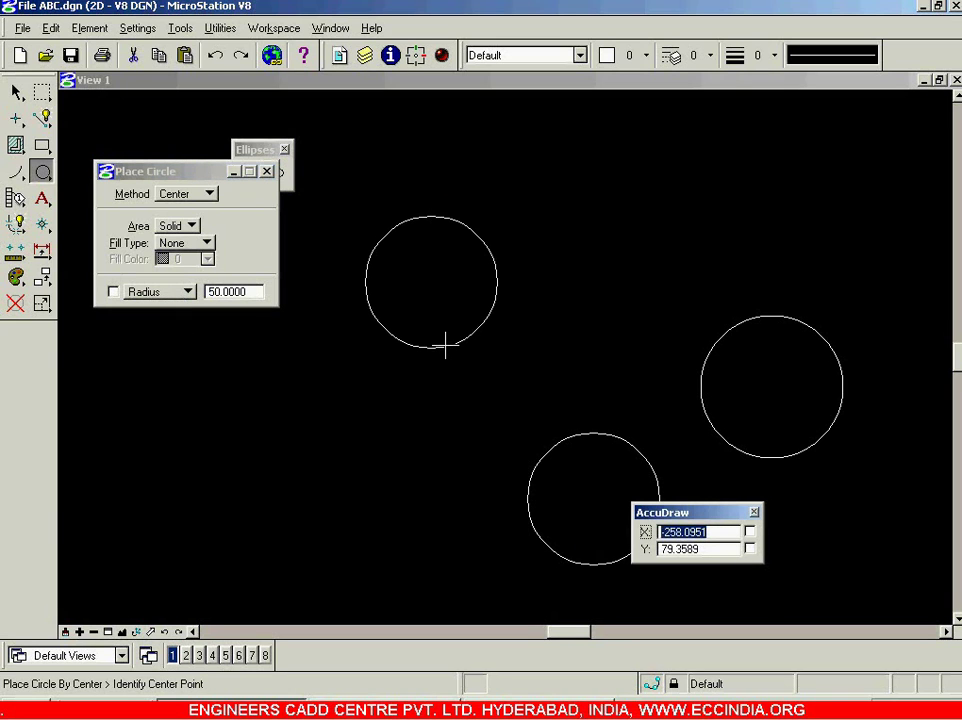
Step: Place a concentric circle with diameter 50 inside the upper-left circle
{"action": "left_click", "coordinate": [432, 282]}
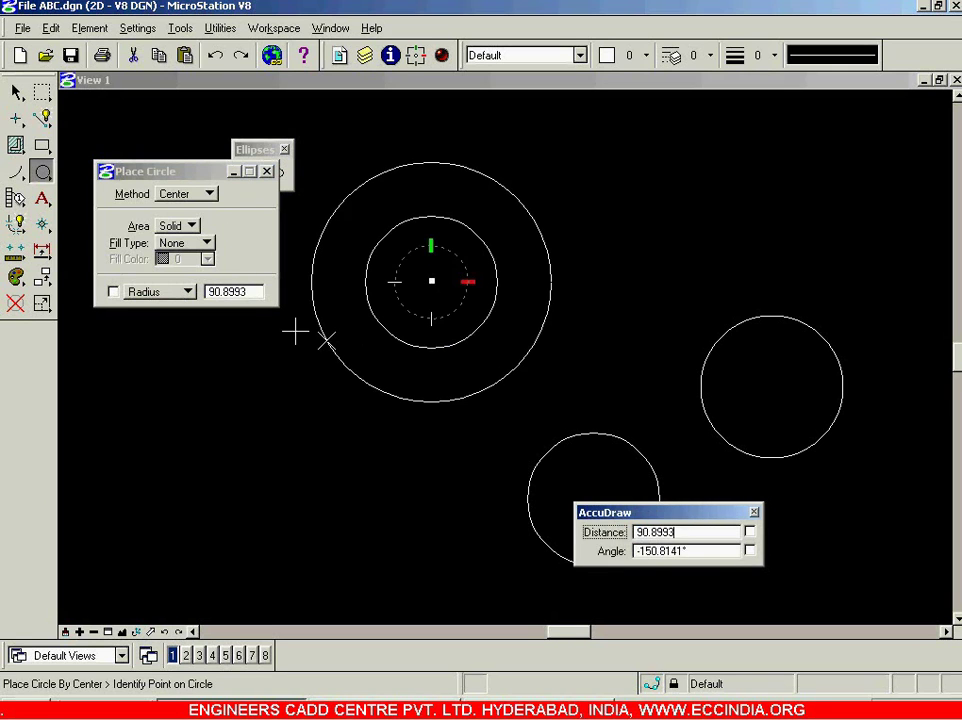
{"action": "left_click", "coordinate": [188, 291]}
{"action": "left_click", "coordinate": [164, 276]}
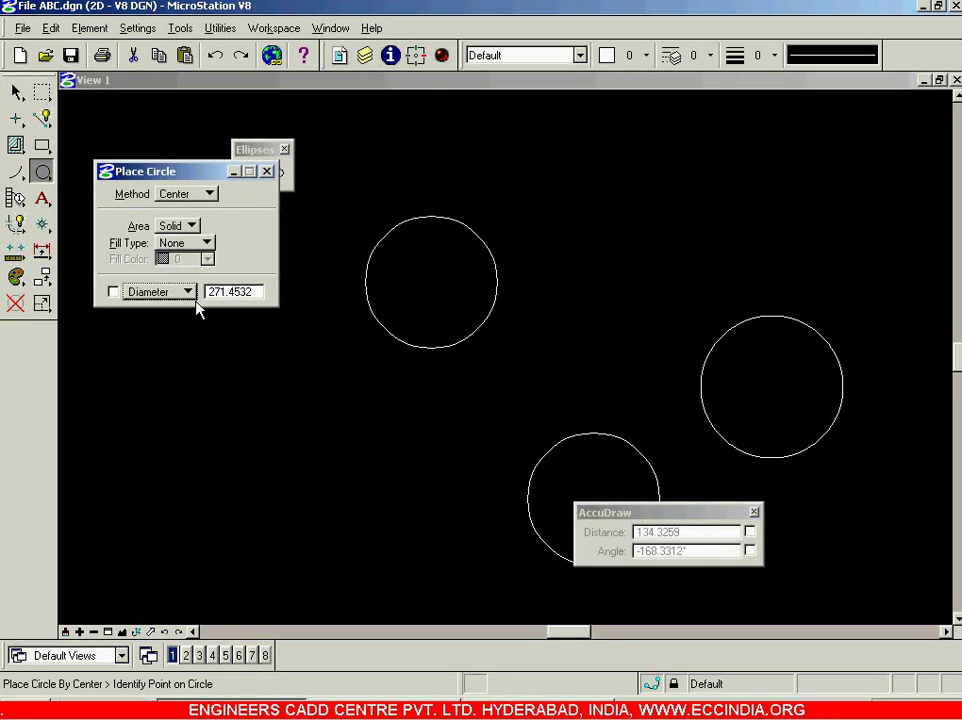
{"action": "left_click_drag", "start_coordinate": [256, 294], "coordinate": [199, 291]}
{"action": "type", "text": "50"}
{"action": "key", "text": "Tab"}
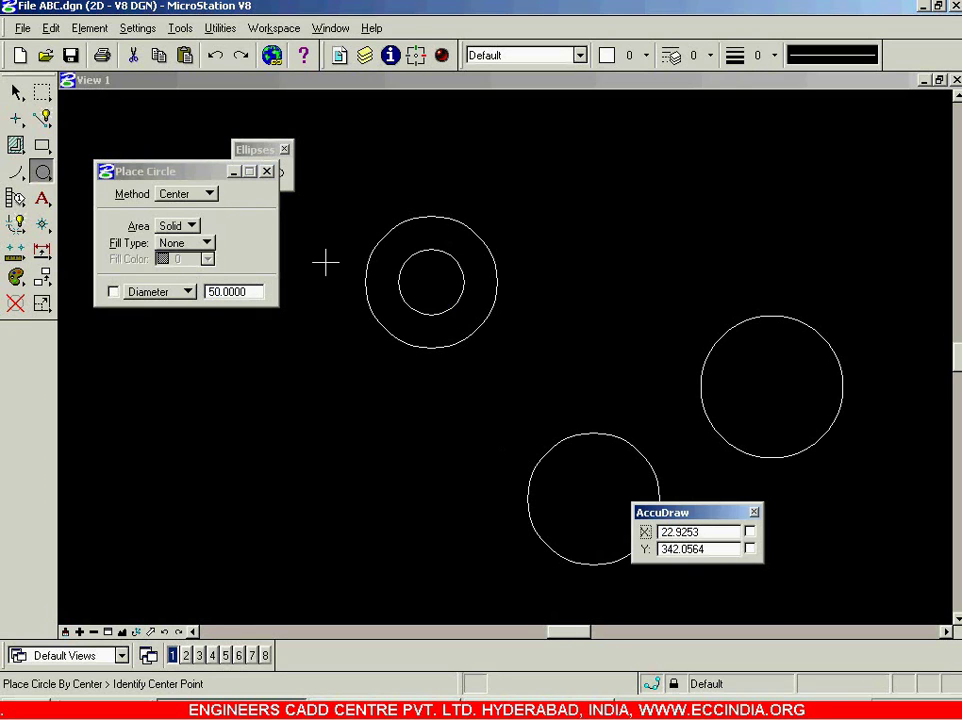
Step: Lock the circle diameter at 50 and place a series of identical circles scattered across the view
{"action": "left_click_drag", "start_coordinate": [198, 180], "coordinate": [271, 258]}
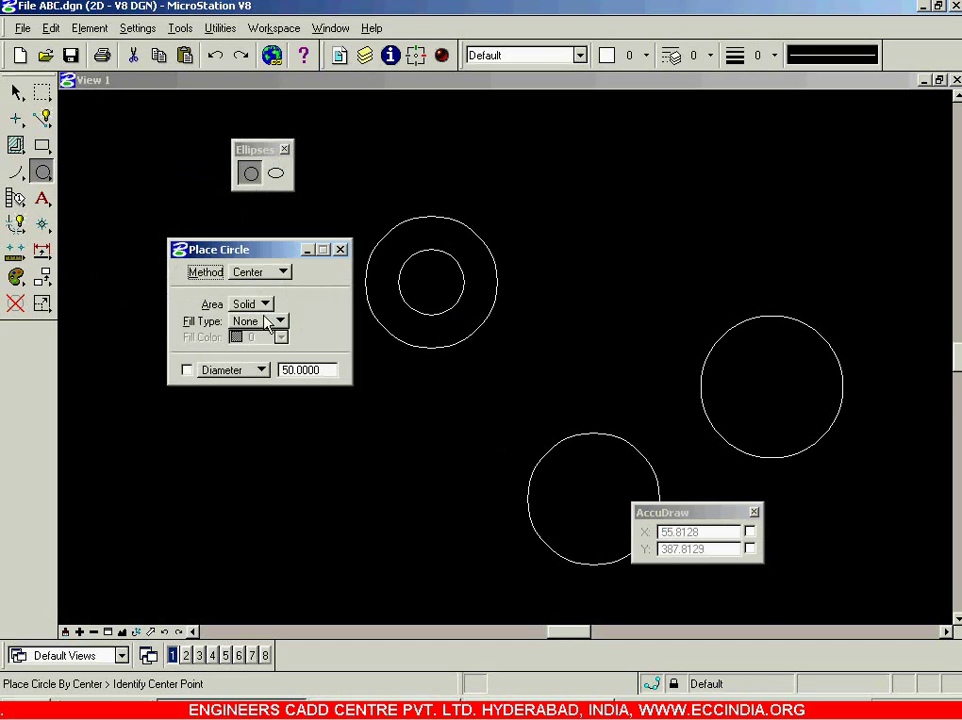
{"action": "left_click", "coordinate": [187, 370]}
{"action": "left_click_drag", "start_coordinate": [220, 249], "coordinate": [186, 215]}
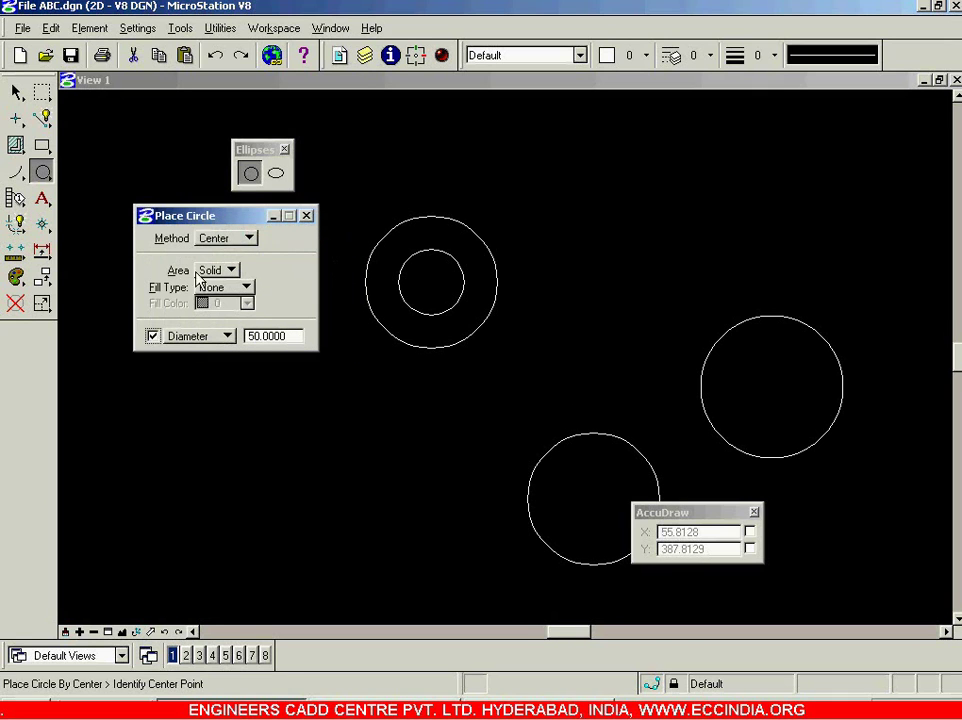
{"action": "left_click", "coordinate": [208, 515]}
{"action": "left_click", "coordinate": [365, 460]}
{"action": "left_click", "coordinate": [495, 380]}
{"action": "left_click", "coordinate": [616, 268]}
{"action": "left_click", "coordinate": [750, 183]}
{"action": "left_click", "coordinate": [751, 282]}
{"action": "left_click", "coordinate": [608, 353]}
{"action": "left_click", "coordinate": [553, 233]}
{"action": "left_click", "coordinate": [431, 315]}
{"action": "left_click", "coordinate": [297, 376]}
{"action": "left_click", "coordinate": [107, 392]}
{"action": "key", "text": "Escape"}
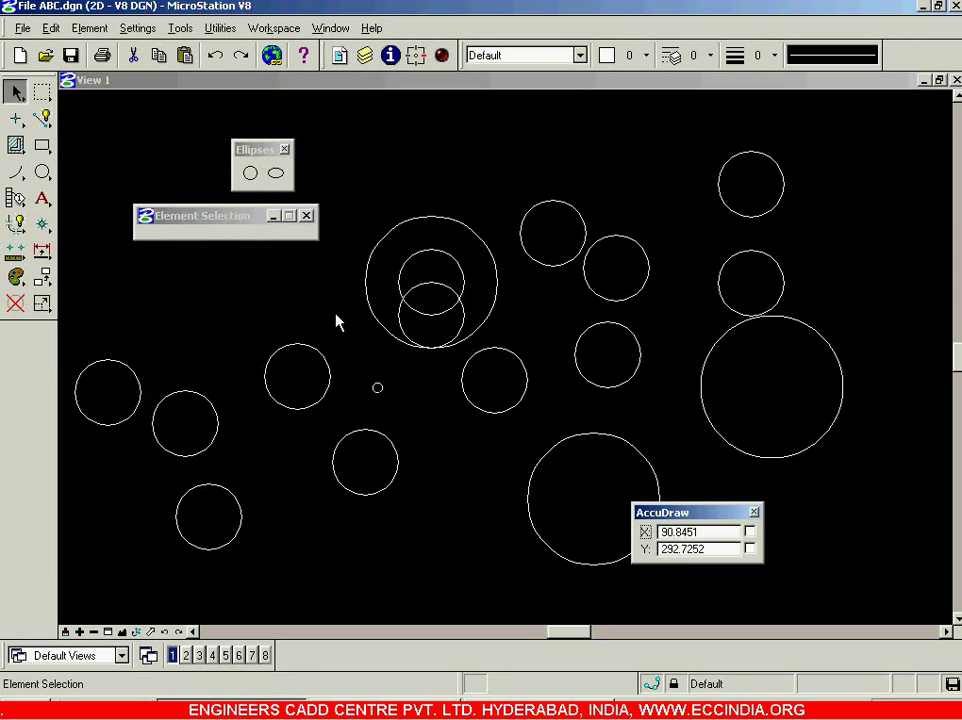
Step: Lock the circle radius at 50 and place six identical circles around the existing group, above and to its right
{"action": "left_click", "coordinate": [255, 173]}
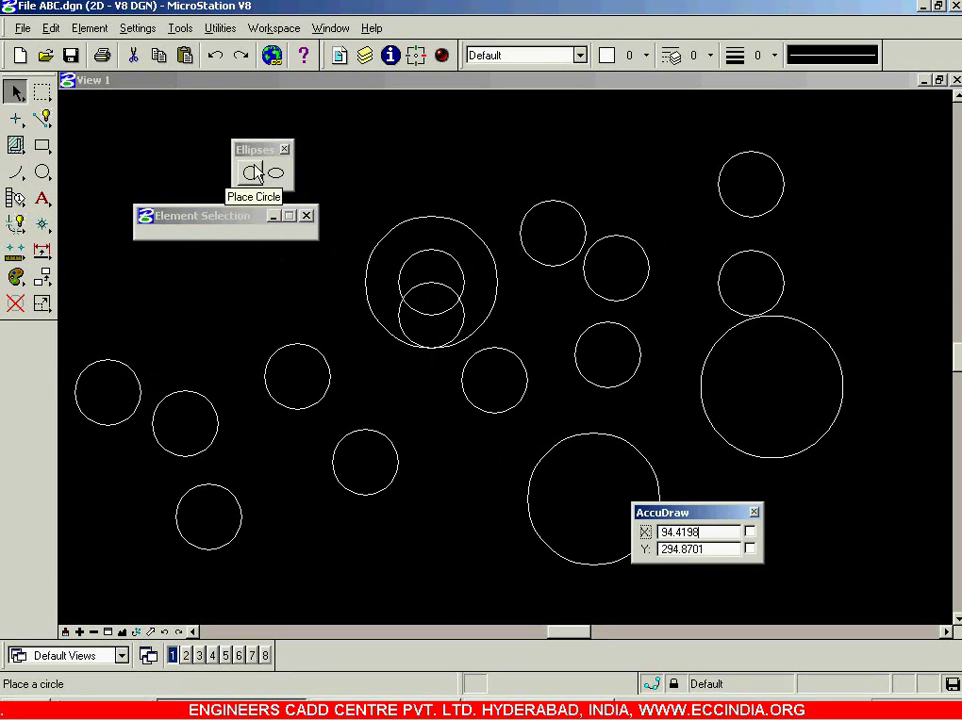
{"action": "left_click", "coordinate": [255, 173]}
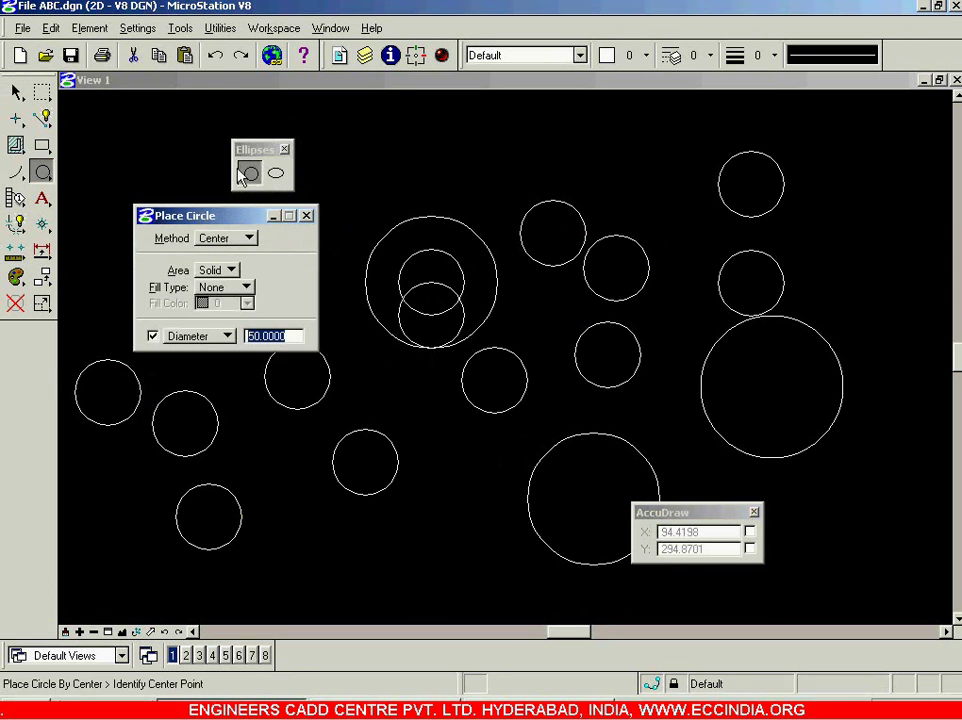
{"action": "left_click", "coordinate": [230, 291]}
{"action": "left_click", "coordinate": [205, 307]}
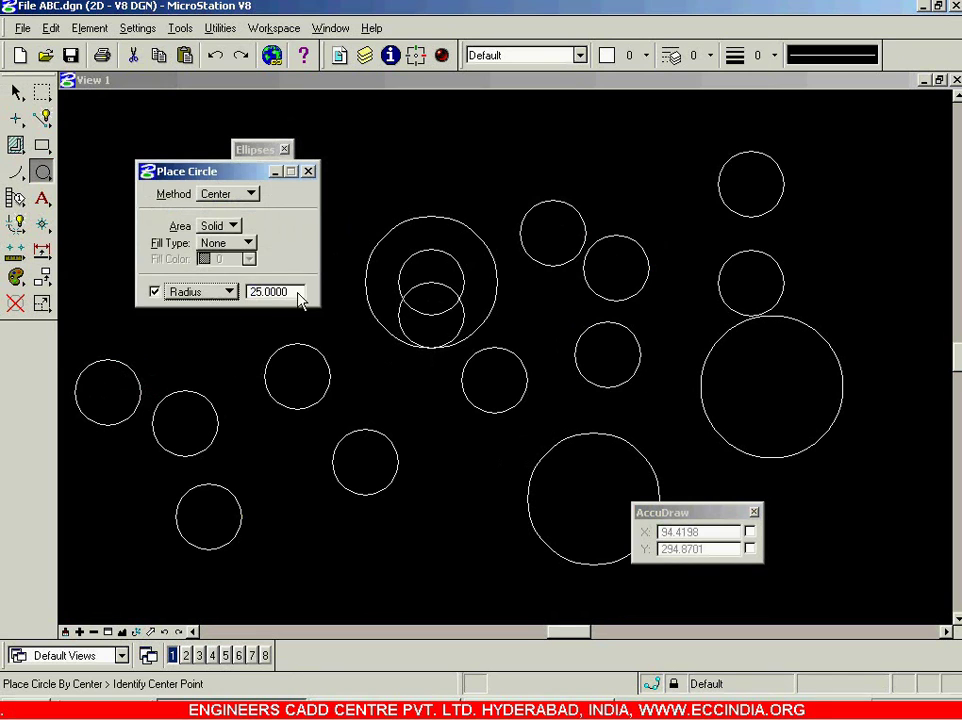
{"action": "type", "text": "50"}
{"action": "key", "text": "Tab"}
{"action": "scroll", "coordinate": [657, 344], "scroll_direction": "down", "scroll_amount": 6}
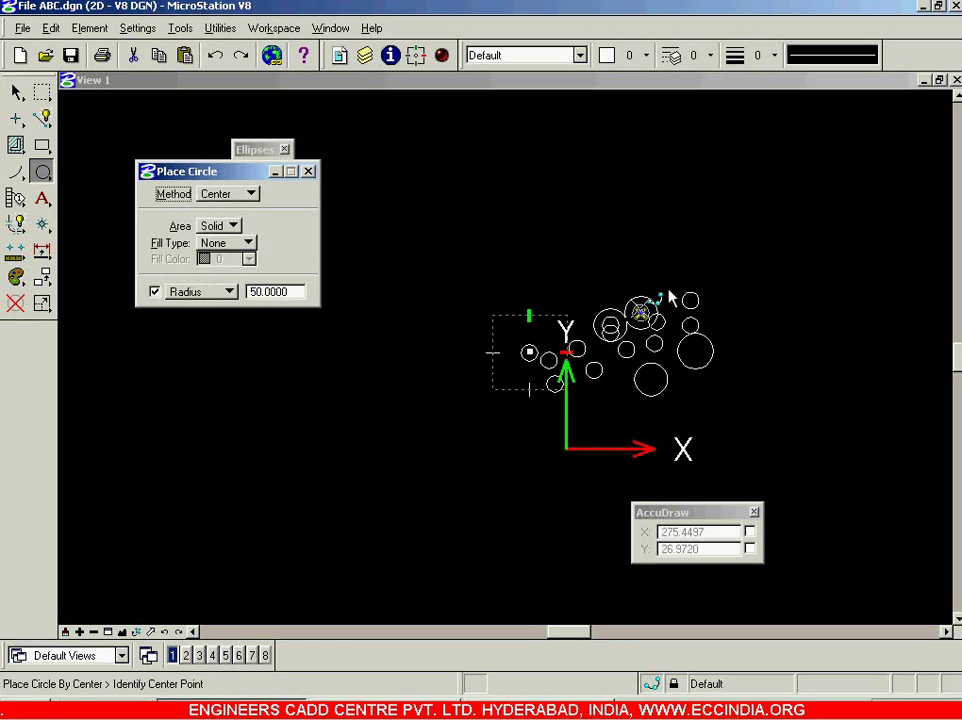
{"action": "scroll", "coordinate": [670, 293], "scroll_direction": "up", "scroll_amount": 3}
{"action": "scroll", "coordinate": [640, 235], "scroll_direction": "down", "scroll_amount": 3}
{"action": "left_click", "coordinate": [788, 225]}
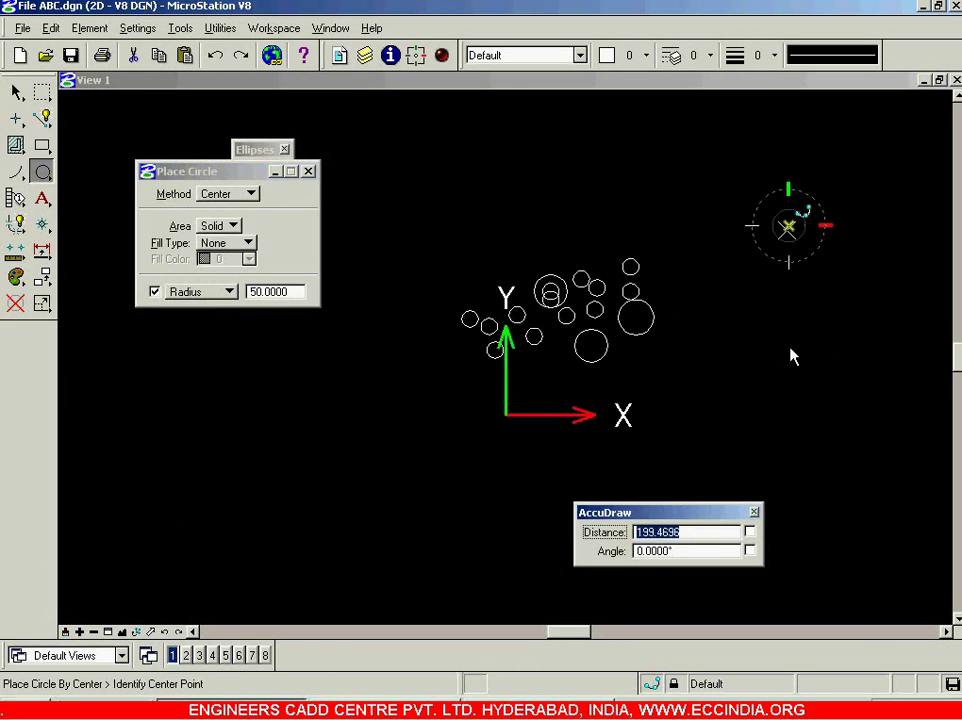
{"action": "left_click", "coordinate": [788, 367]}
{"action": "left_click", "coordinate": [759, 310]}
{"action": "left_click", "coordinate": [678, 206]}
{"action": "left_click", "coordinate": [564, 150]}
{"action": "left_click", "coordinate": [466, 230]}
{"action": "key", "text": "Escape"}
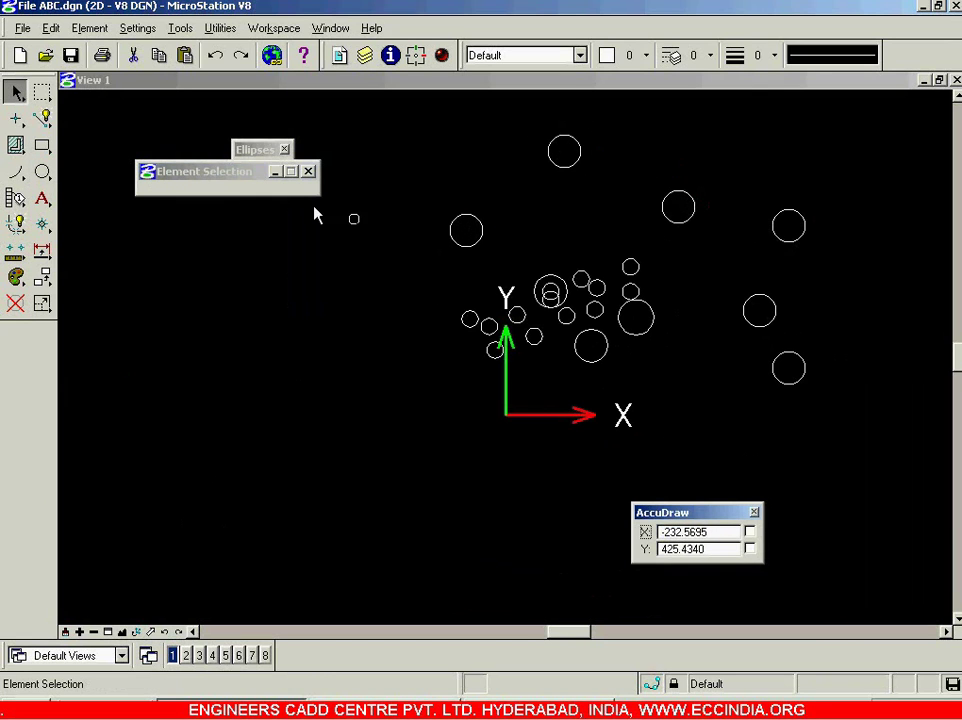
Step: Unlock the radius and place a circle by the Edge method through three points below and left of the group, radius about 312
{"action": "left_click", "coordinate": [42, 172]}
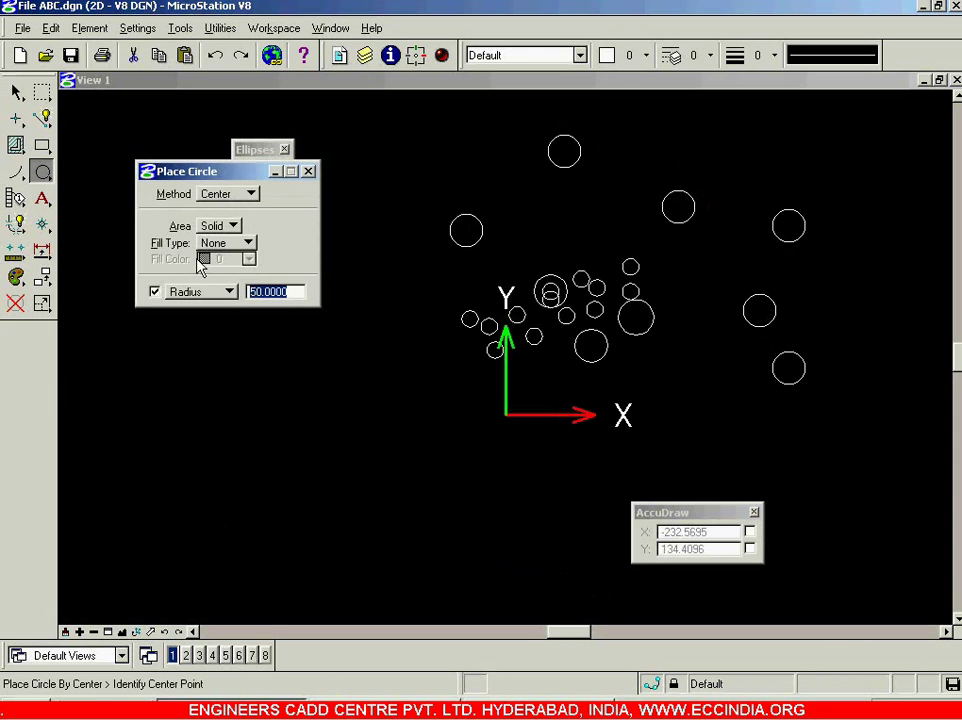
{"action": "left_click", "coordinate": [154, 291]}
{"action": "left_click", "coordinate": [250, 194]}
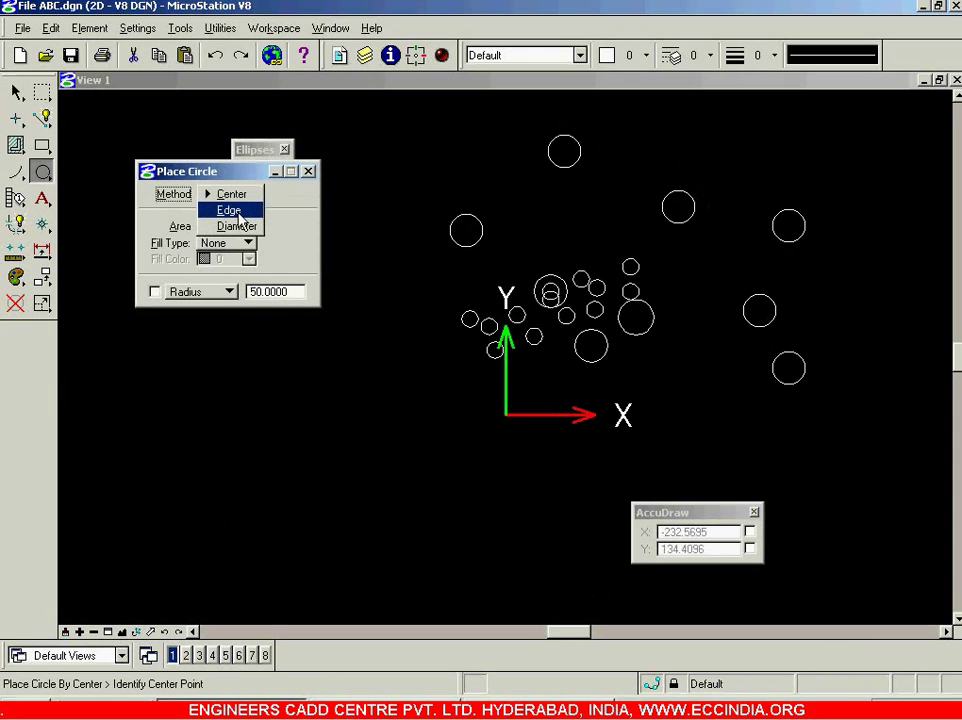
{"action": "left_click", "coordinate": [230, 210]}
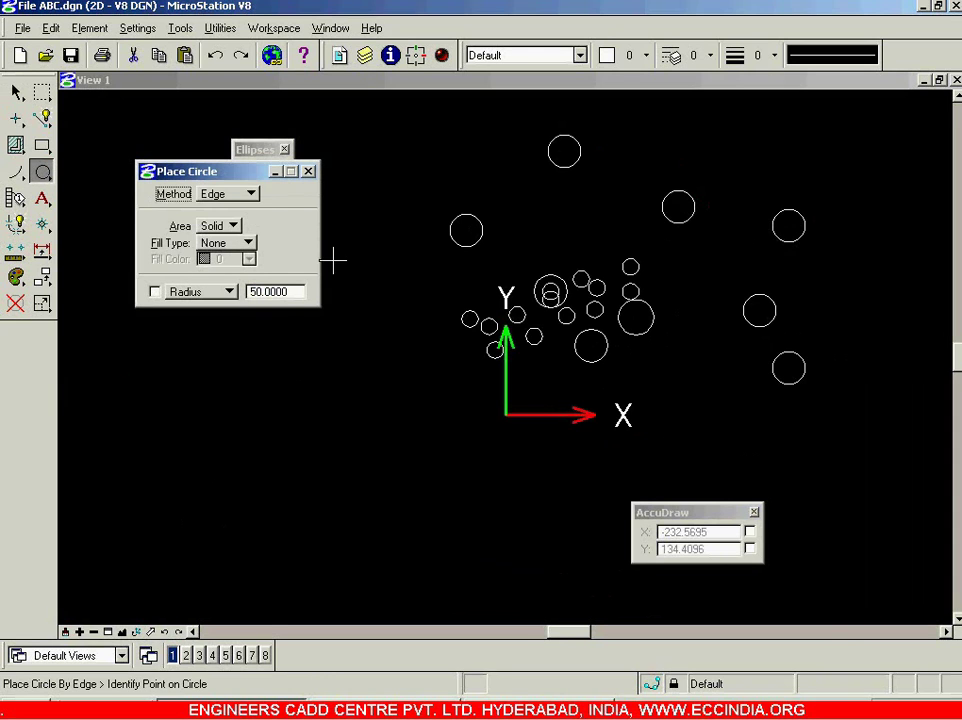
{"action": "left_click", "coordinate": [235, 498]}
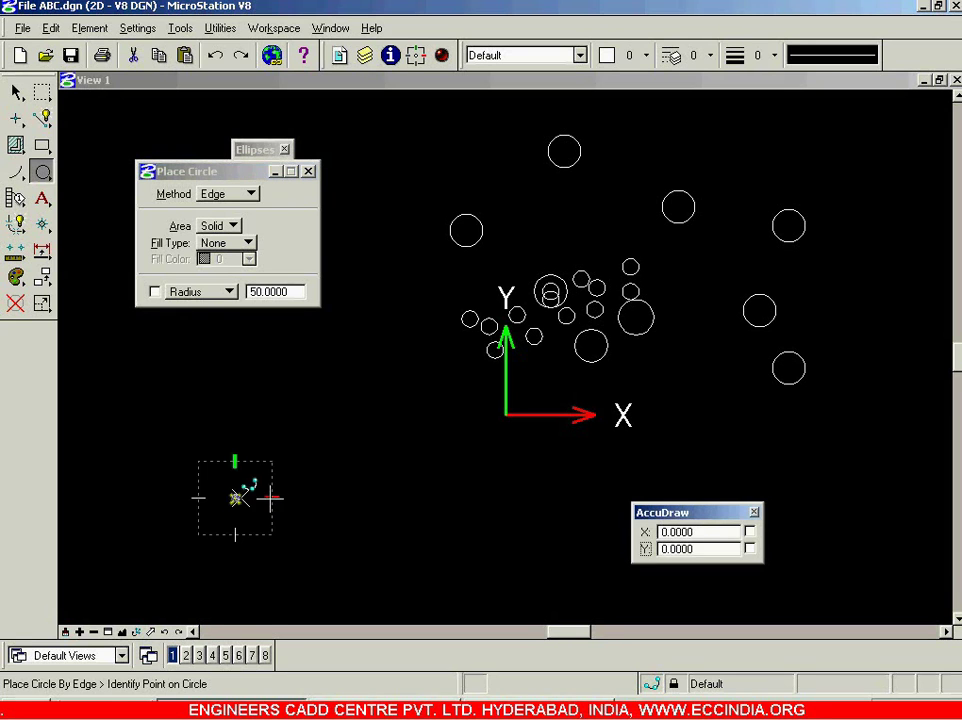
{"action": "left_click", "coordinate": [359, 402]}
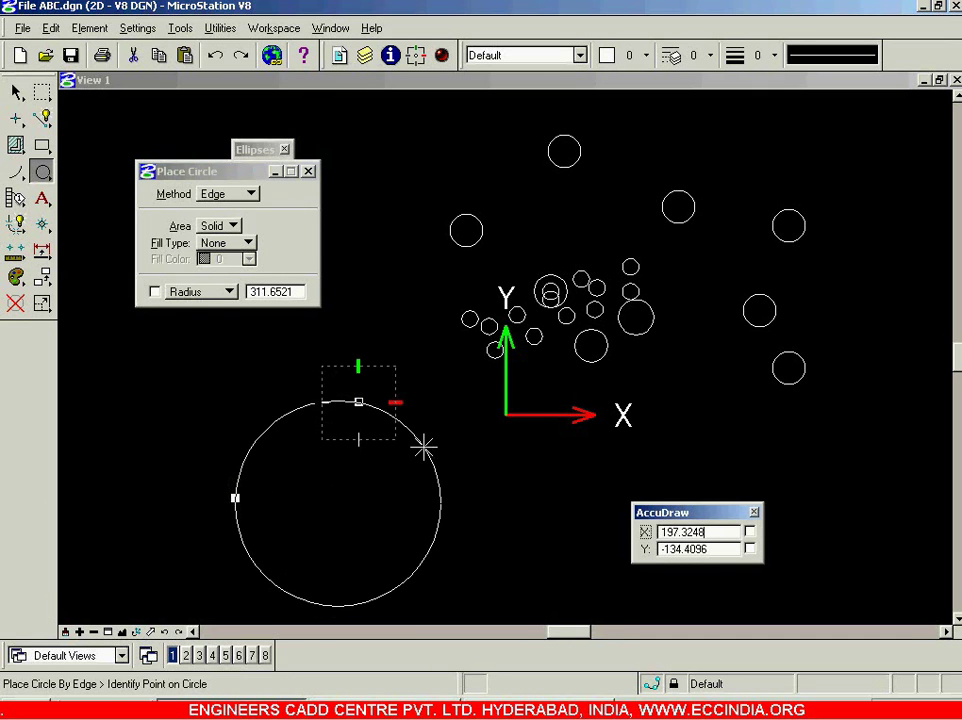
{"action": "left_click", "coordinate": [424, 447]}
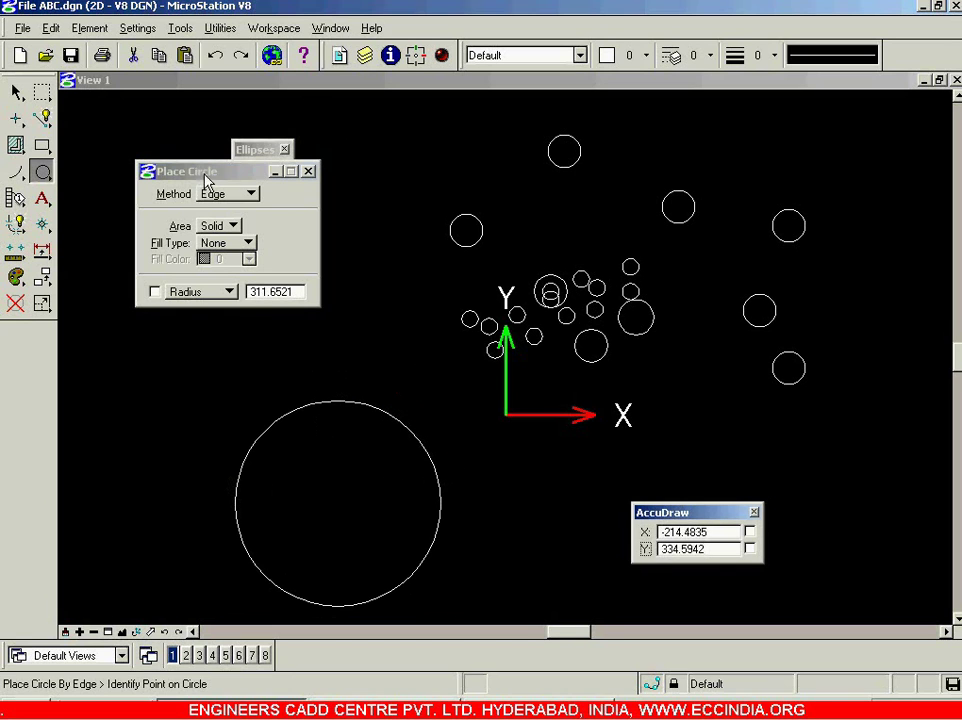
Step: Place another three-point Edge circle above and left of the previous one, with a radius of about 256
{"action": "left_click_drag", "start_coordinate": [518, 152], "coordinate": [518, 150]}
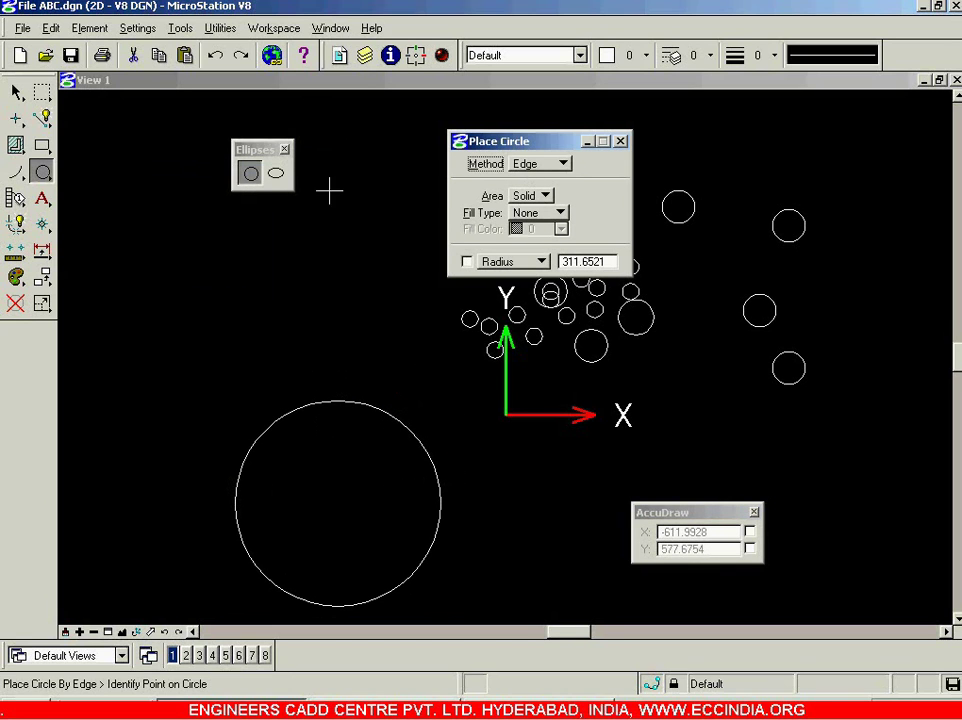
{"action": "left_click", "coordinate": [159, 183]}
{"action": "left_click", "coordinate": [102, 296]}
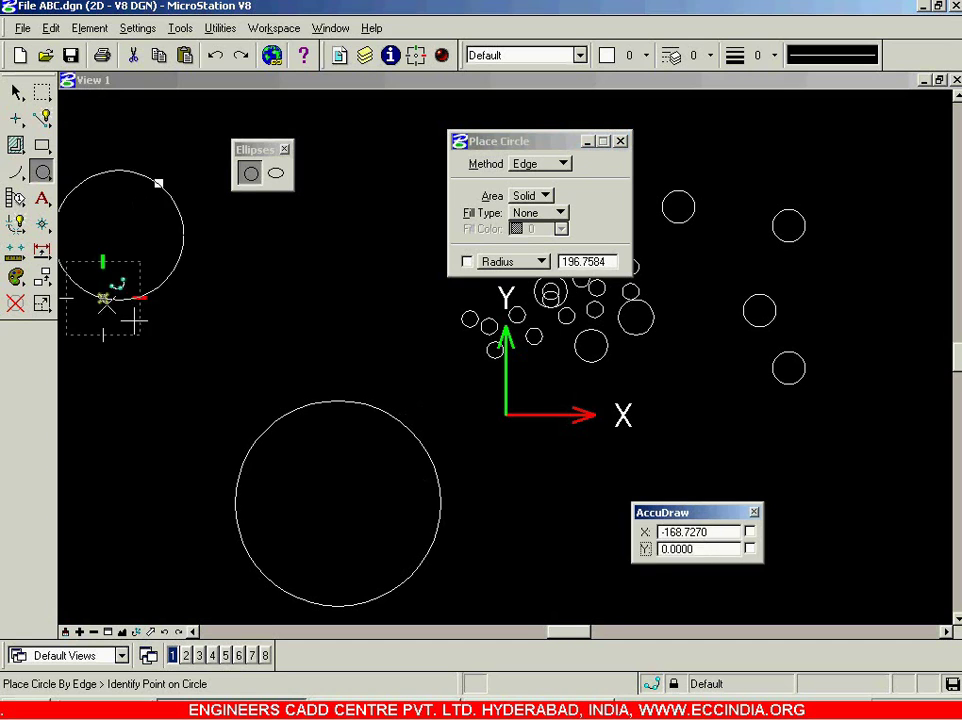
{"action": "left_click", "coordinate": [237, 323]}
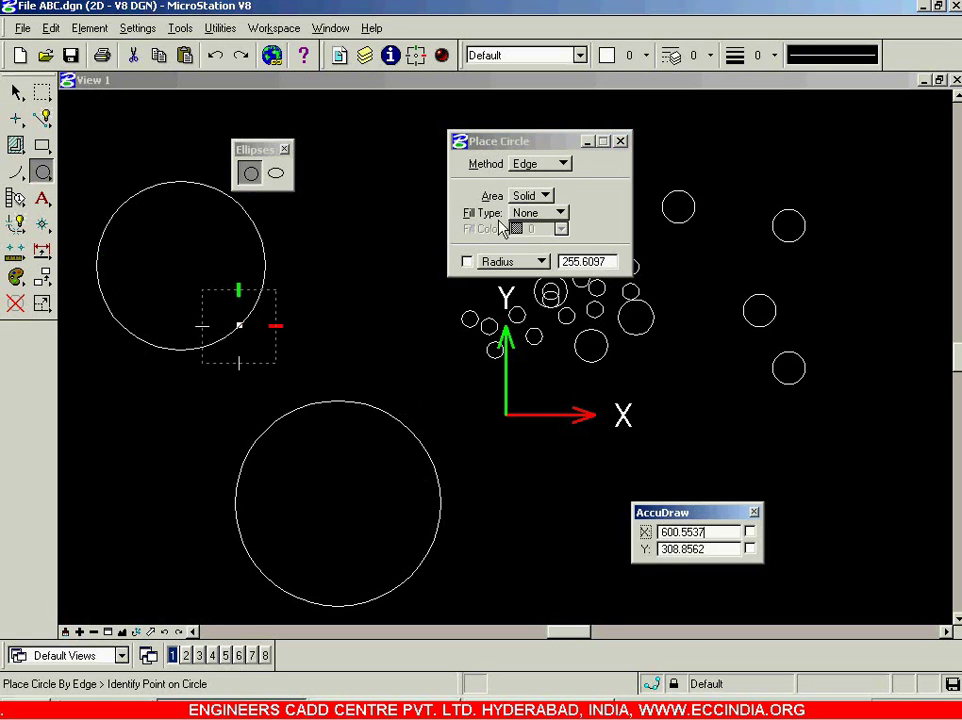
Step: Place a circle by the Diameter method, picking two opposite points in an empty area of the drawing
{"action": "left_click", "coordinate": [561, 165]}
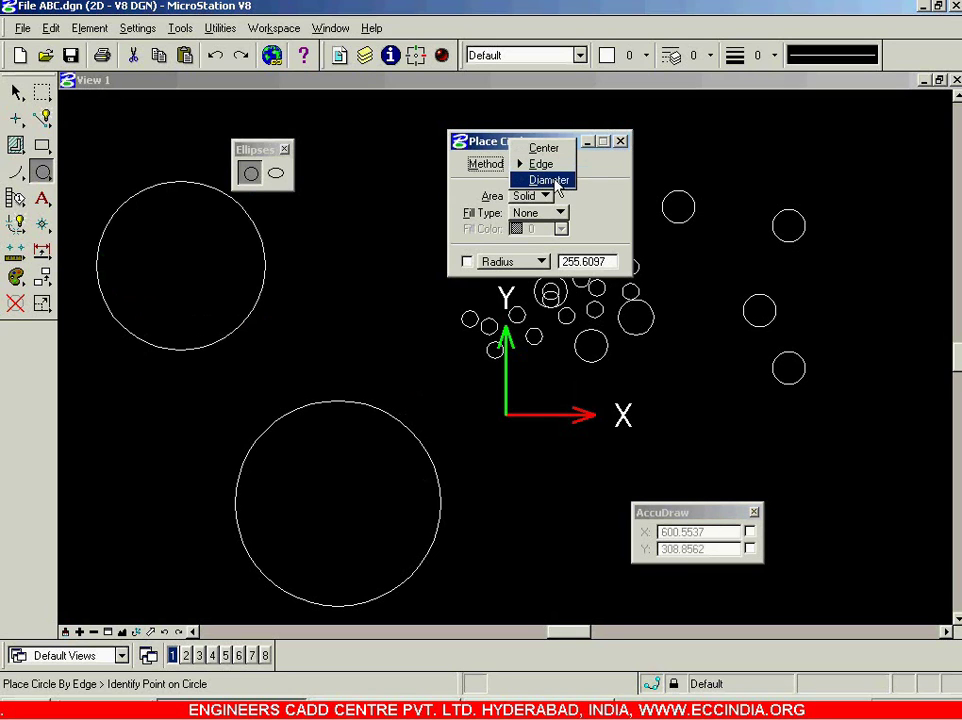
{"action": "left_click", "coordinate": [550, 180]}
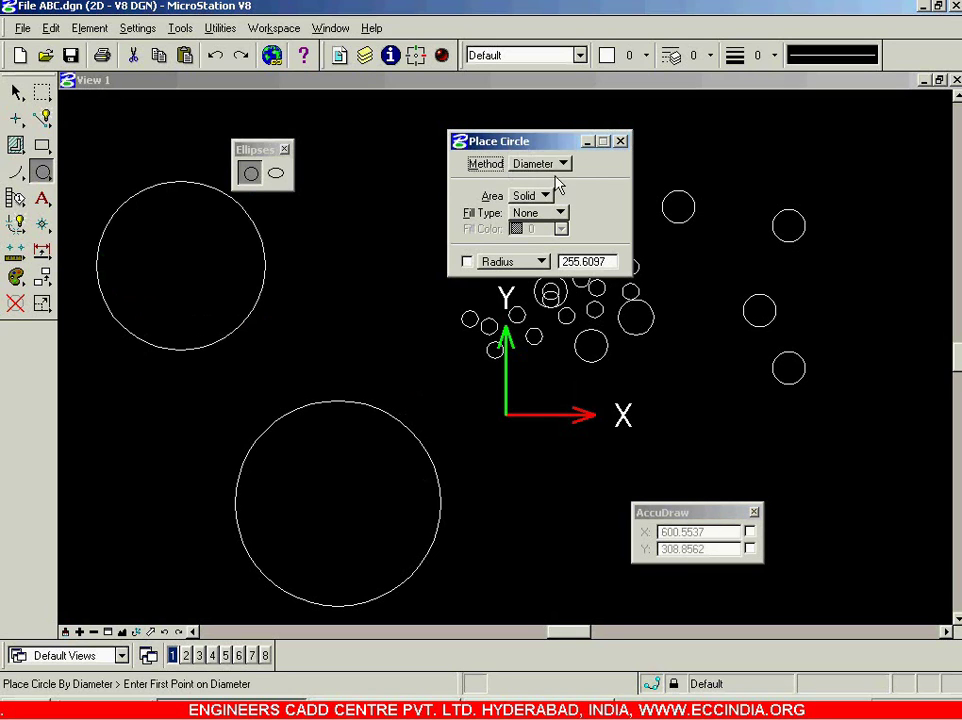
{"action": "scroll", "coordinate": [417, 326], "scroll_direction": "down", "scroll_amount": 5}
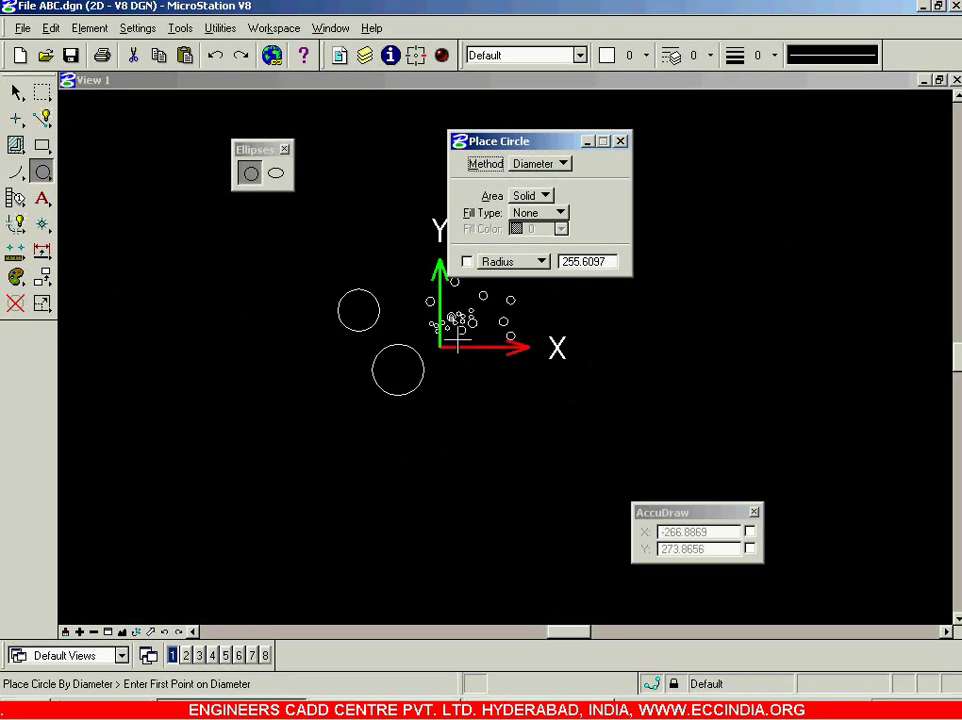
{"action": "left_click", "coordinate": [221, 403]}
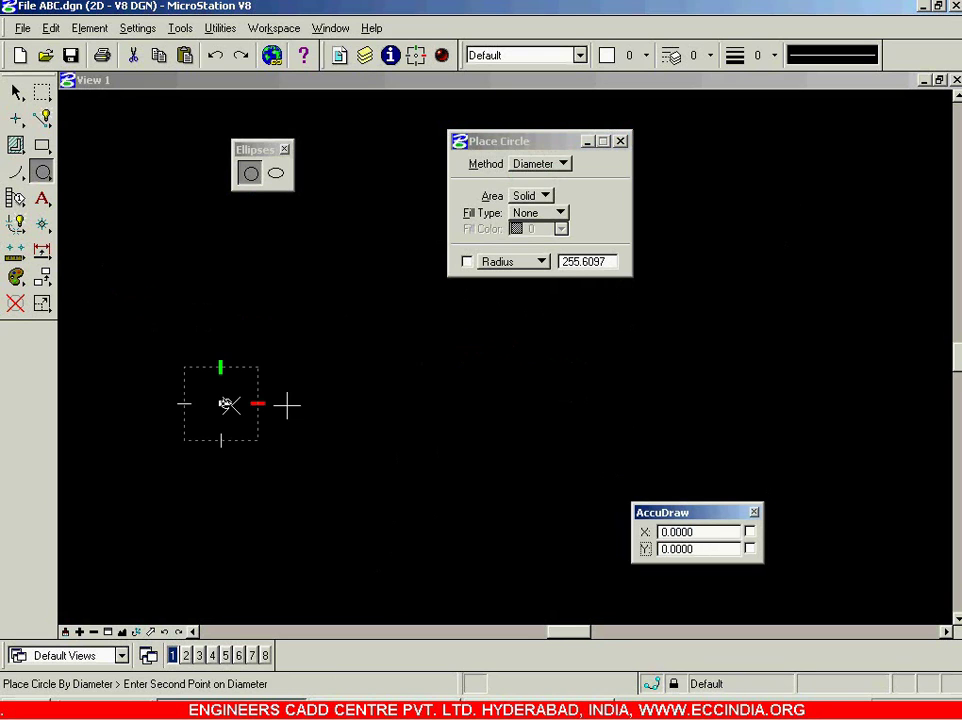
{"action": "left_click", "coordinate": [397, 350]}
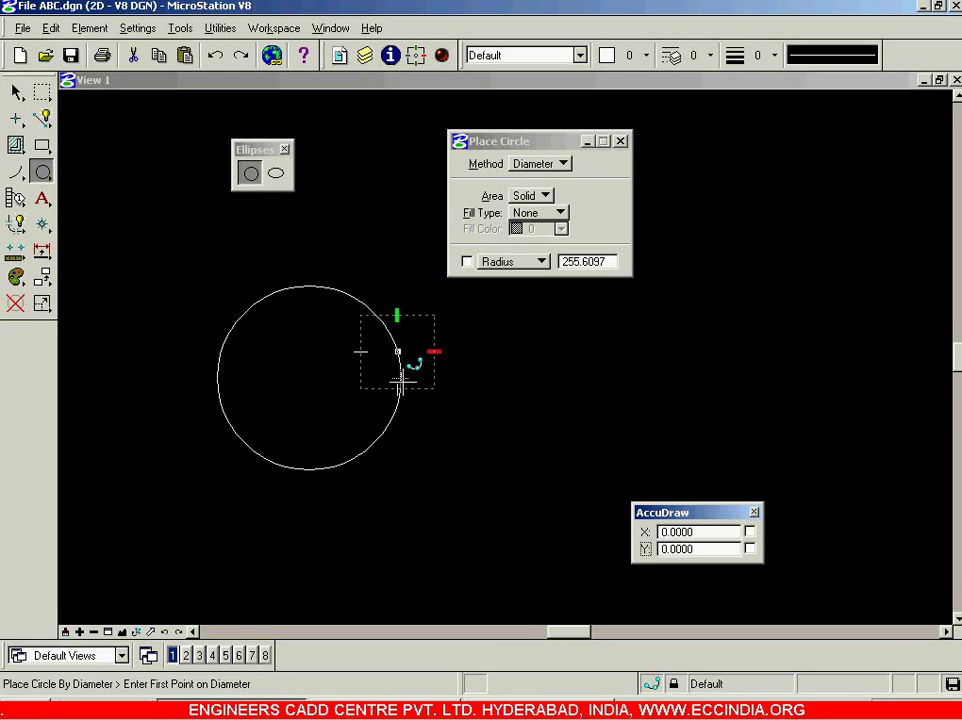
Step: Place a circle by the Center method to the right of the existing circle, with a radius of about 124
{"action": "left_click", "coordinate": [550, 164]}
{"action": "left_click", "coordinate": [560, 133]}
{"action": "left_click", "coordinate": [585, 350]}
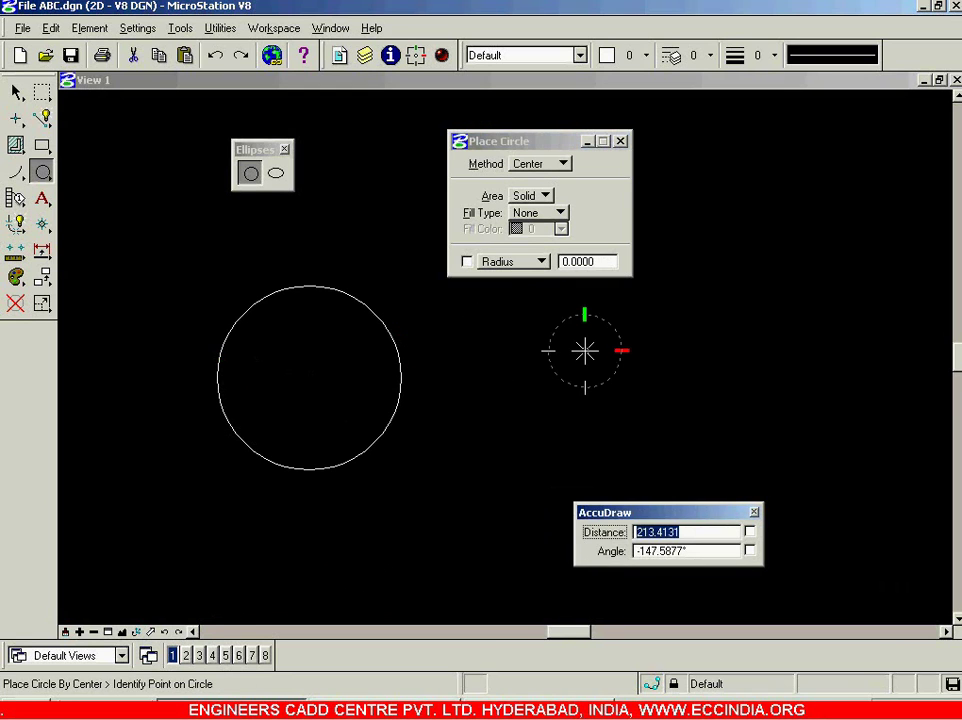
{"action": "left_click", "coordinate": [585, 431]}
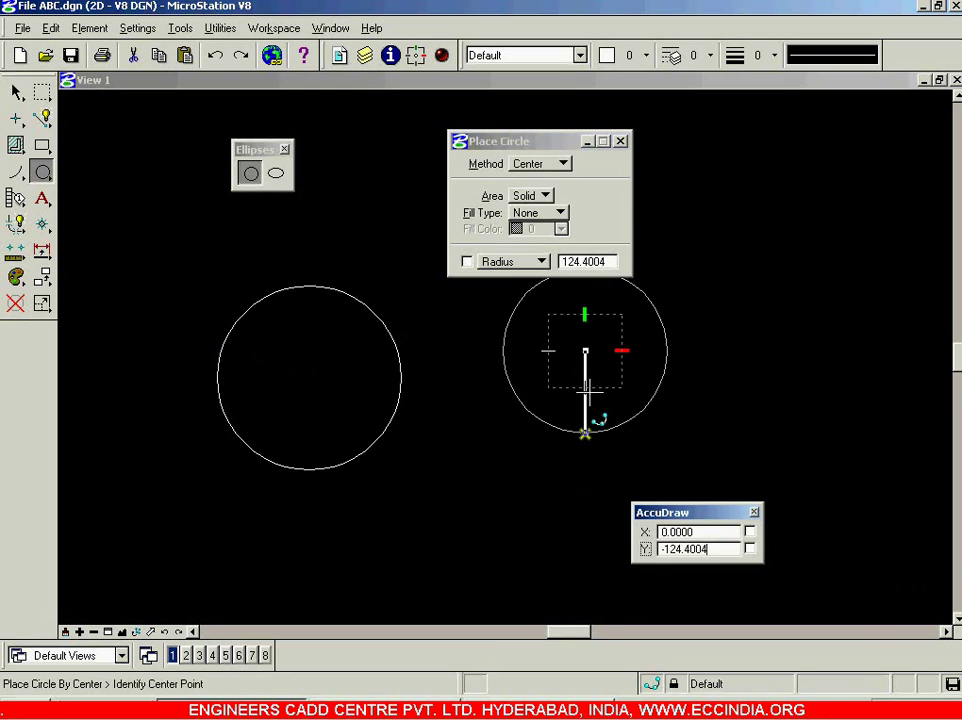
Step: Place a circle by the Diameter method to the right of the other two, picking two opposite points
{"action": "left_click", "coordinate": [563, 165]}
{"action": "left_click", "coordinate": [556, 198]}
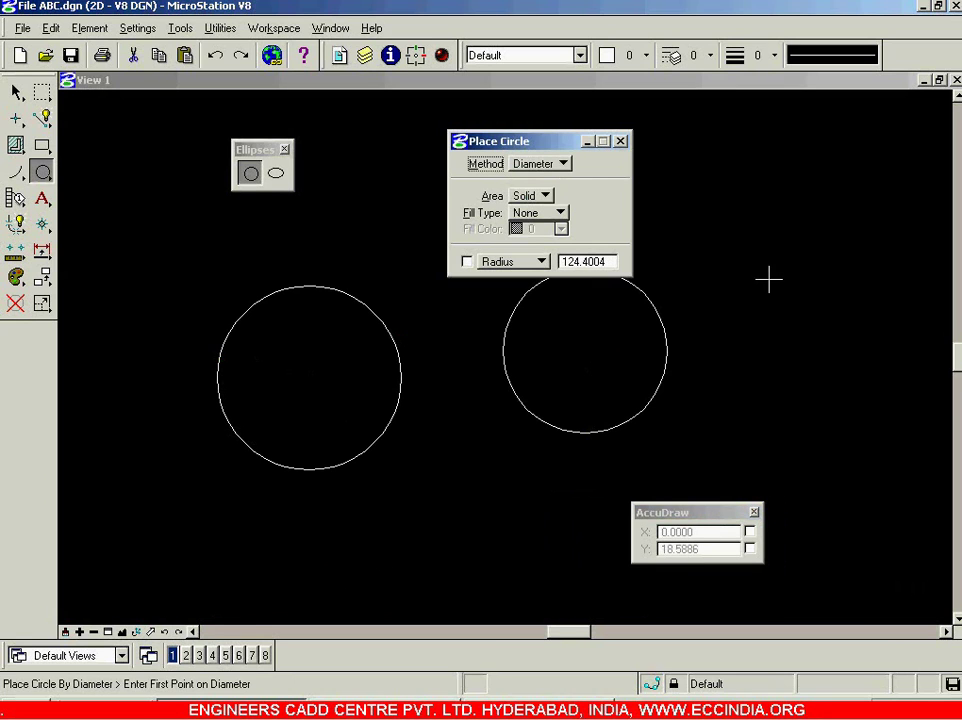
{"action": "left_click", "coordinate": [782, 209]}
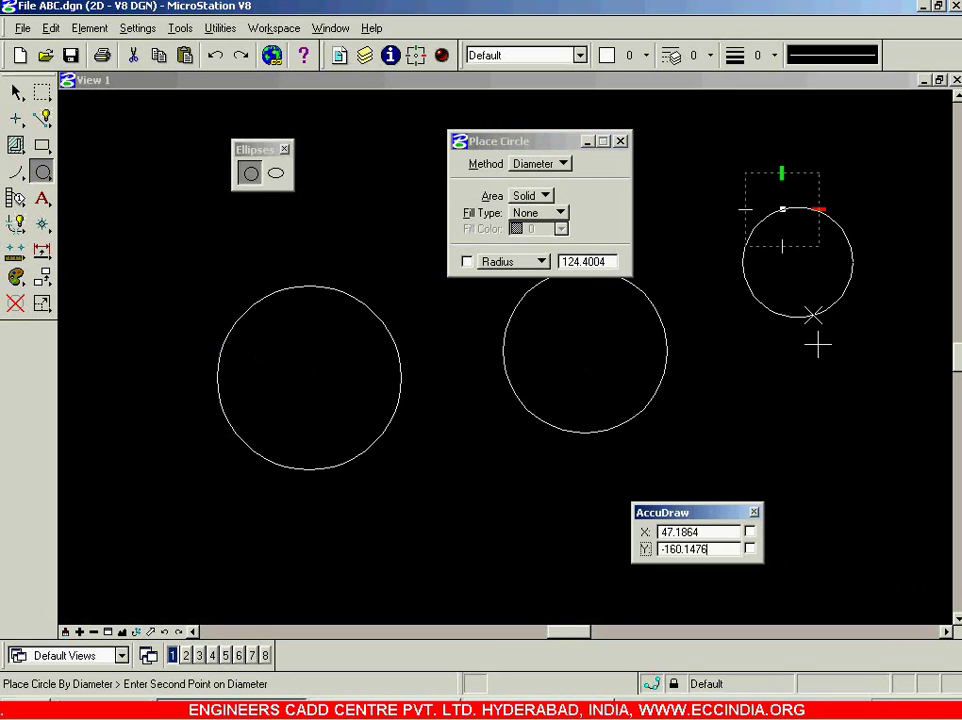
{"action": "left_click", "coordinate": [833, 390]}
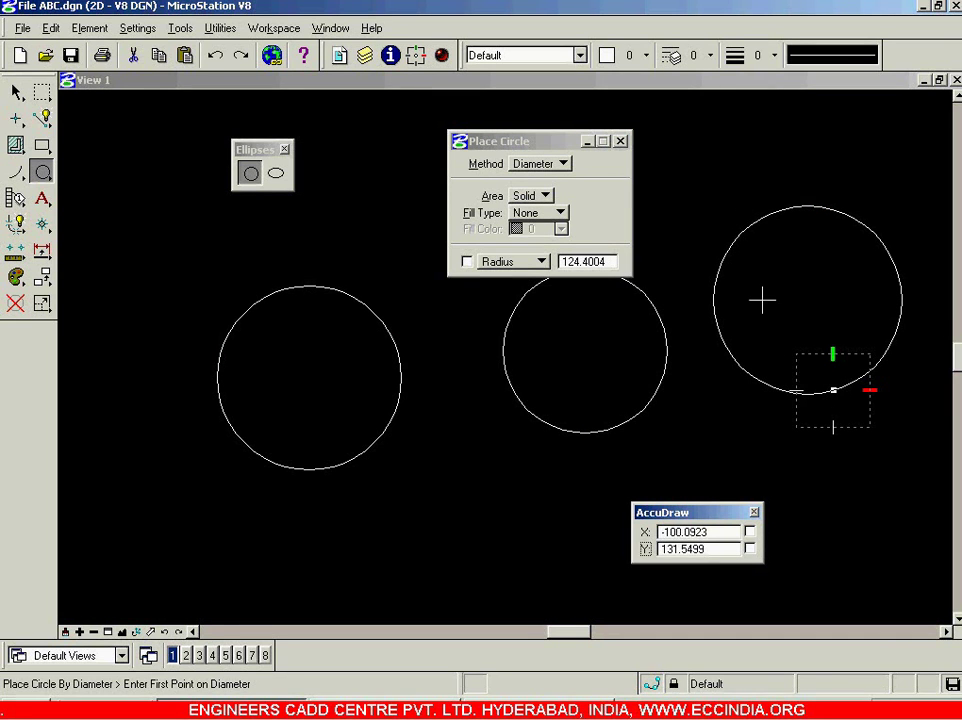
Step: Place a Solid-area circle by the Diameter method below the other circles, with Opaque fill in yellow colour 4
{"action": "left_click", "coordinate": [539, 200]}
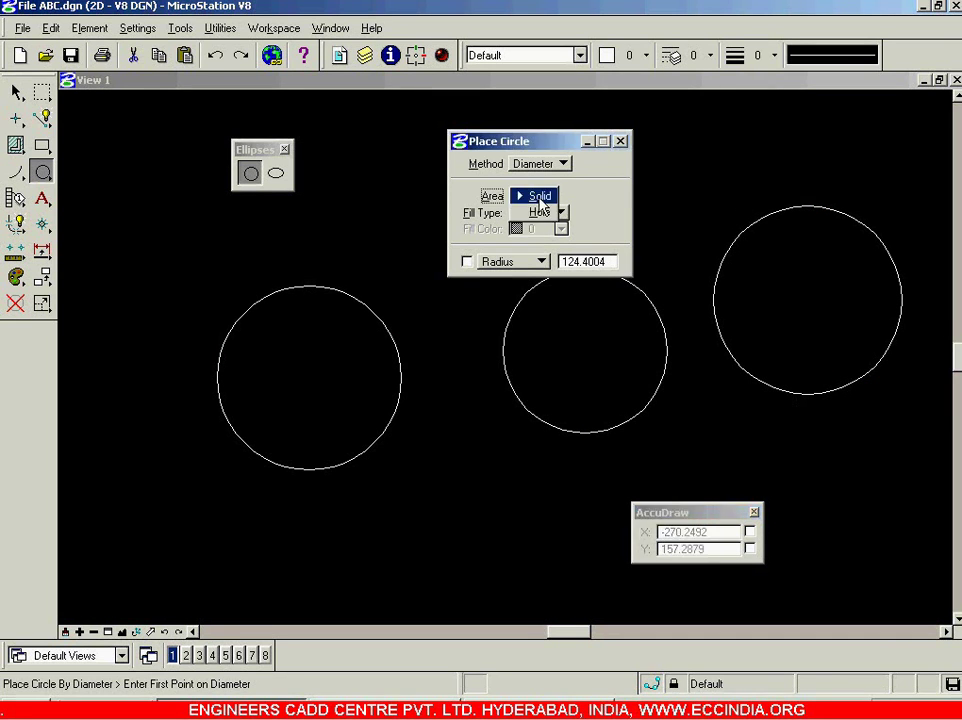
{"action": "left_click", "coordinate": [535, 196]}
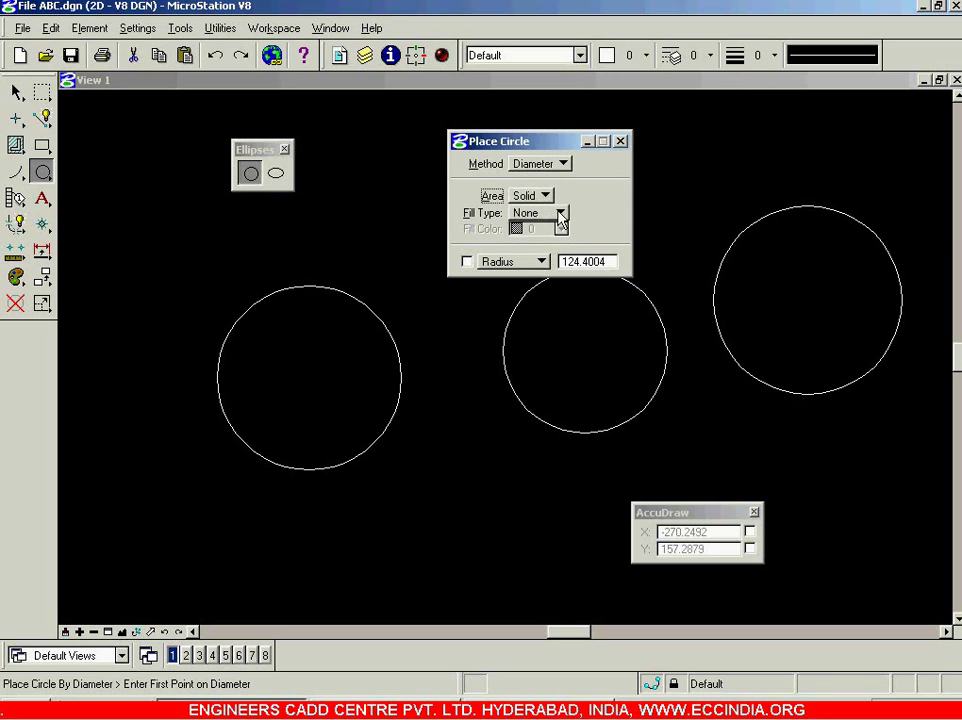
{"action": "left_click", "coordinate": [545, 213]}
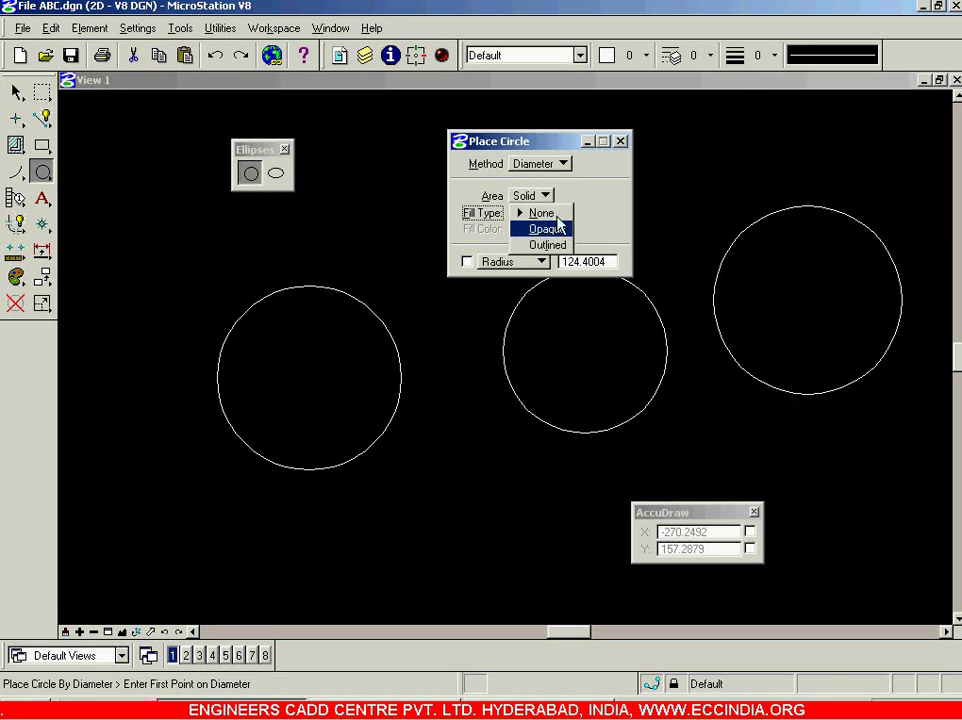
{"action": "left_click", "coordinate": [561, 230]}
{"action": "left_click", "coordinate": [559, 229]}
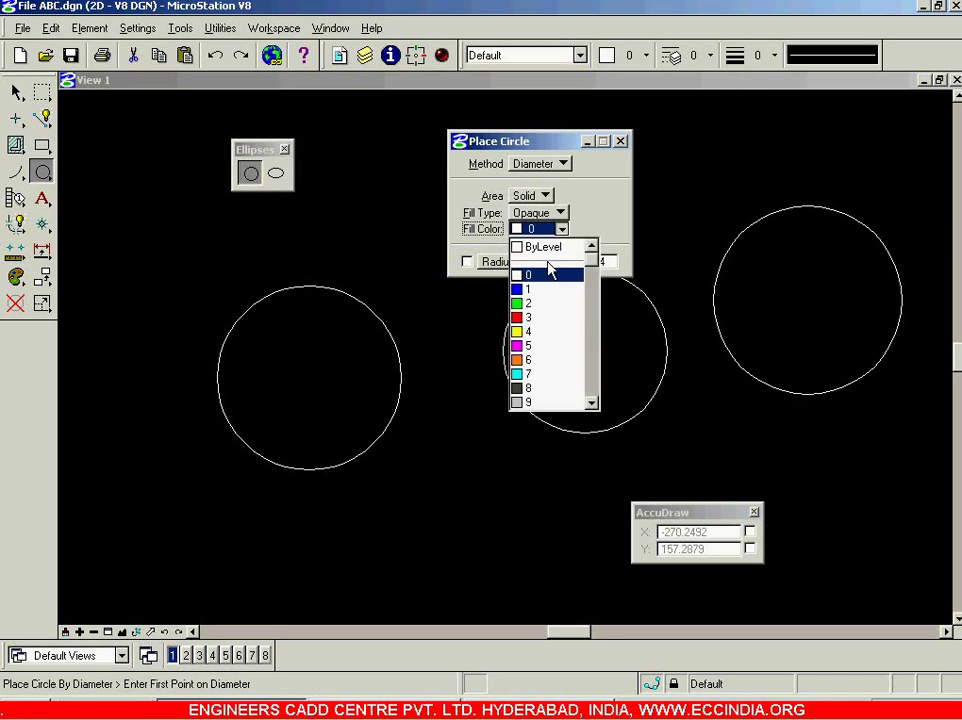
{"action": "left_click", "coordinate": [537, 332]}
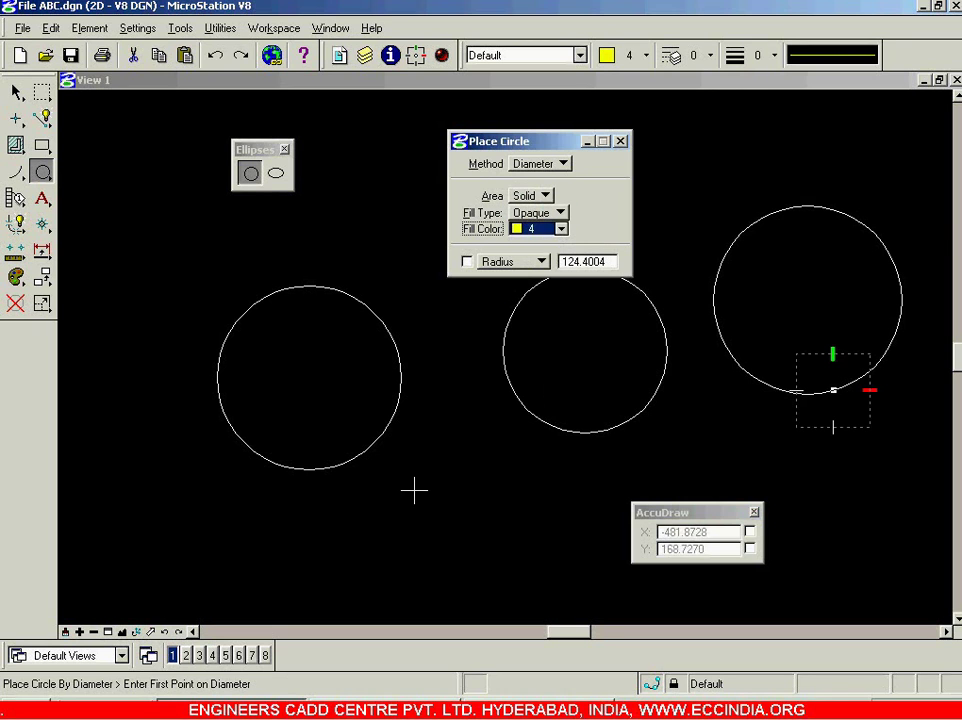
{"action": "left_click", "coordinate": [448, 525]}
{"action": "left_click", "coordinate": [578, 571]}
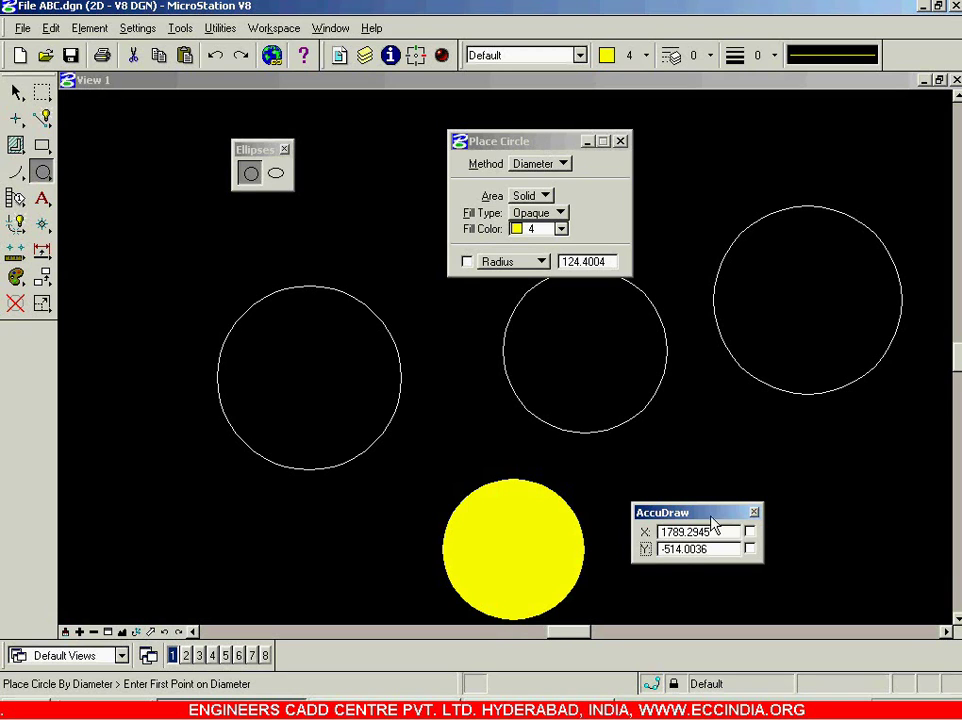
Step: Select all elements in the drawing and delete them
{"action": "left_click", "coordinate": [835, 686]}
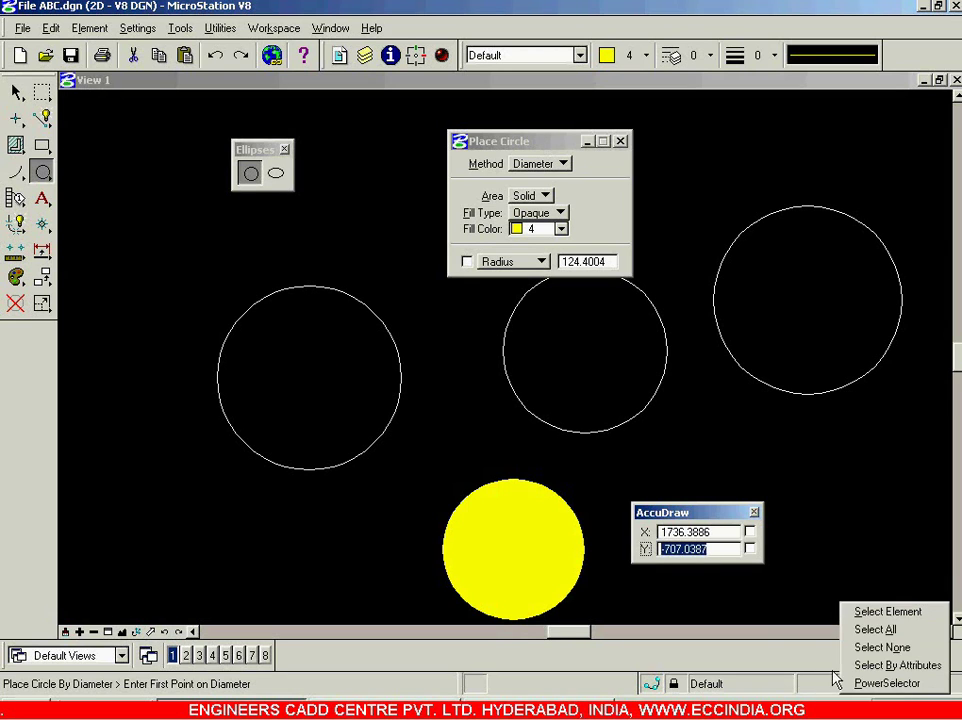
{"action": "left_click", "coordinate": [876, 630]}
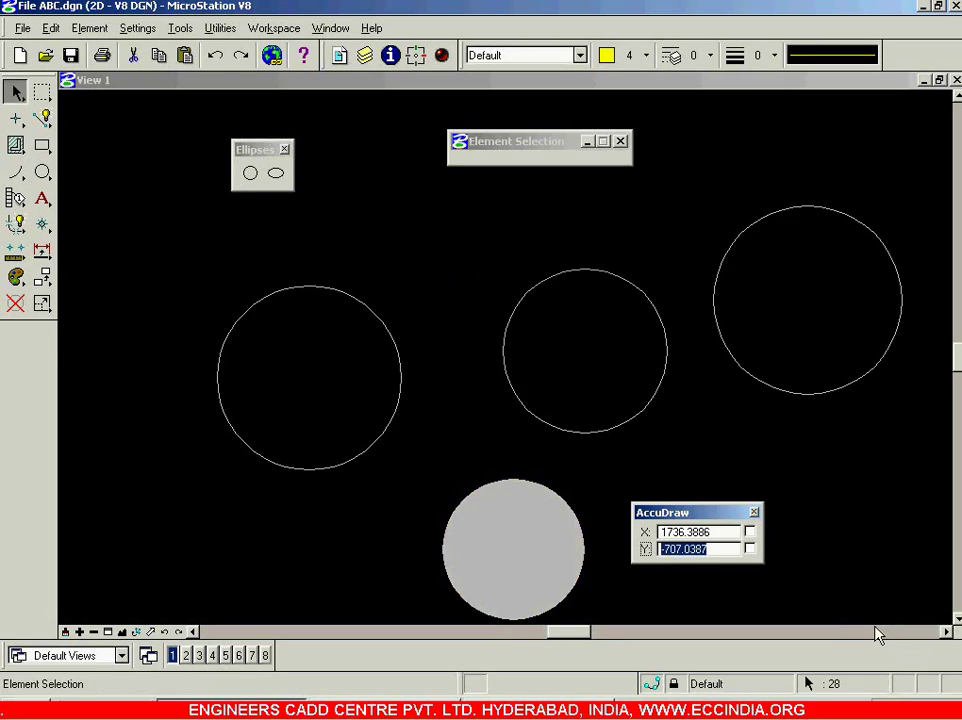
{"action": "key", "text": "Delete"}
Step: Place an ellipse by the Center method with fill type None, primary radius about 367, secondary about 170 and rotation about 209°
{"action": "left_click", "coordinate": [276, 174]}
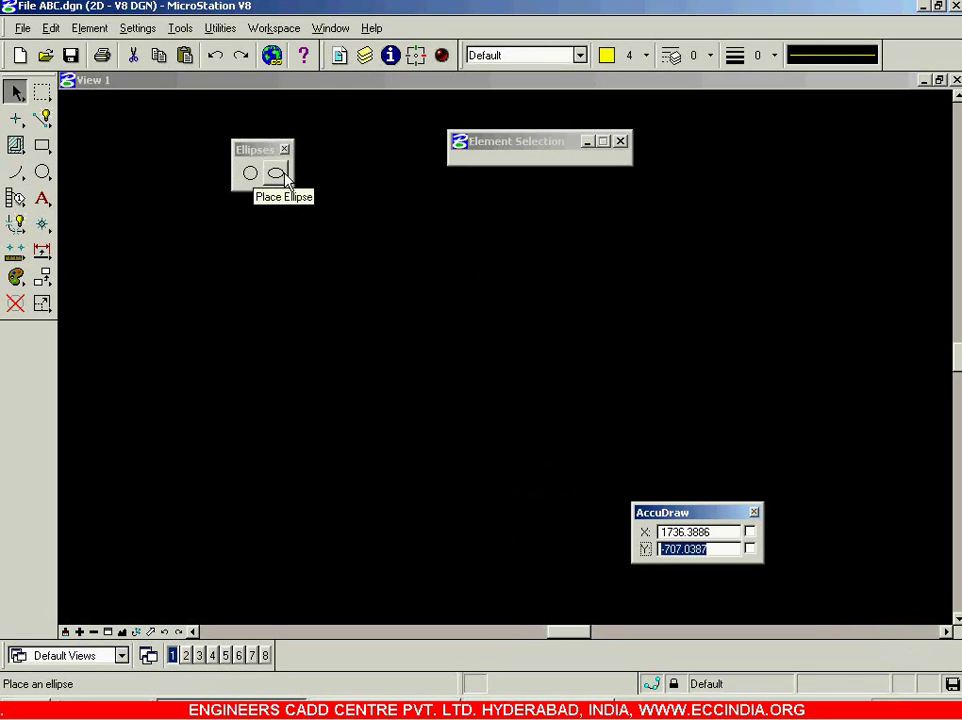
{"action": "left_click", "coordinate": [283, 177]}
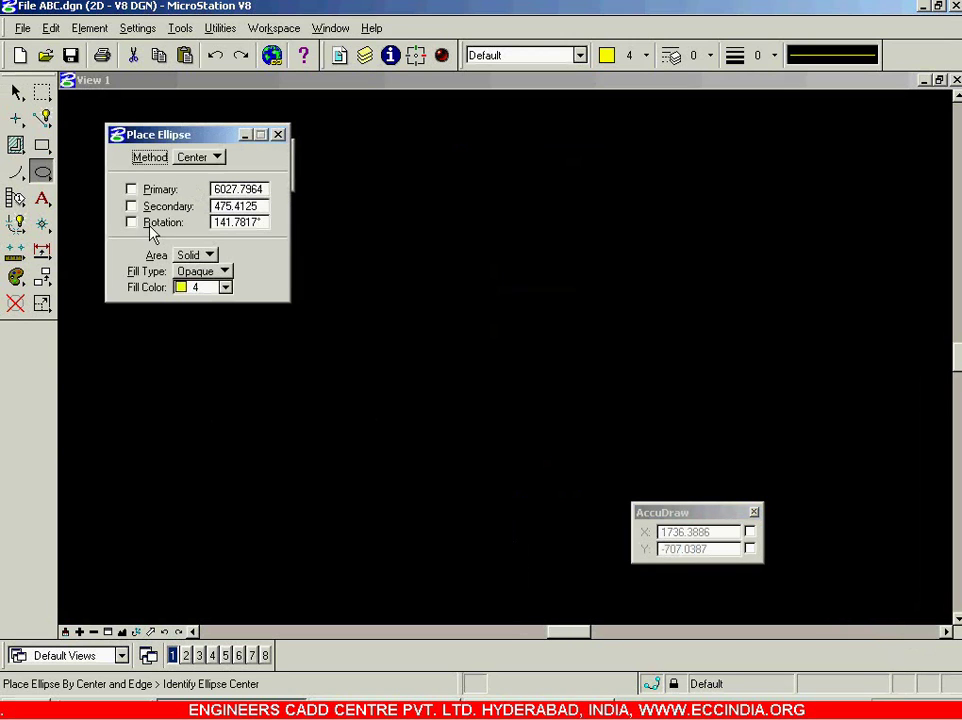
{"action": "left_click", "coordinate": [217, 160]}
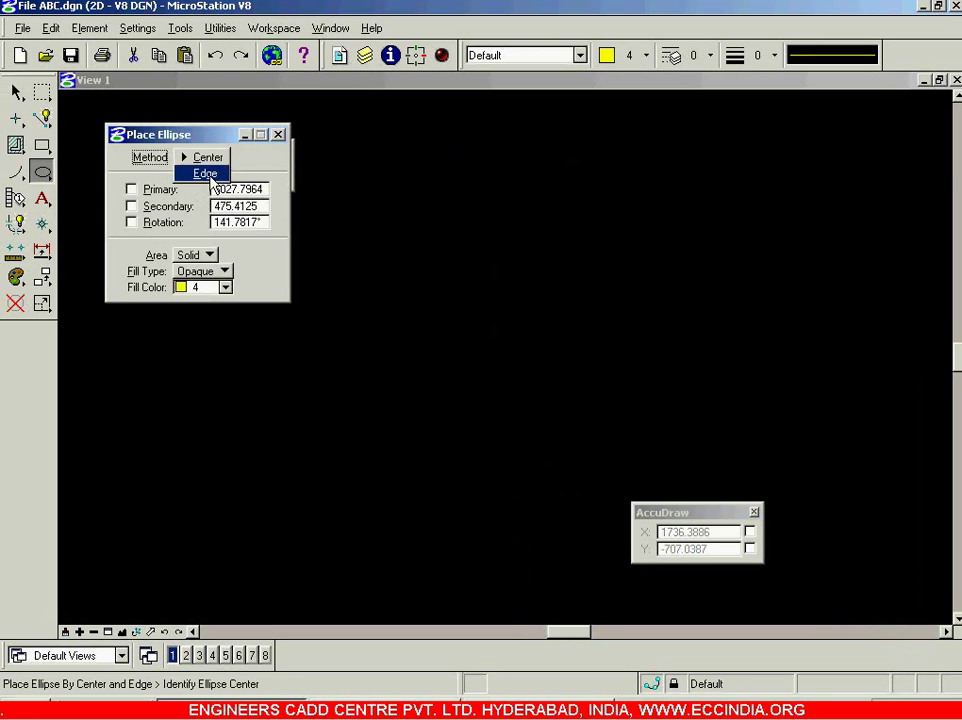
{"action": "left_click", "coordinate": [207, 157]}
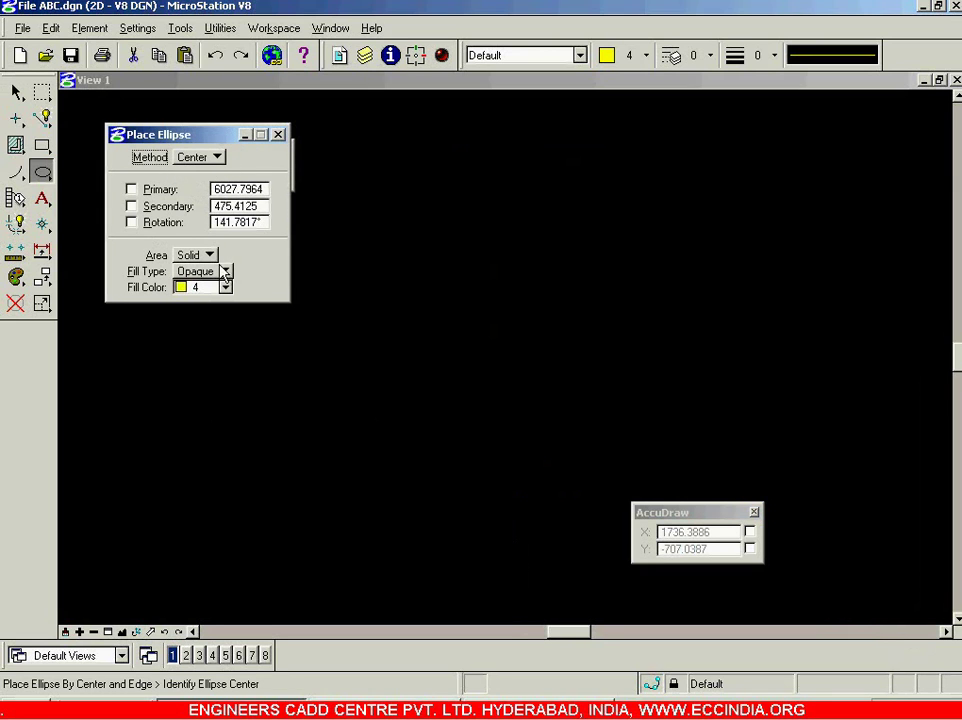
{"action": "left_click", "coordinate": [226, 276]}
{"action": "left_click", "coordinate": [228, 256]}
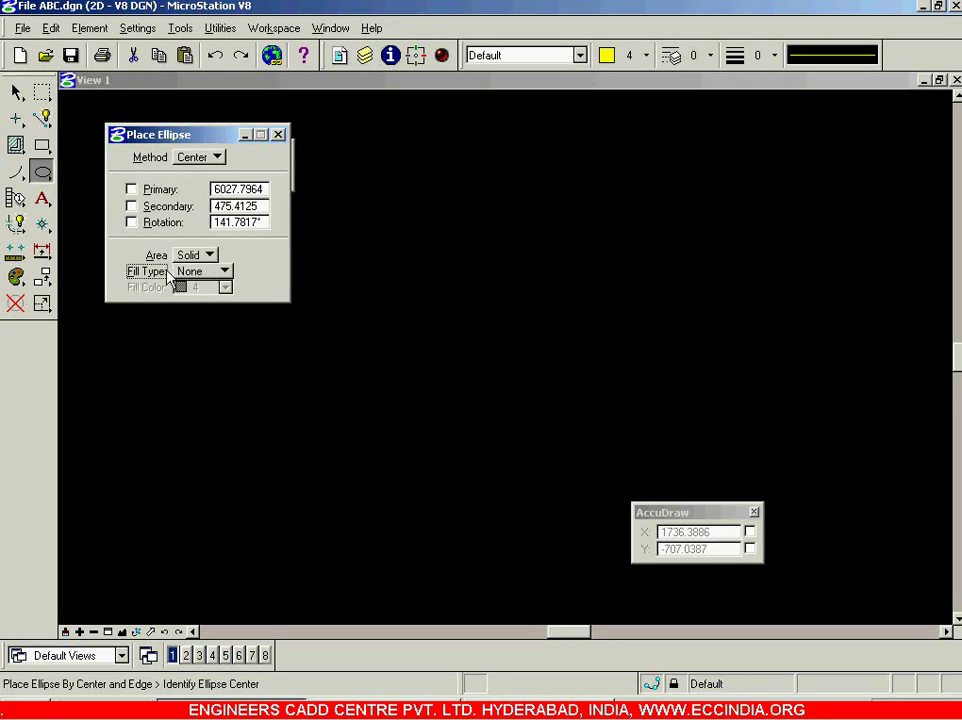
{"action": "left_click", "coordinate": [216, 157]}
{"action": "left_click", "coordinate": [217, 162]}
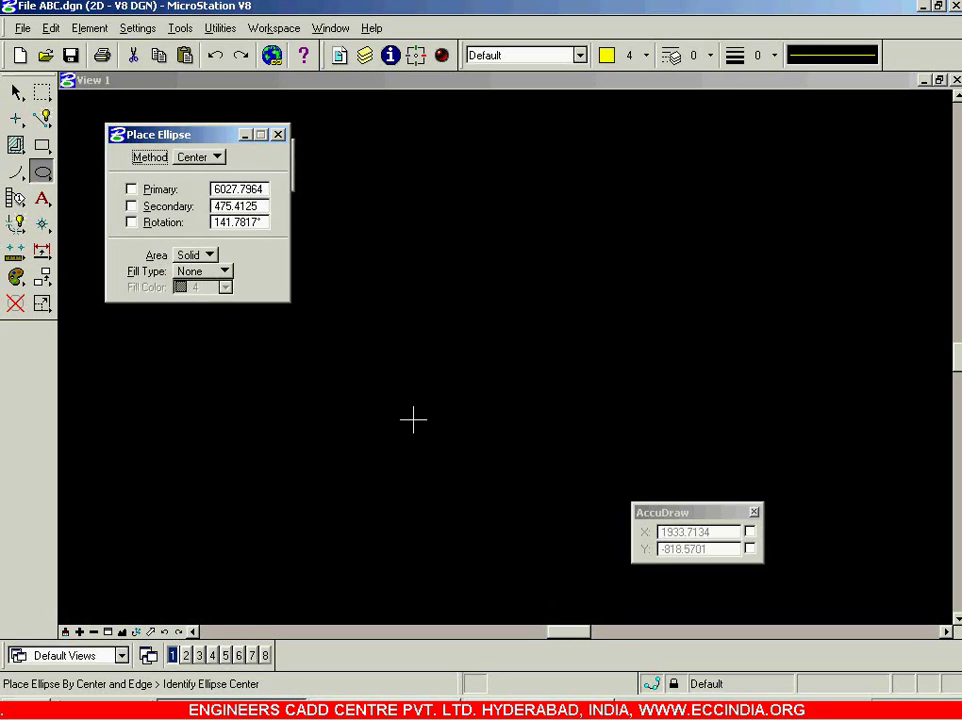
{"action": "left_click", "coordinate": [413, 420]}
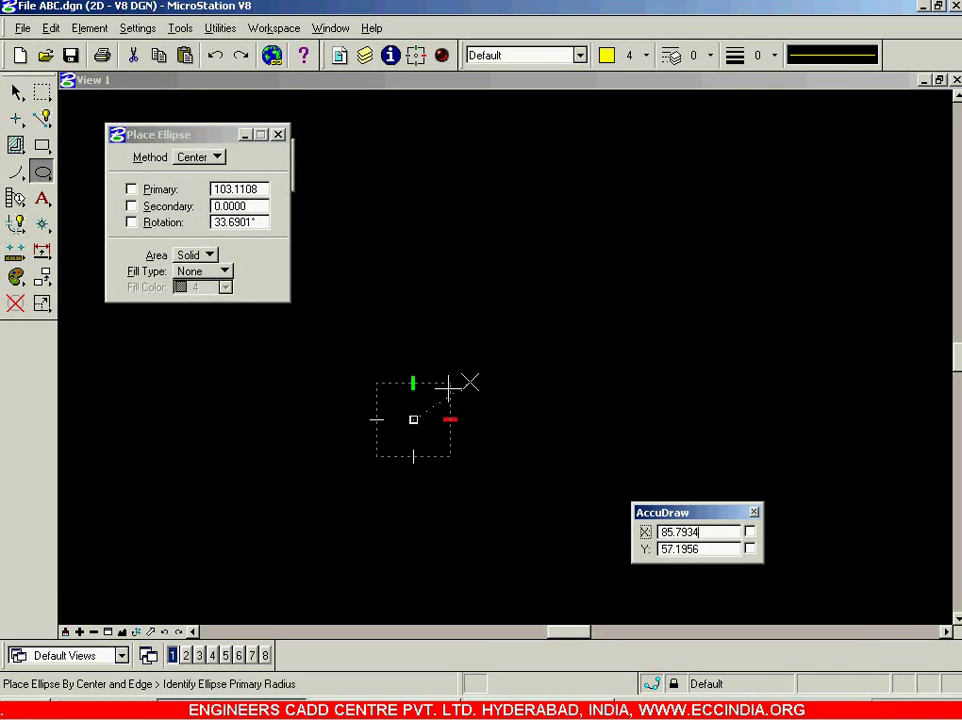
{"action": "left_click", "coordinate": [625, 303]}
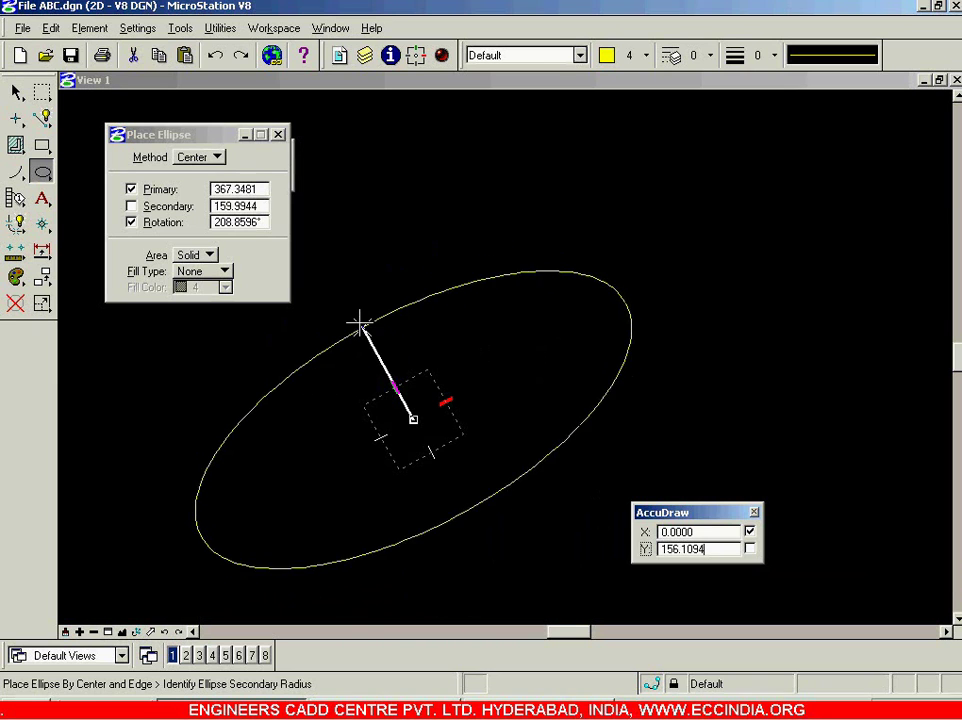
{"action": "left_click", "coordinate": [360, 321]}
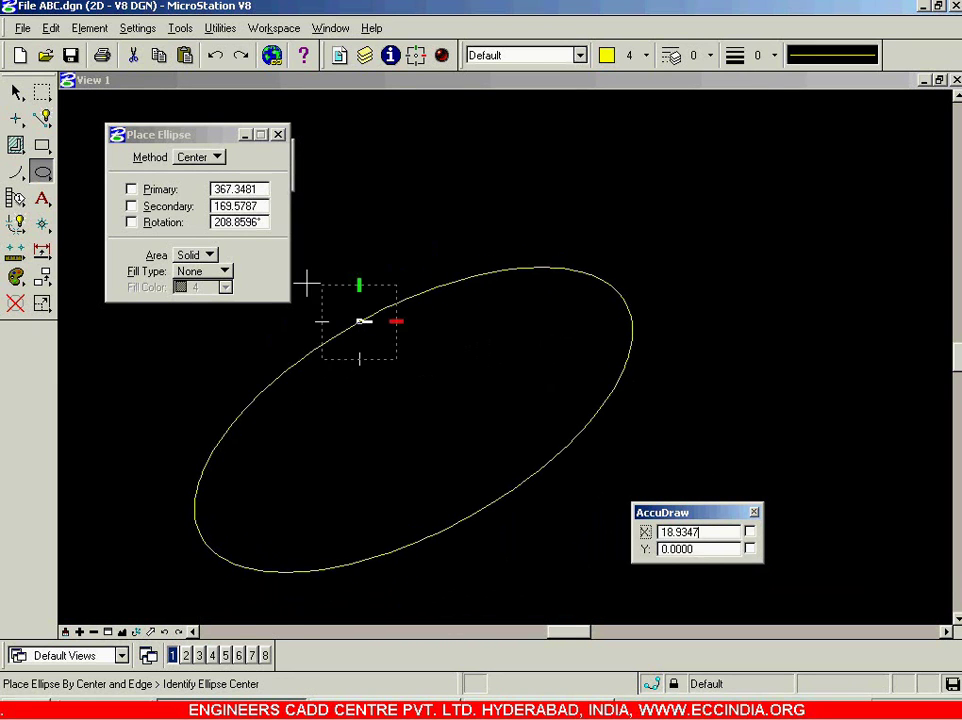
Step: Place a steeper ellipse by the Center method in an empty area, primary radius about 333, secondary about 178, rotation about 115°
{"action": "scroll", "coordinate": [745, 275], "scroll_direction": "down", "scroll_amount": 5}
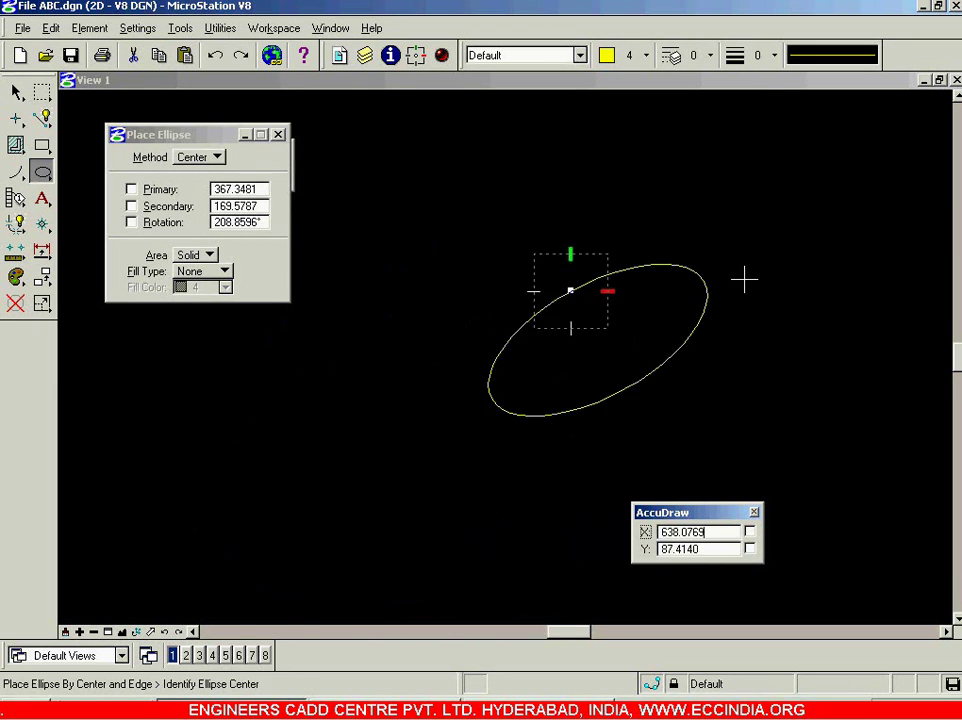
{"action": "left_click", "coordinate": [450, 411]}
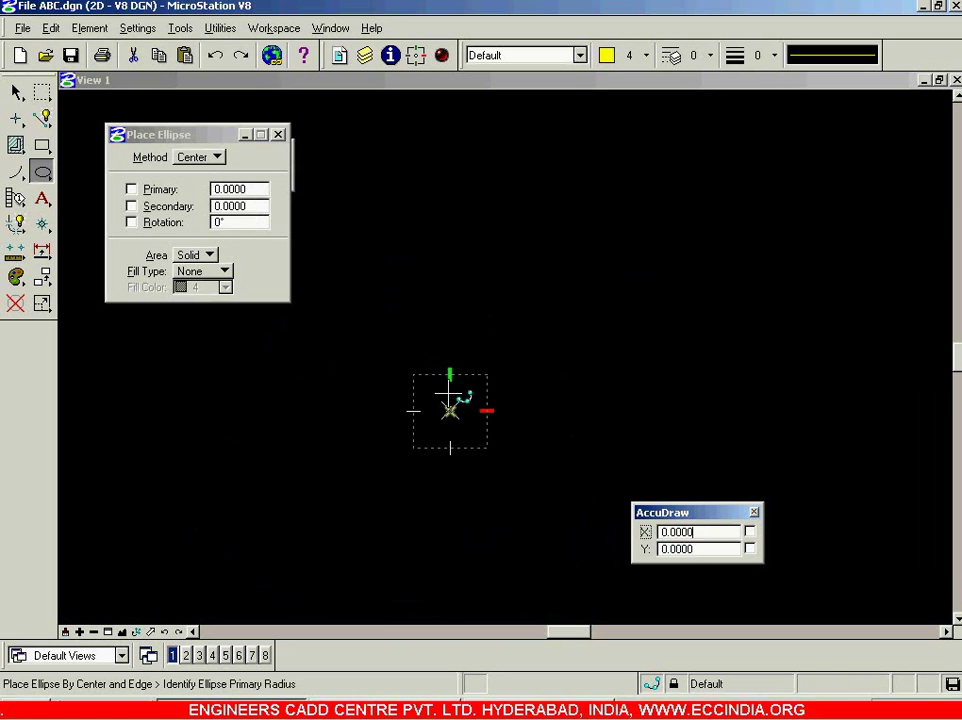
{"action": "left_click", "coordinate": [357, 211]}
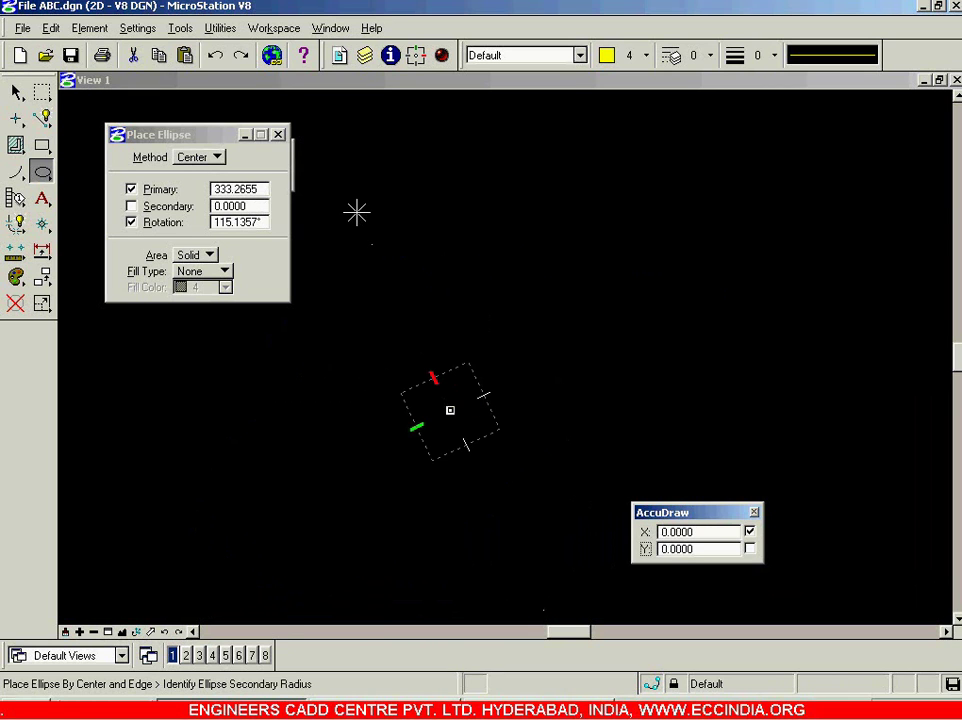
{"action": "left_click", "coordinate": [507, 256]}
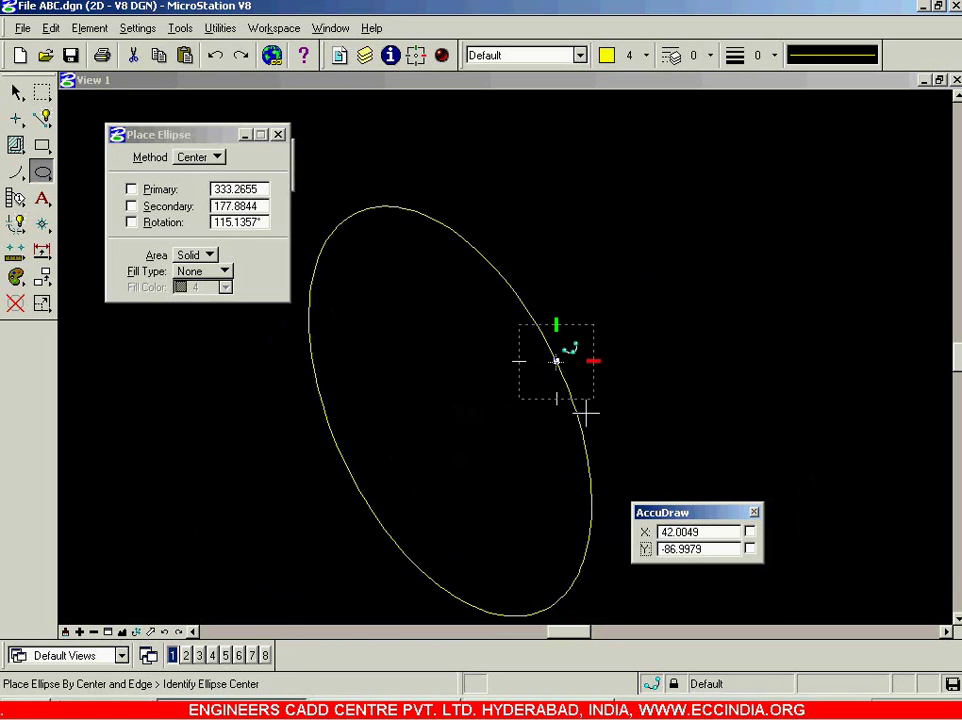
Step: Place an ellipse by the Edge method to the left of the existing one, primary radius about 445, secondary about 232
{"action": "left_click", "coordinate": [218, 158]}
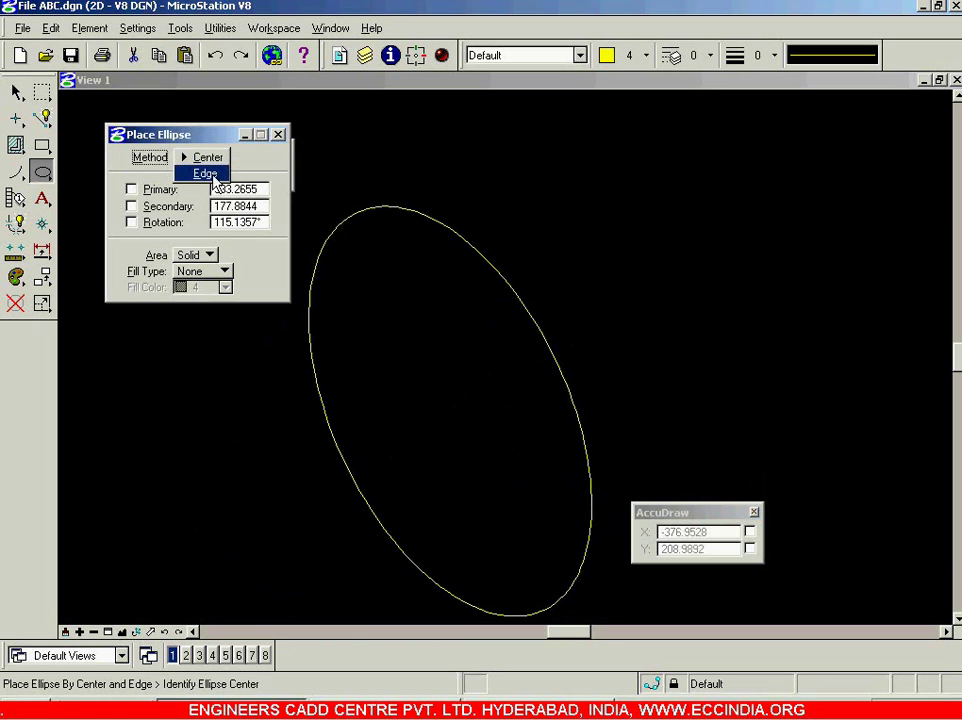
{"action": "left_click", "coordinate": [205, 174]}
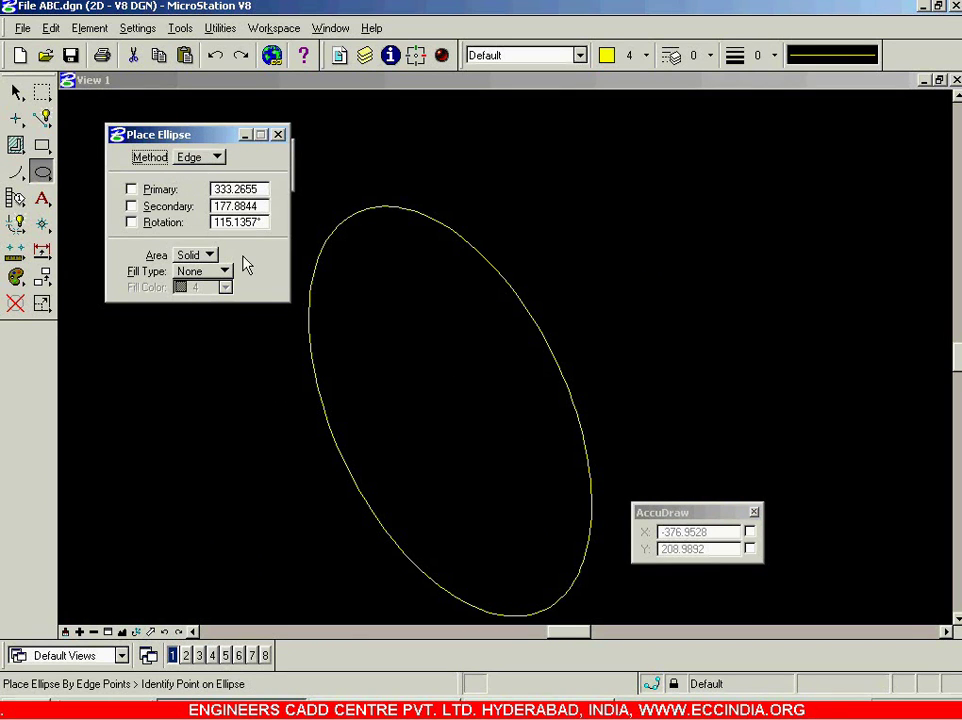
{"action": "scroll", "coordinate": [630, 355], "scroll_direction": "down", "scroll_amount": 3}
{"action": "scroll", "coordinate": [481, 330], "scroll_direction": "up", "scroll_amount": 3}
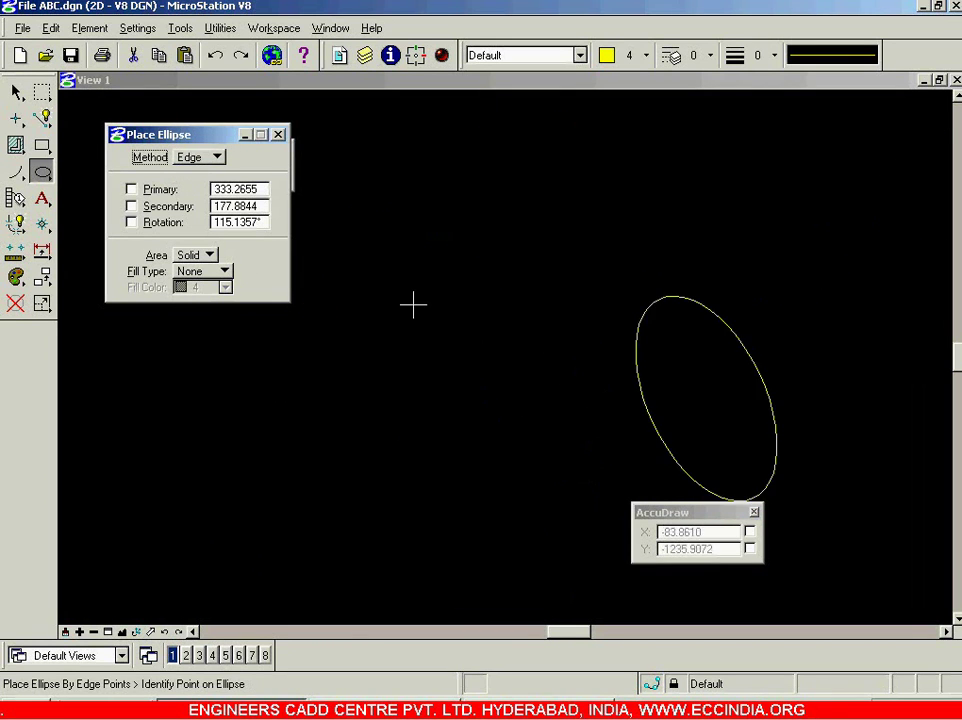
{"action": "left_click", "coordinate": [380, 232]}
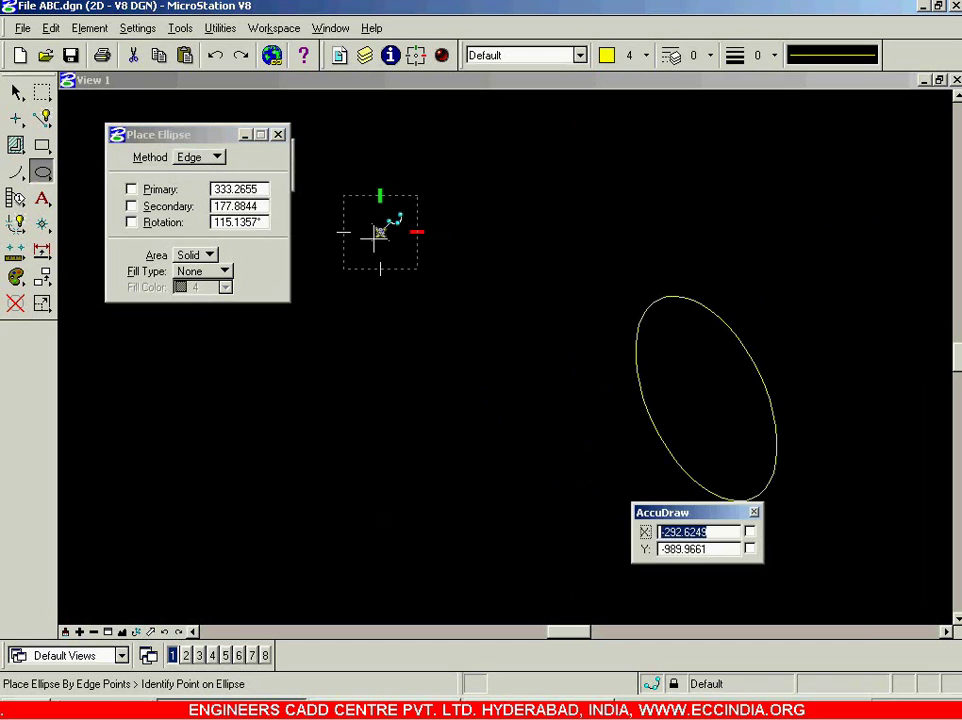
{"action": "left_click", "coordinate": [202, 436]}
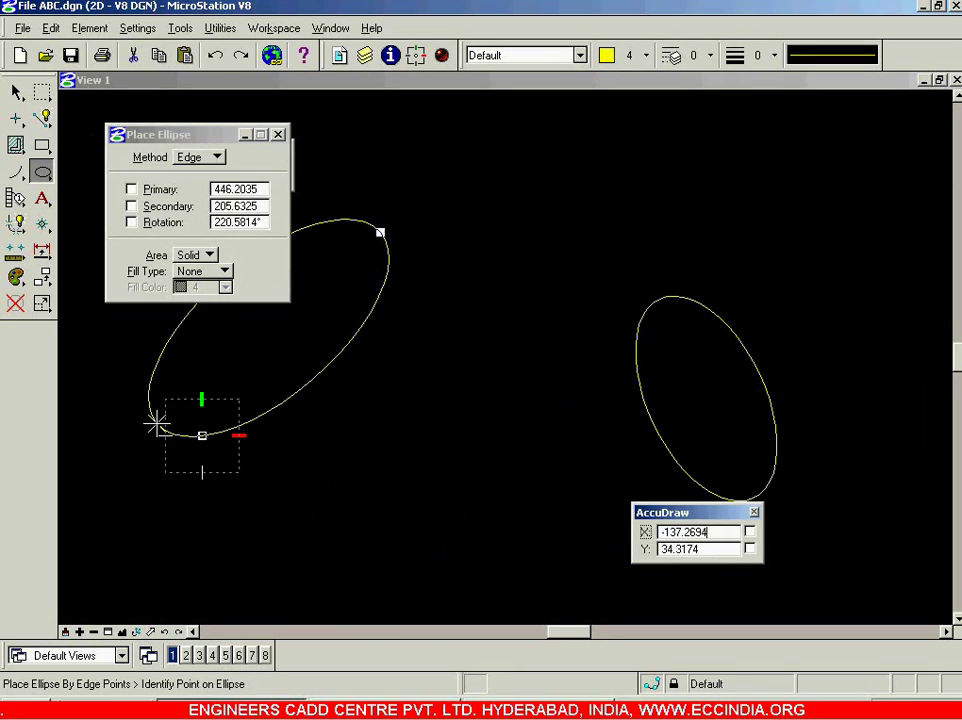
{"action": "left_click", "coordinate": [155, 418]}
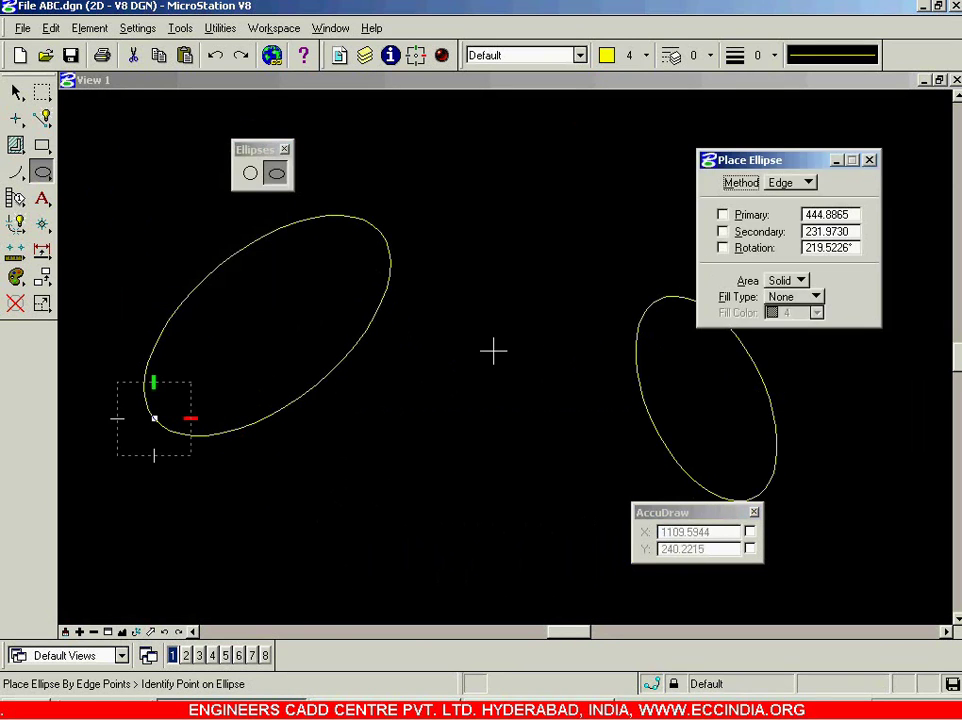
Step: Place a smaller Edge ellipse through three points between the two existing ones, with radii of about 155 and 249
{"action": "left_click", "coordinate": [494, 350]}
{"action": "left_click", "coordinate": [433, 420]}
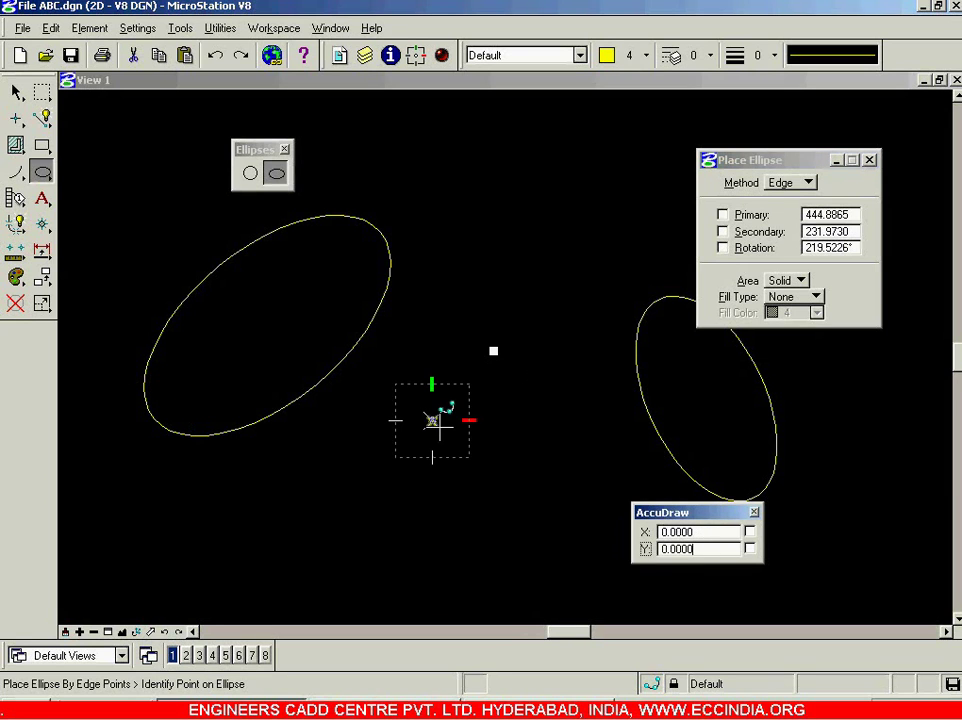
{"action": "left_click", "coordinate": [528, 446]}
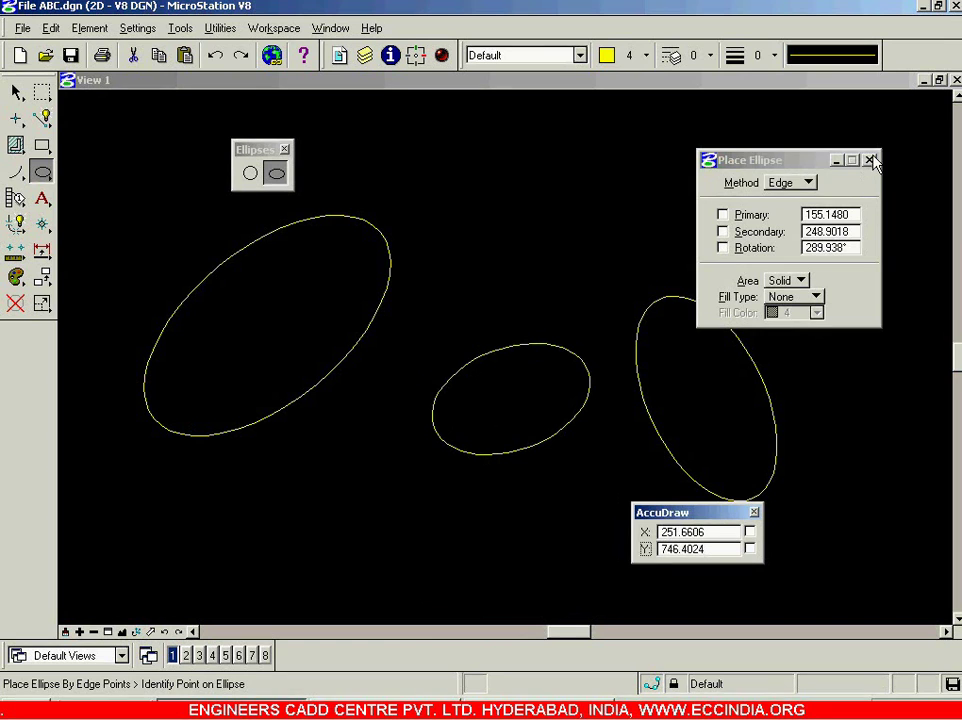
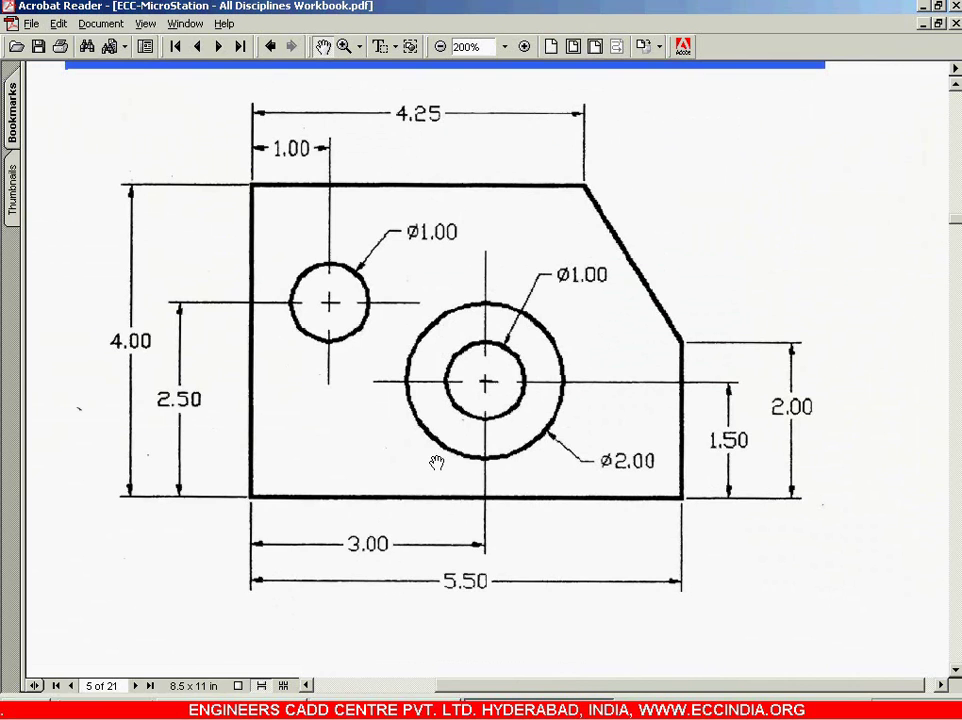
Step: Switch to MicroStation, move the AccuDraw window to an empty part of the view and close the Ellipses toolbox
{"action": "left_click", "coordinate": [235, 711]}
{"action": "left_click_drag", "start_coordinate": [712, 515], "coordinate": [158, 538]}
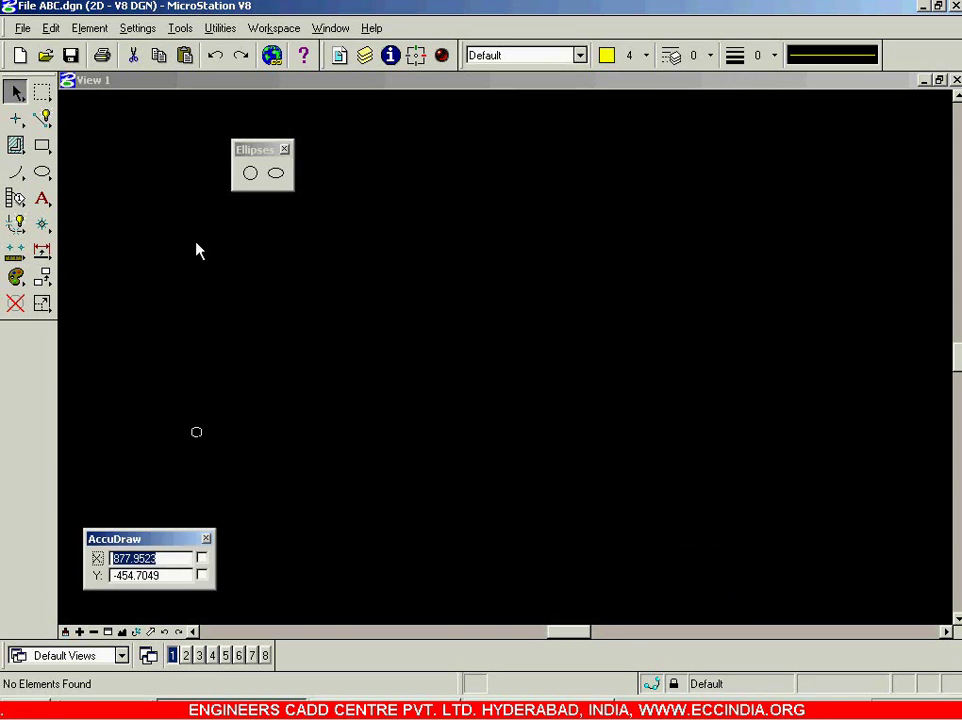
{"action": "left_click", "coordinate": [285, 150]}
Step: Draw a horizontal SmartLine 5.5 long for the part's bottom edge, consulting the workbook drawing for the length
{"action": "left_click", "coordinate": [41, 118]}
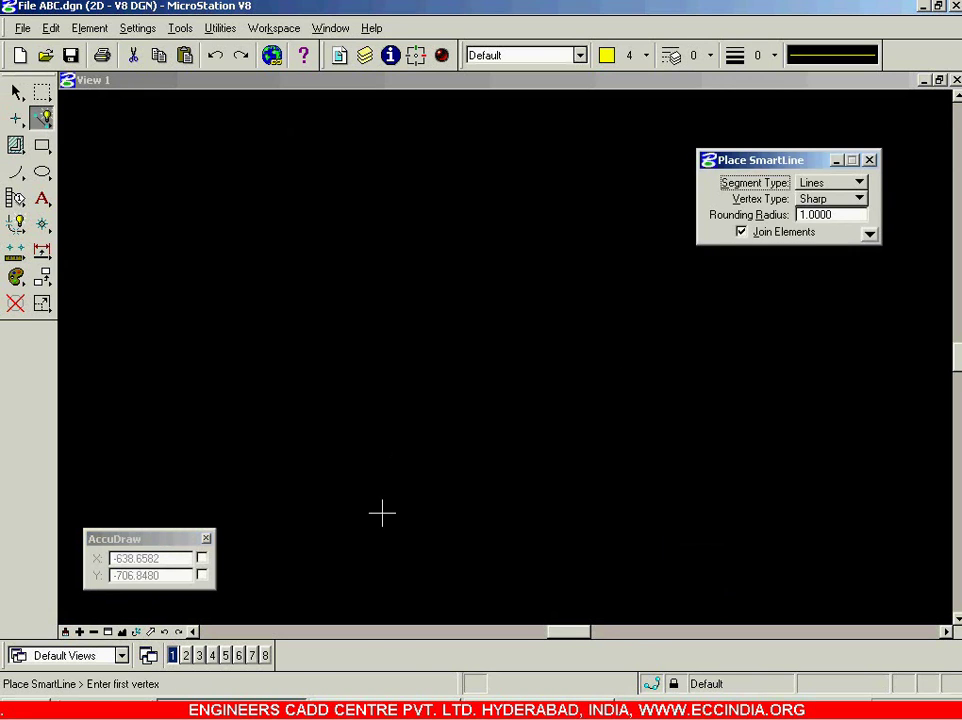
{"action": "key", "text": "alt+Tab"}
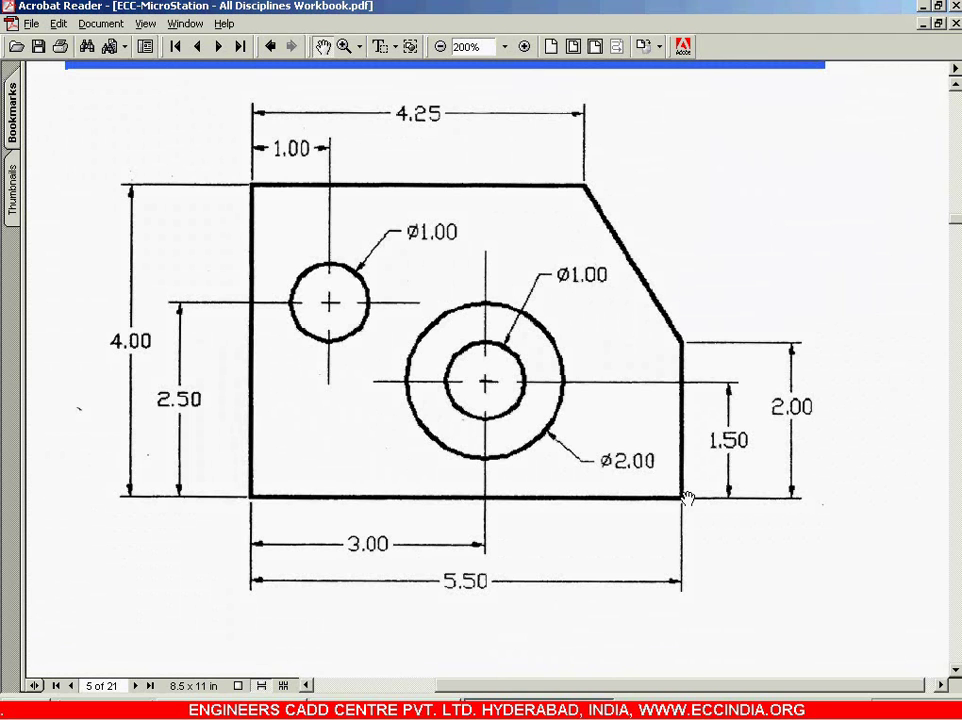
{"action": "key", "text": "alt+Tab"}
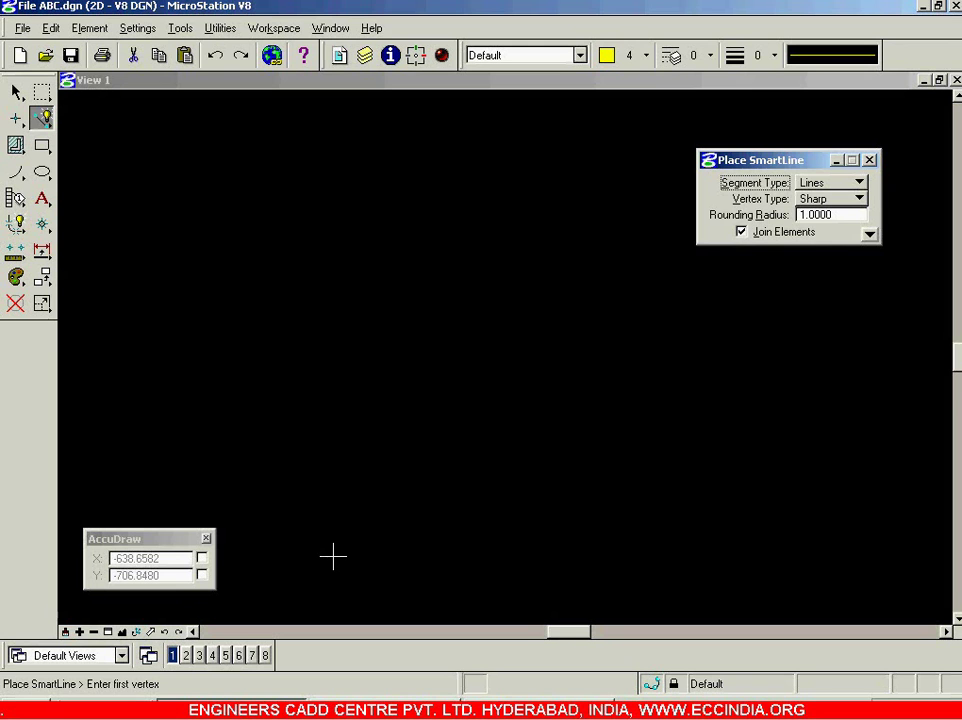
{"action": "left_click", "coordinate": [306, 469]}
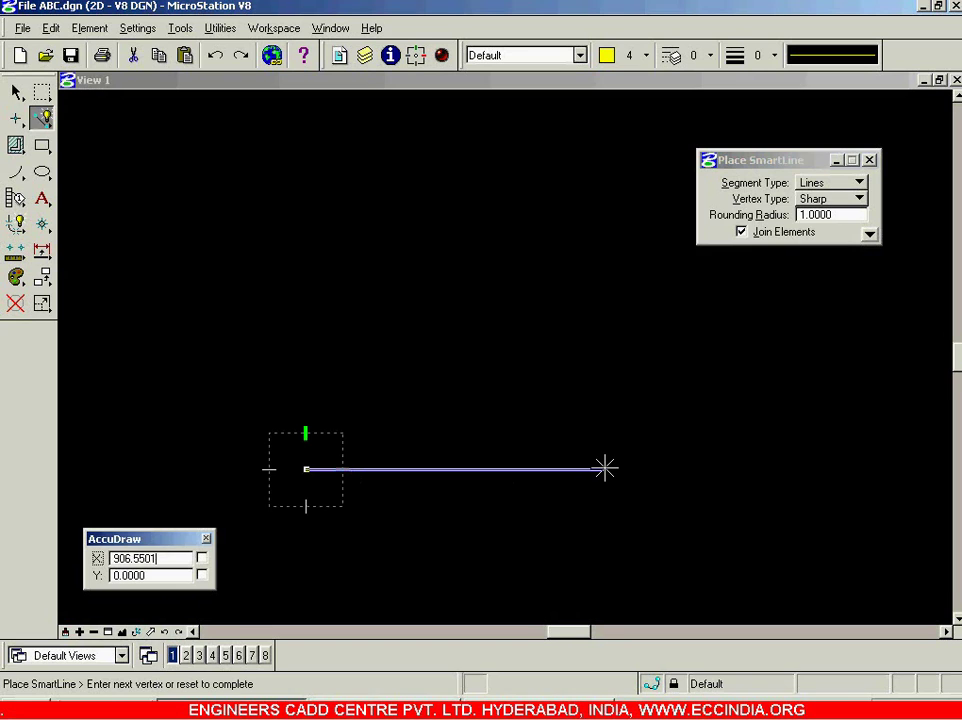
{"action": "type", "text": "5.5000"}
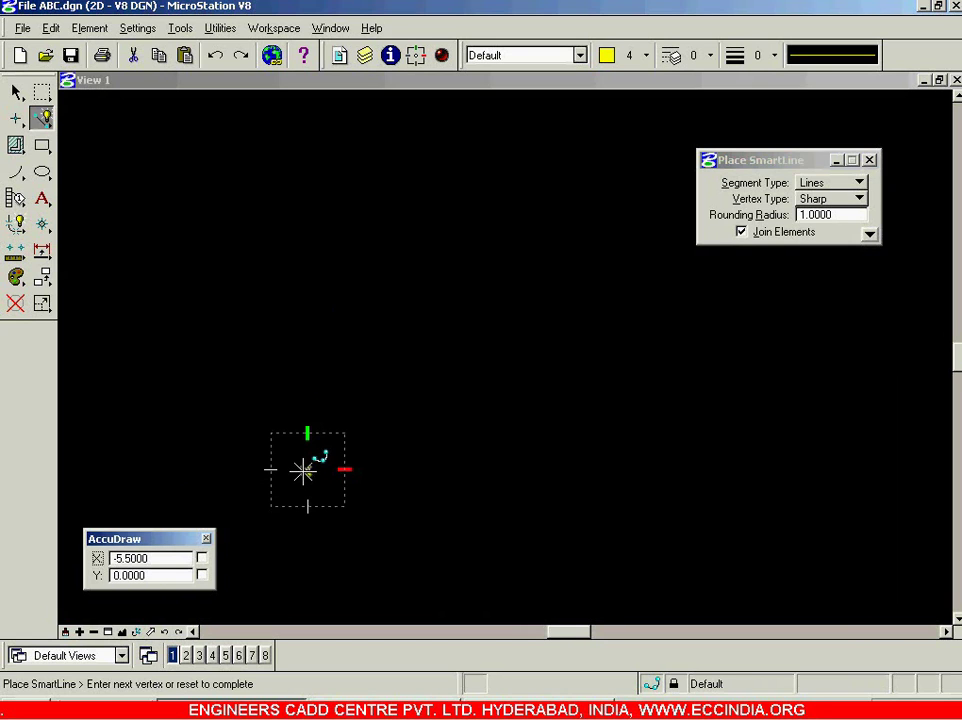
{"action": "scroll", "coordinate": [304, 470], "scroll_direction": "up", "scroll_amount": 5}
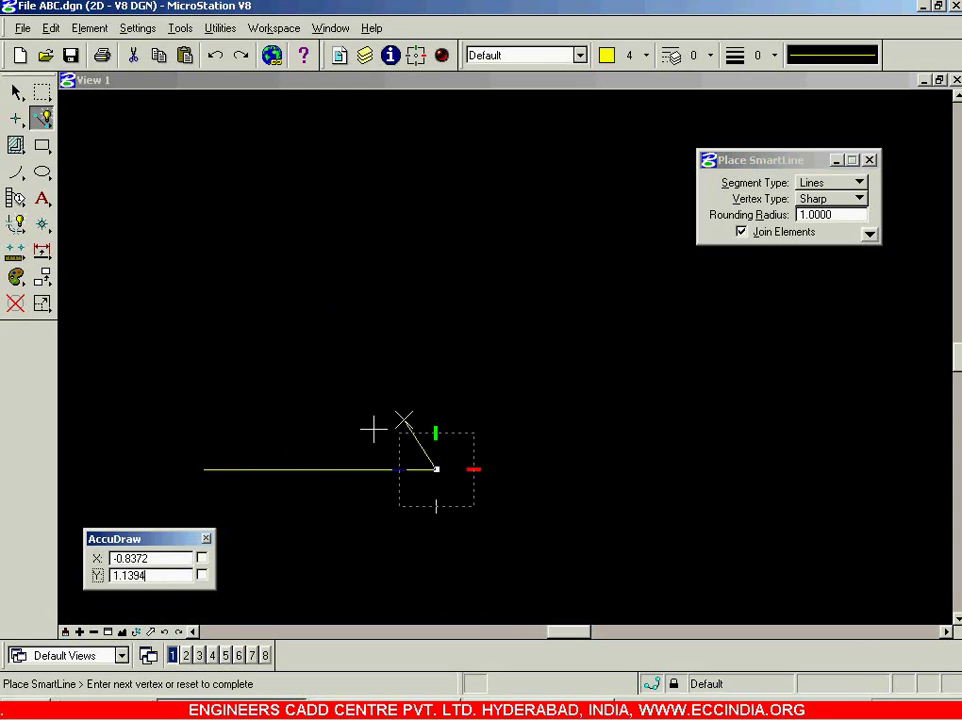
{"action": "right_click", "coordinate": [461, 380]}
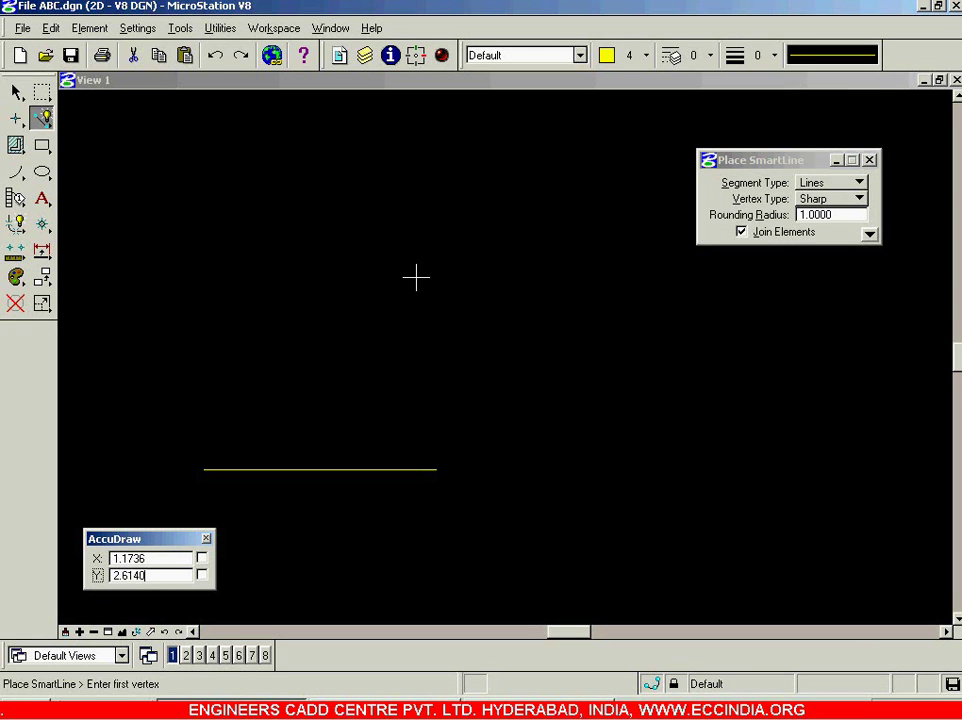
Step: Delete the yellow horizontal line
{"action": "left_click", "coordinate": [16, 91]}
{"action": "left_click", "coordinate": [289, 470]}
{"action": "key", "text": "Delete"}
Step: Set the active colour to ByLevel and draw a horizontal SmartLine 5.5 long as the part's bottom edge
{"action": "left_click", "coordinate": [646, 56]}
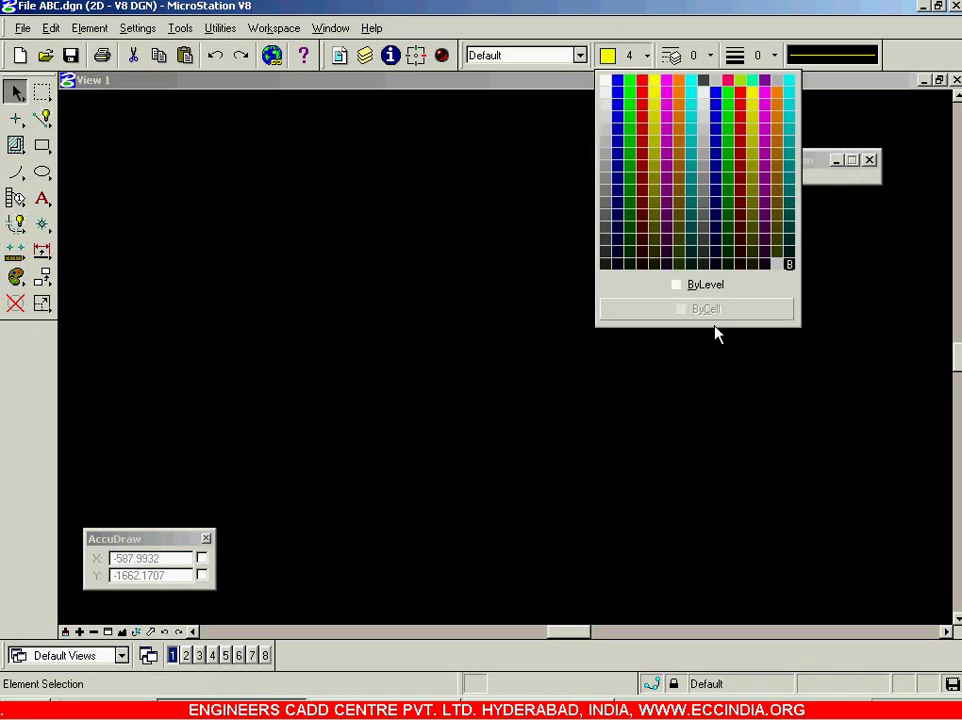
{"action": "left_click", "coordinate": [706, 285]}
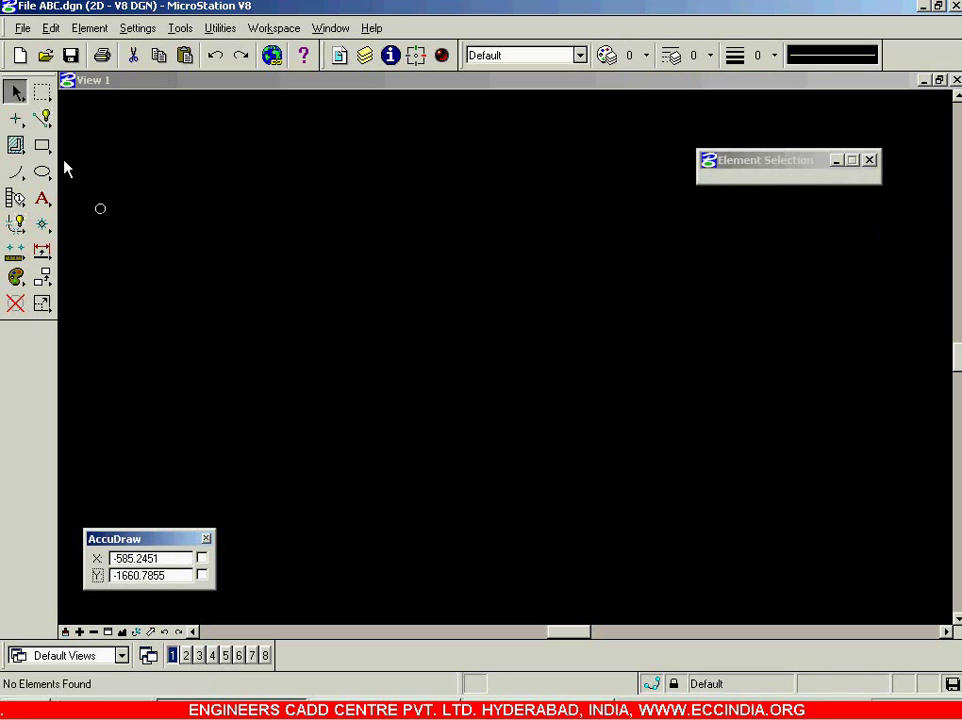
{"action": "left_click", "coordinate": [42, 118]}
{"action": "left_click", "coordinate": [278, 450]}
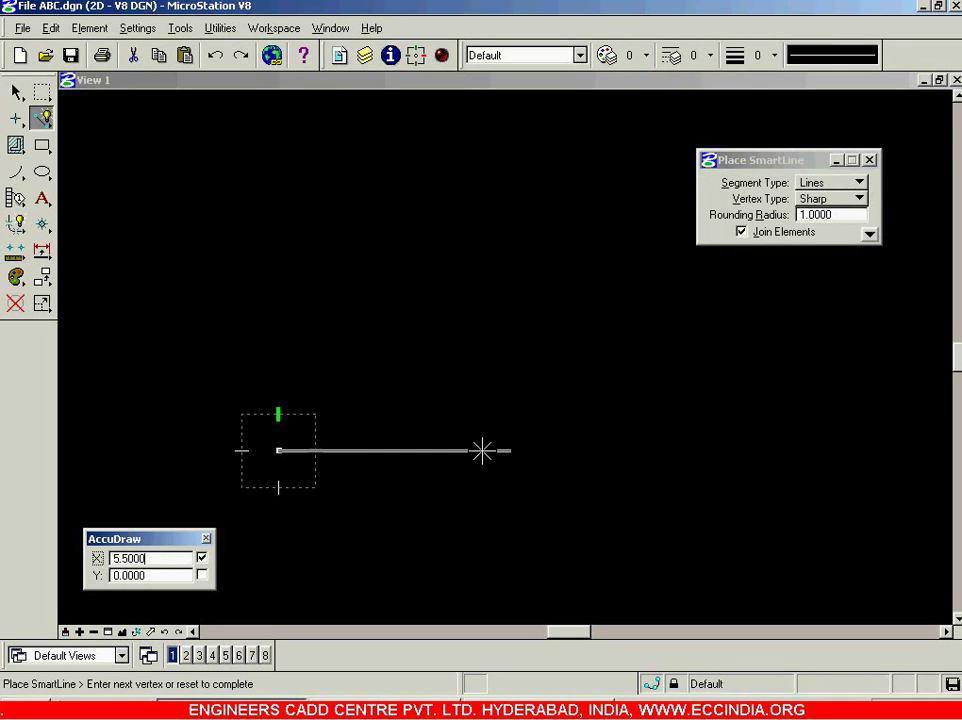
{"action": "left_click", "coordinate": [482, 450]}
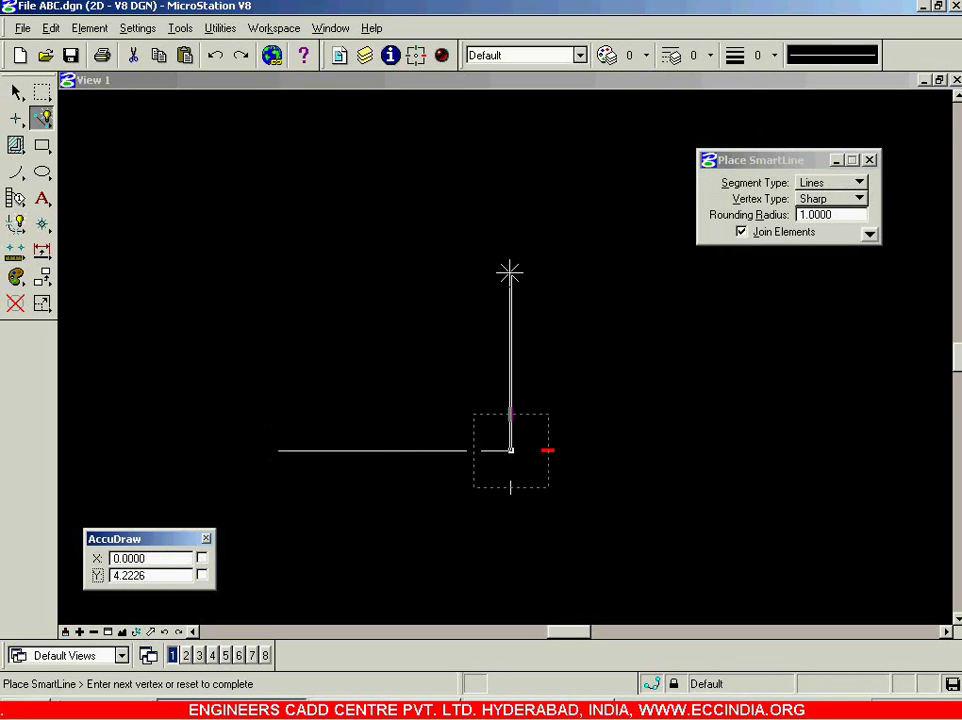
Step: Add a vertical edge 2 long upward from the bottom edge's right end, following the workbook drawing, and finish the SmartLine
{"action": "key", "text": "alt+Tab"}
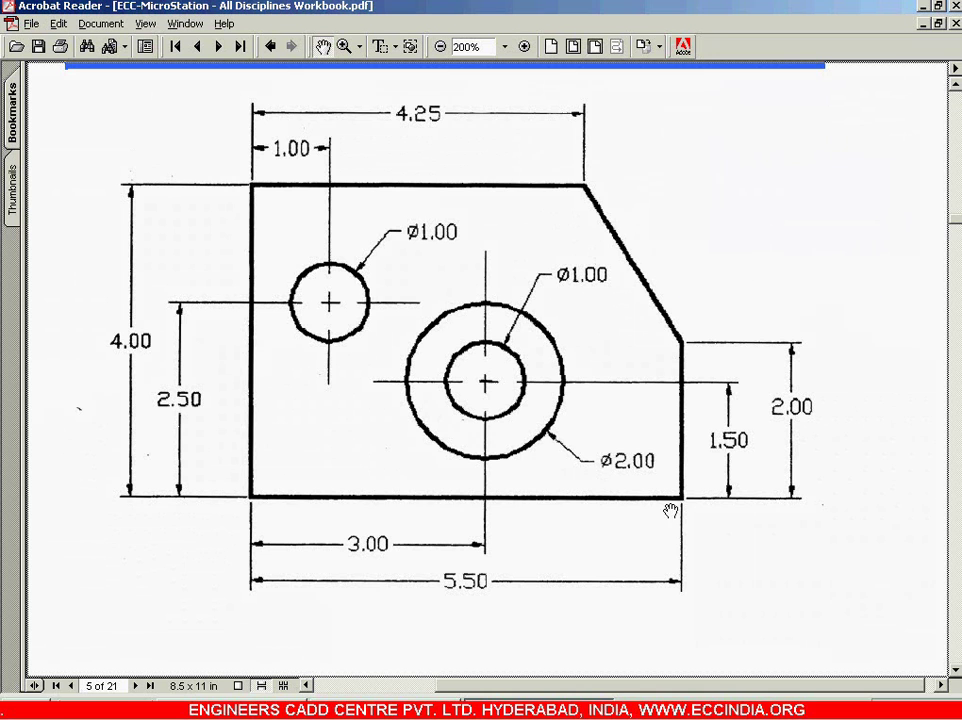
{"action": "key", "text": "alt+Tab"}
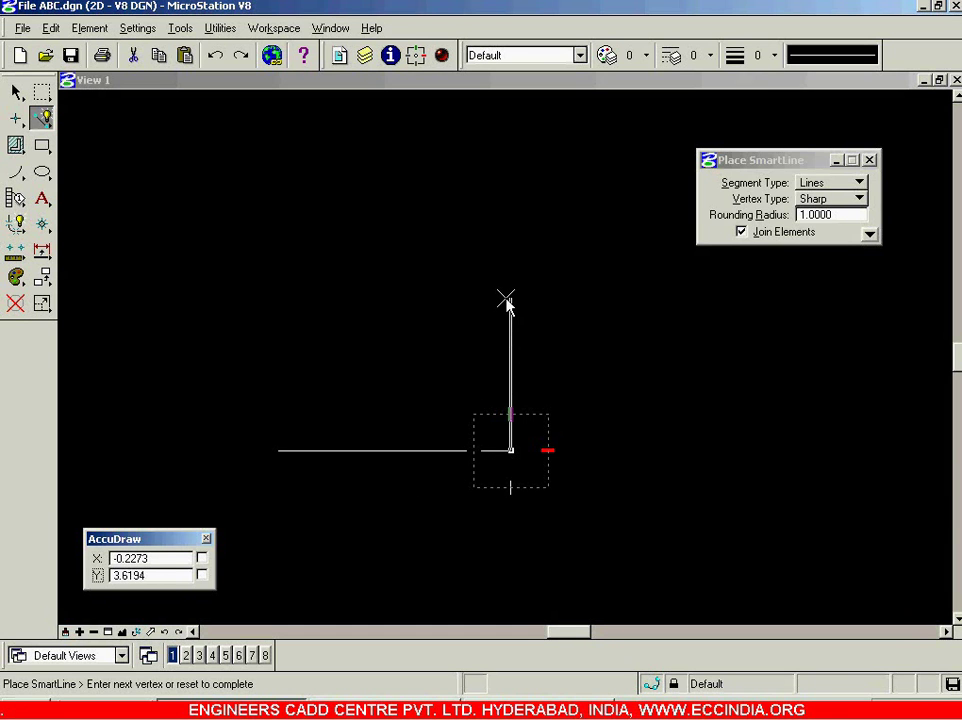
{"action": "type", "text": "2"}
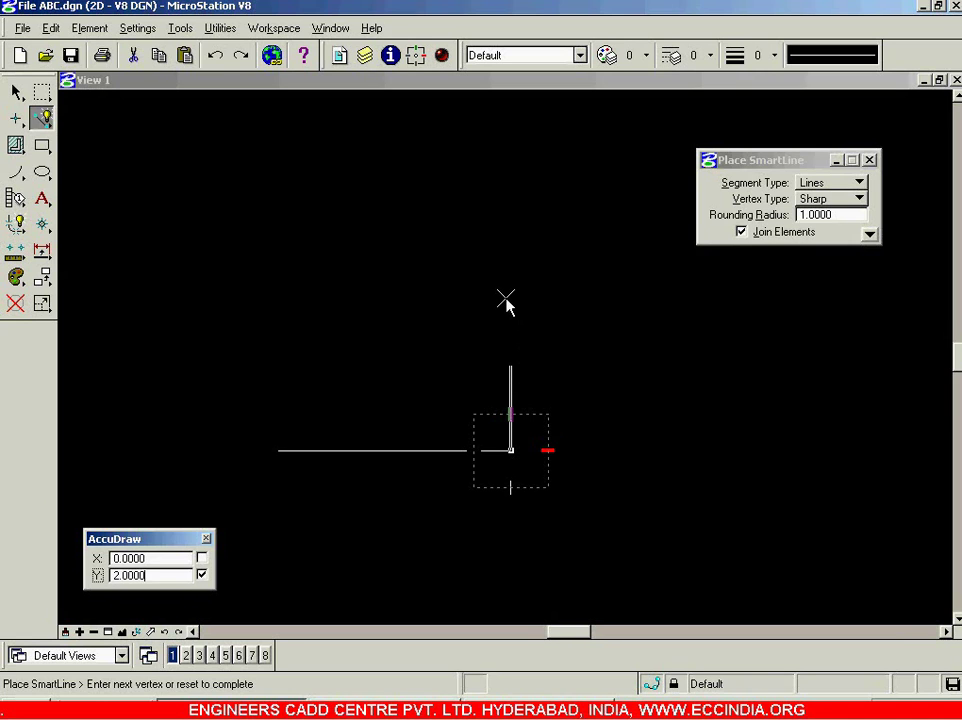
{"action": "left_click", "coordinate": [507, 302]}
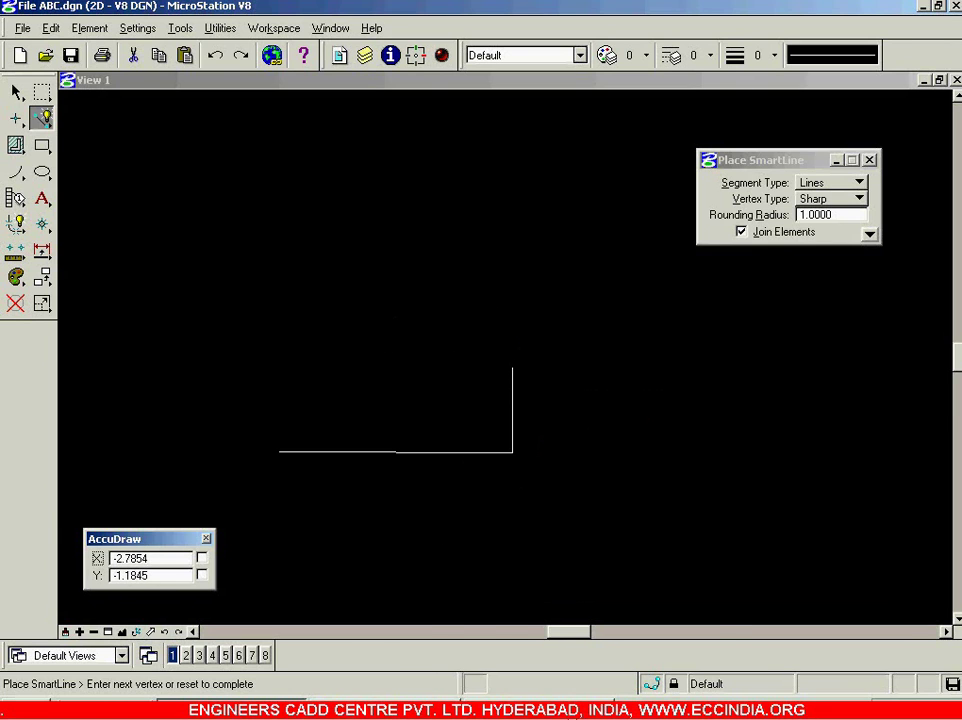
{"action": "key", "text": "alt+Tab"}
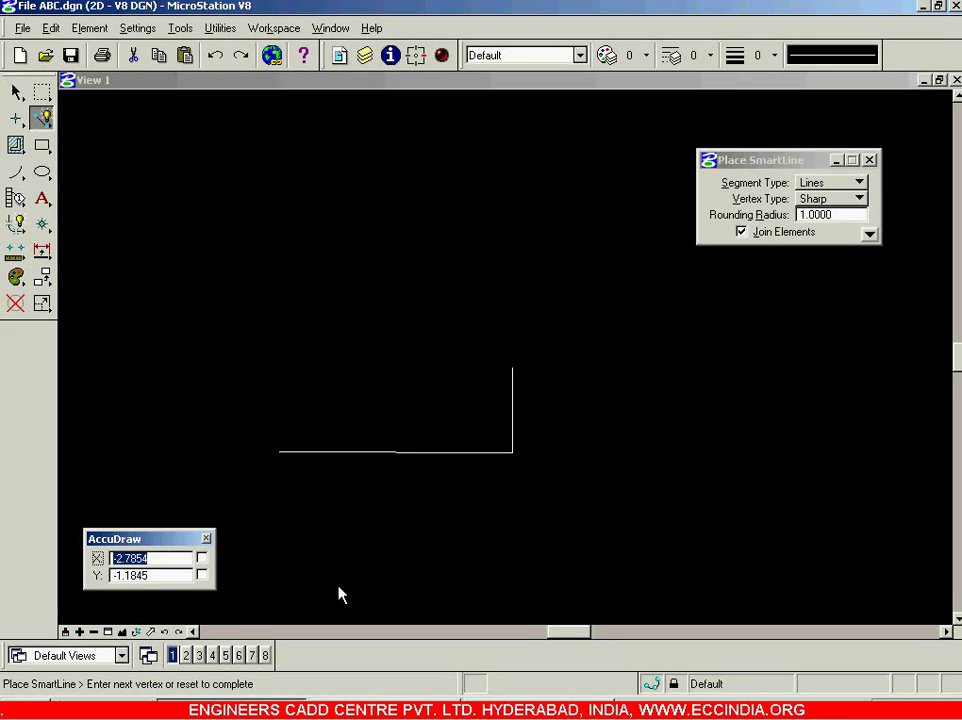
{"action": "right_click", "coordinate": [451, 260]}
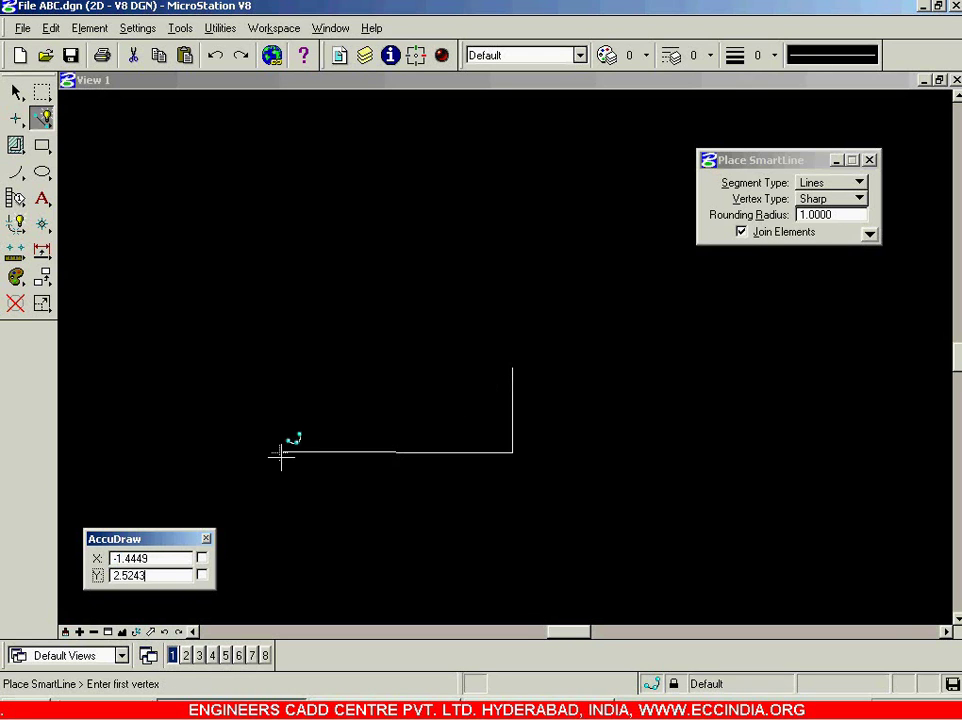
Step: Draw a SmartLine from the bottom edge's left end, 4 up and 4.25 right, closing it to the short vertical edge's upper end
{"action": "left_click", "coordinate": [279, 451]}
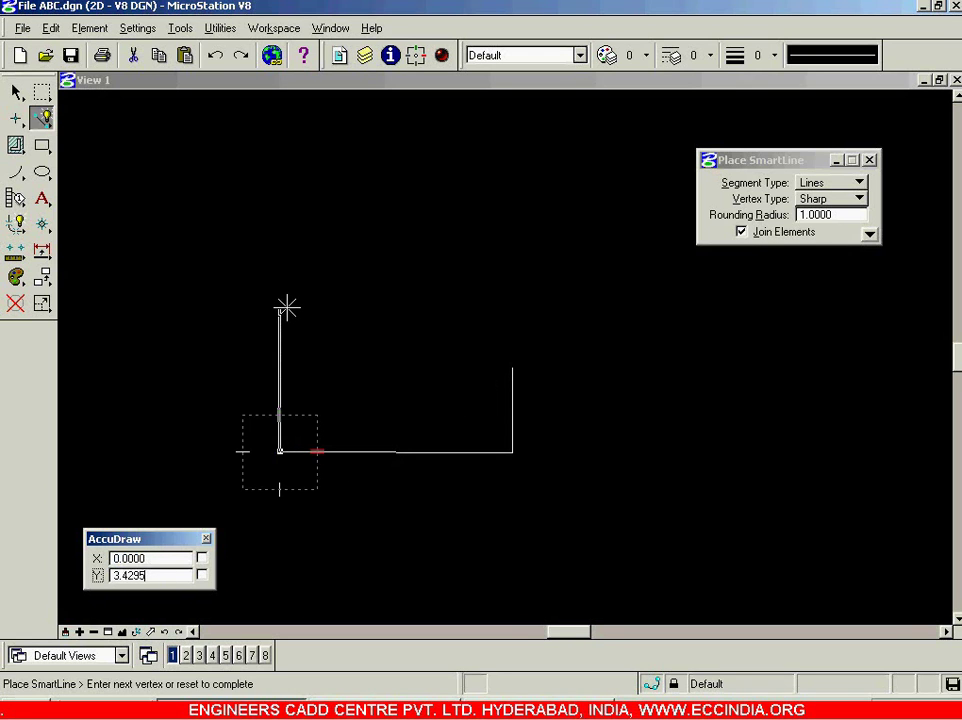
{"action": "key", "text": "alt+Tab"}
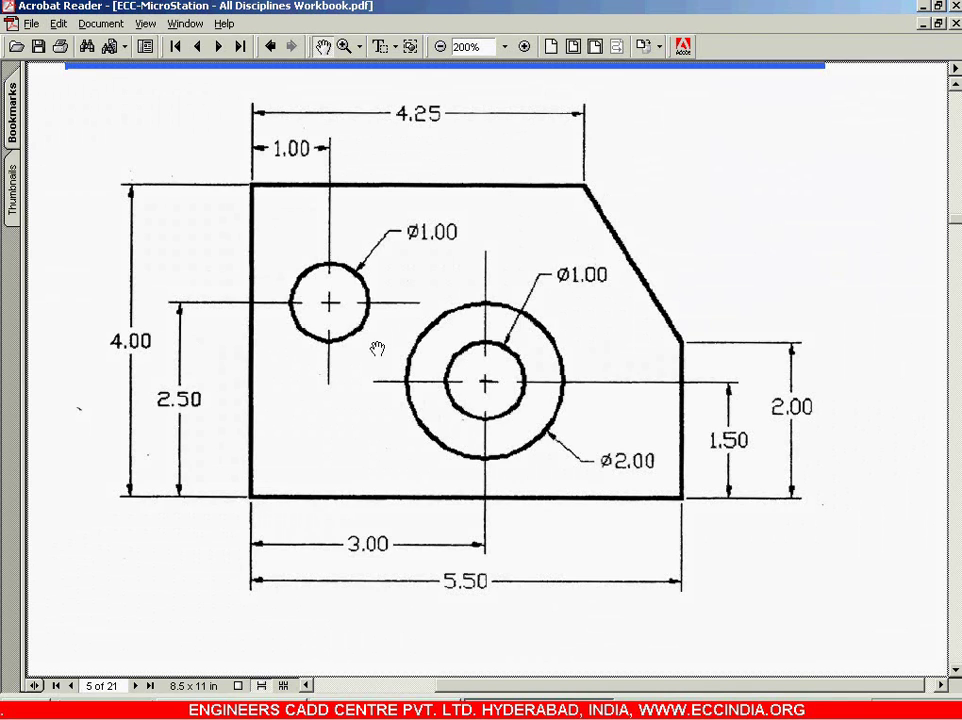
{"action": "key", "text": "alt+Tab"}
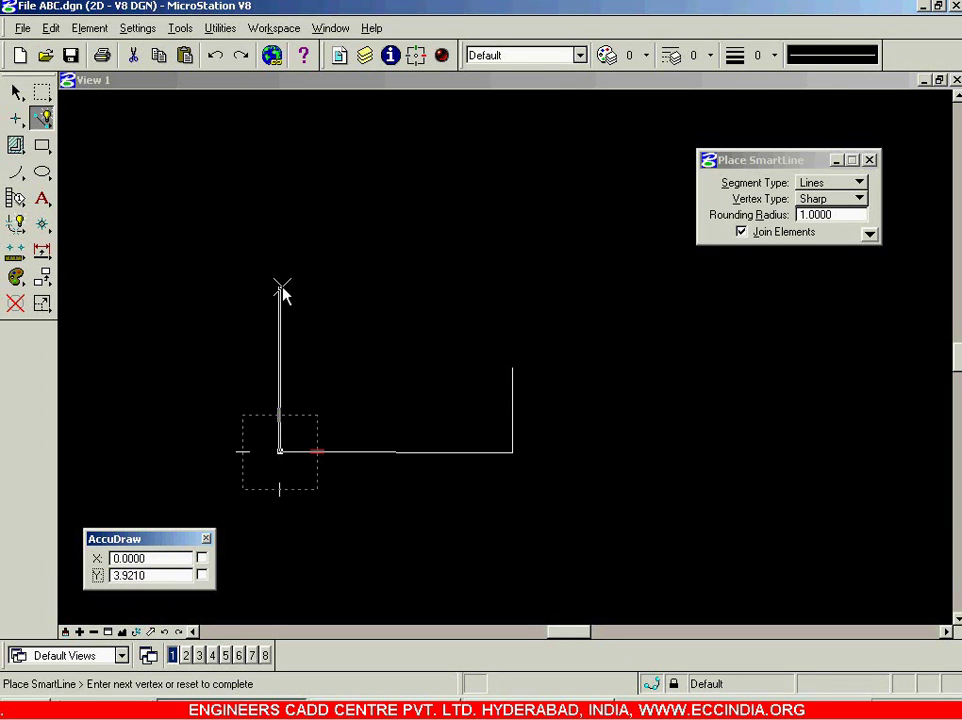
{"action": "type", "text": "4"}
{"action": "left_click", "coordinate": [281, 286]}
{"action": "type", "text": "4."}
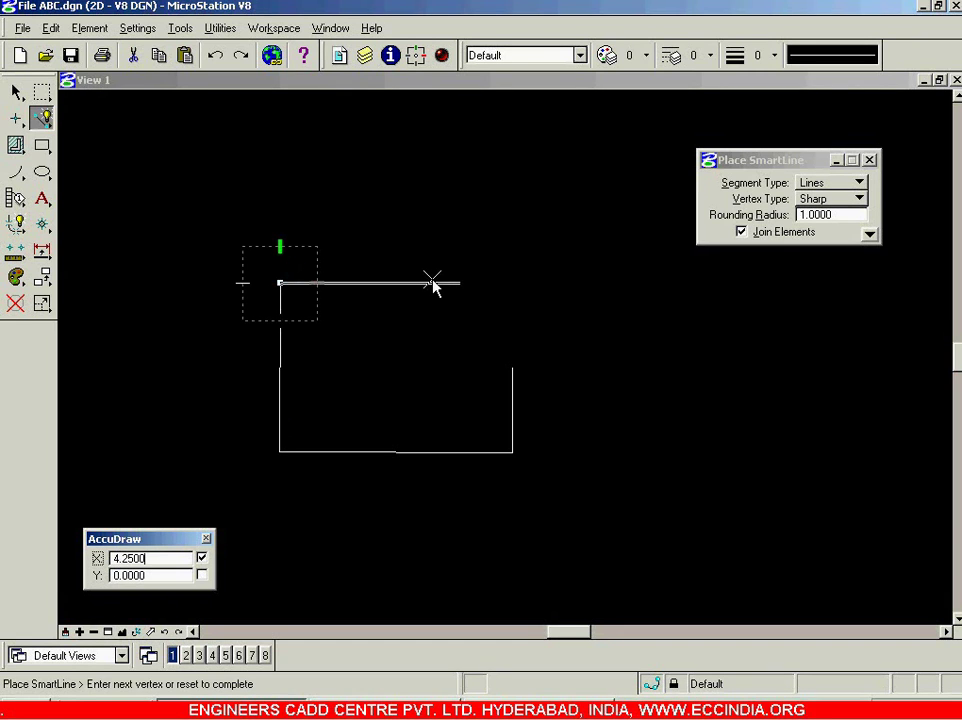
{"action": "left_click", "coordinate": [433, 284]}
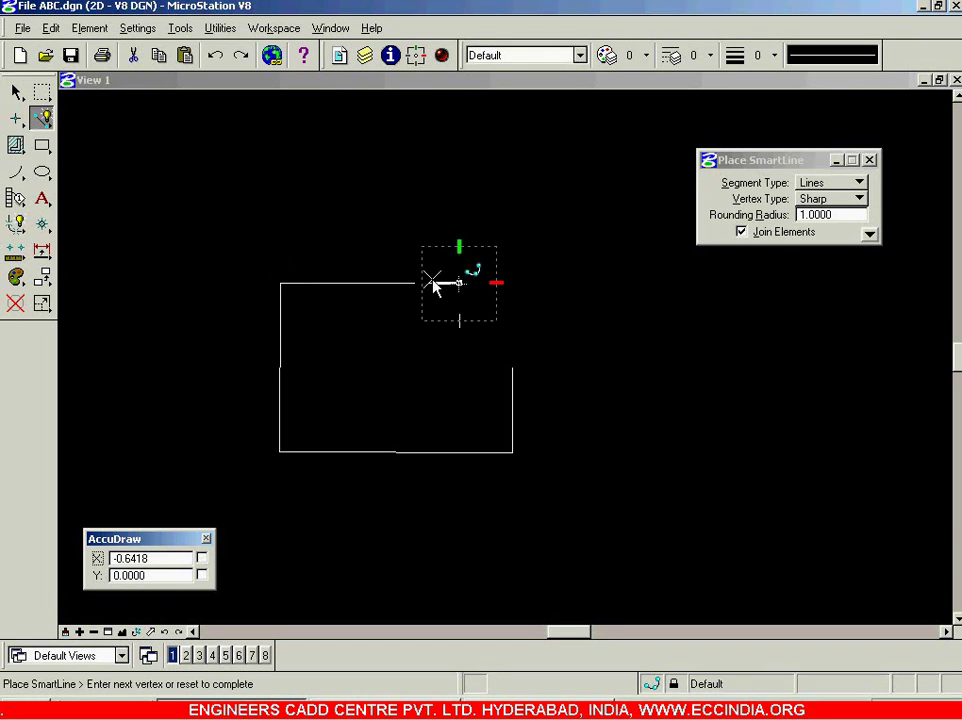
{"action": "left_click", "coordinate": [515, 371]}
{"action": "right_click", "coordinate": [548, 239]}
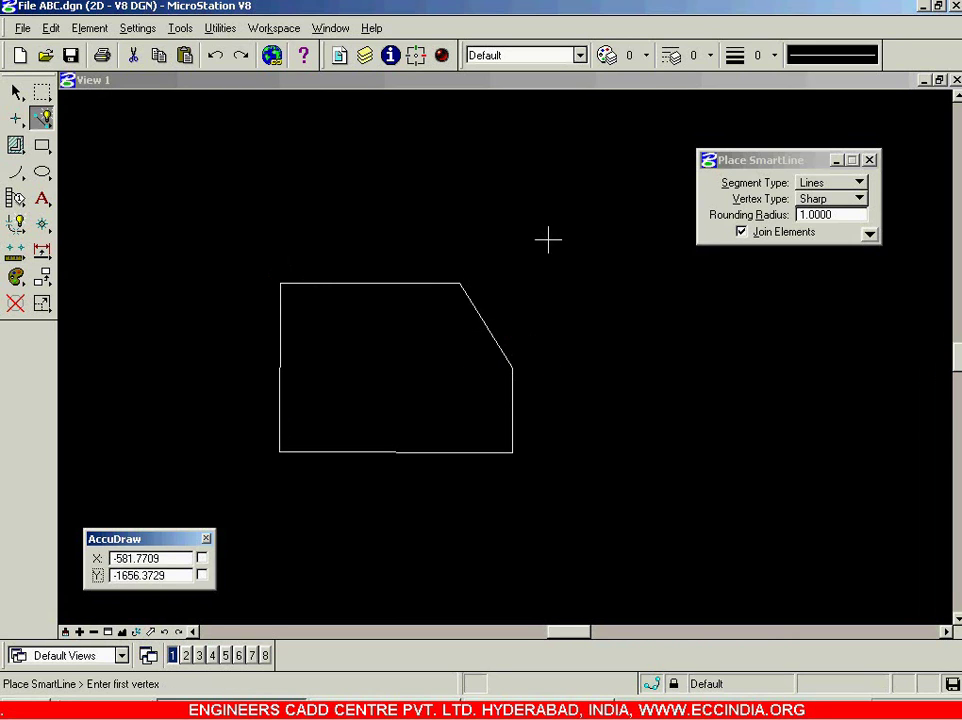
Step: Undo the last SmartLine, covering the left, top and sloped edges
{"action": "key", "text": "ctrl+z"}
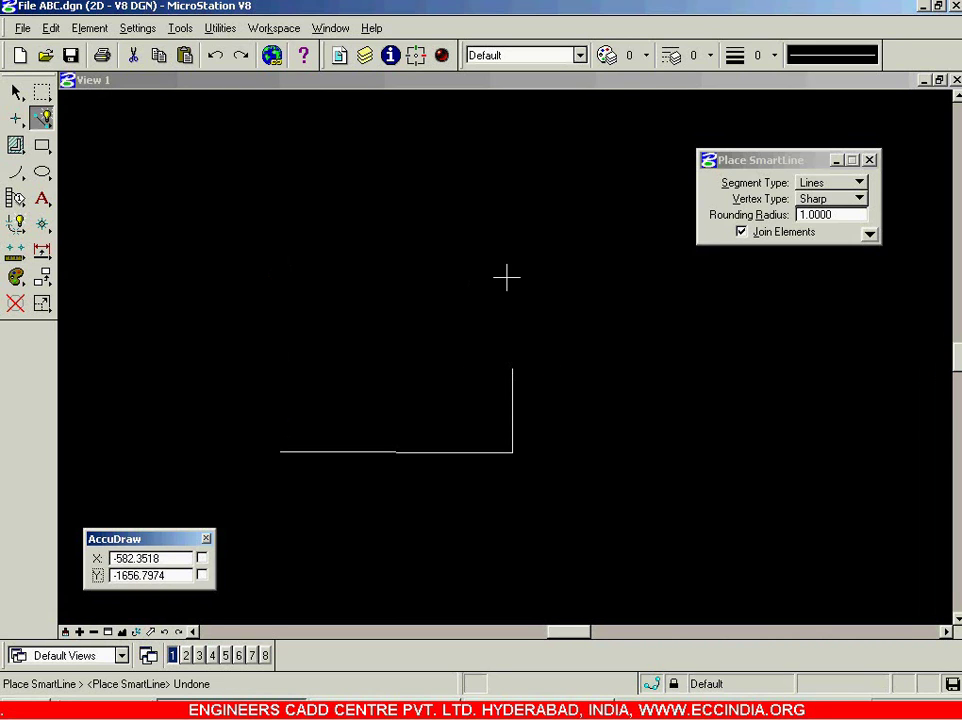
Step: Draw the sloped edge from the short vertical edge's upper end to an offset of X -1.25 and Y 2
{"action": "left_click", "coordinate": [512, 368]}
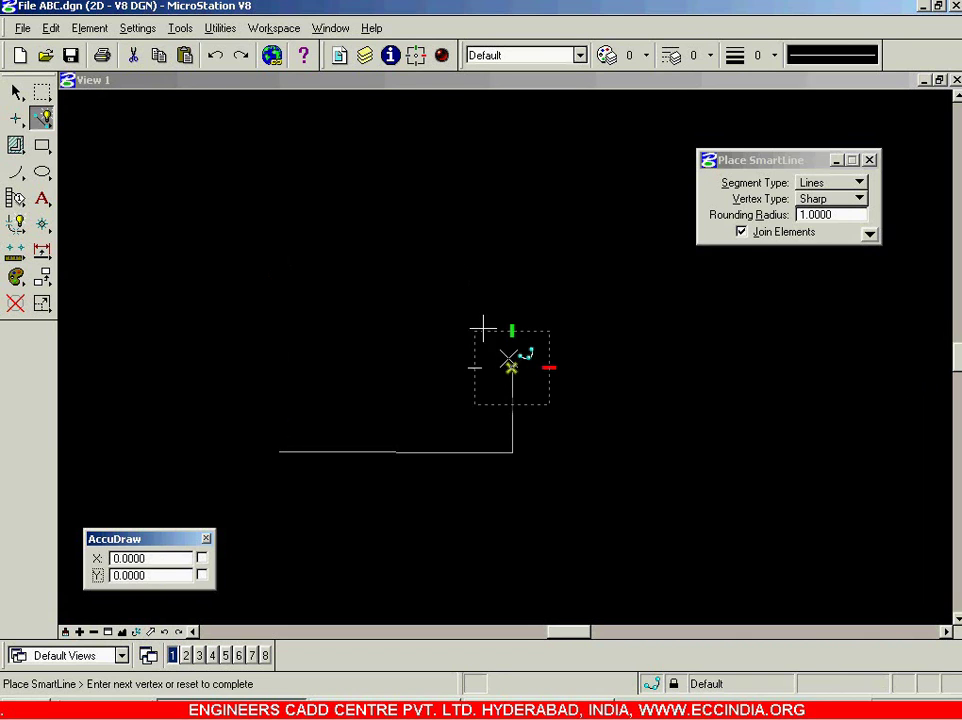
{"action": "key", "text": "alt+Tab"}
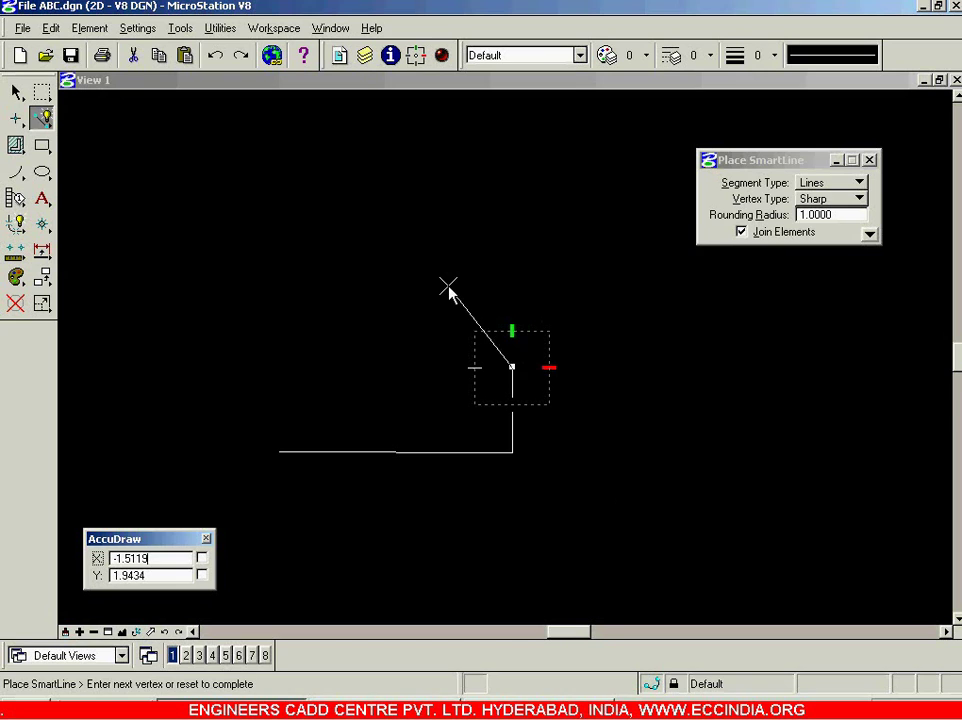
{"action": "type", "text": "-1.25"}
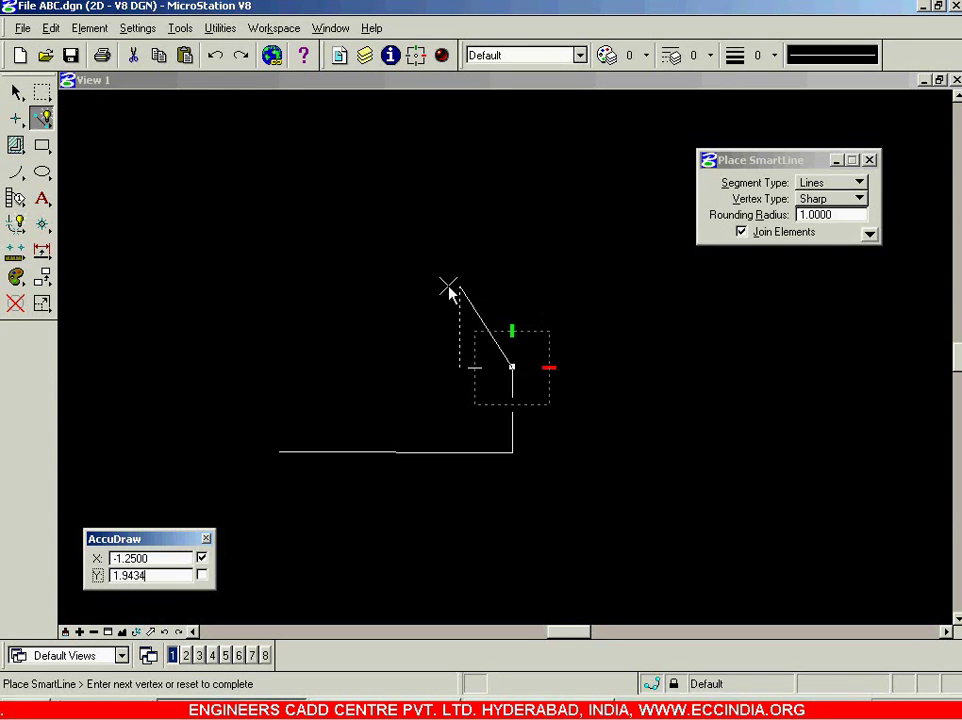
{"action": "key", "text": "alt+Tab"}
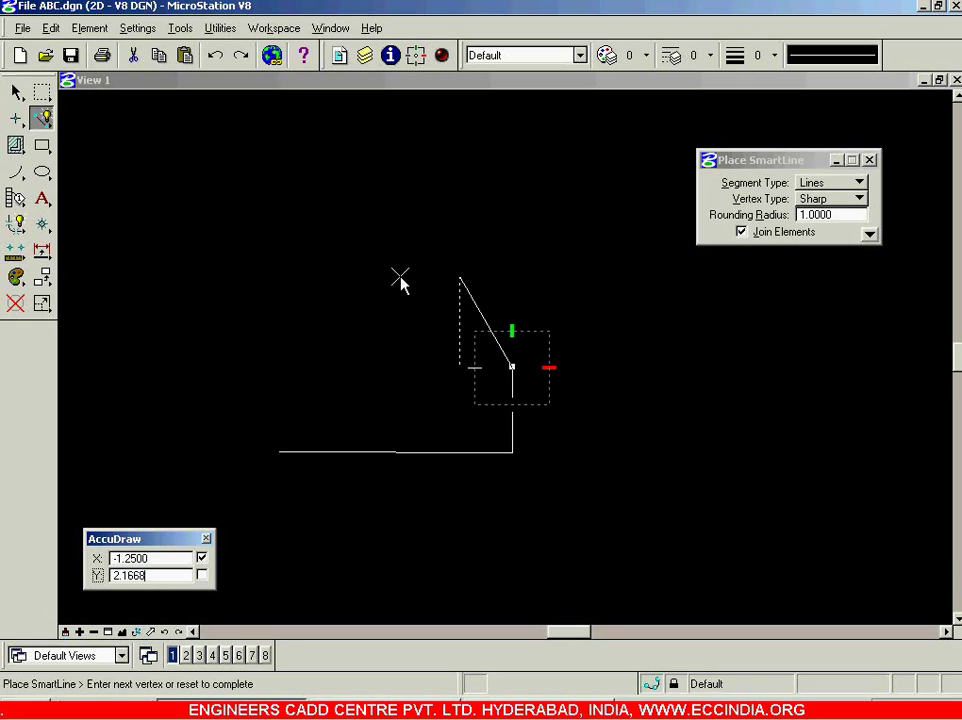
{"action": "type", "text": "2"}
{"action": "left_click", "coordinate": [400, 283]}
Step: Draw the top edge 4.25 to the left and close the outline with a vertical edge down to the bottom edge's left end
{"action": "scroll", "coordinate": [400, 283], "scroll_direction": "up", "scroll_amount": 1}
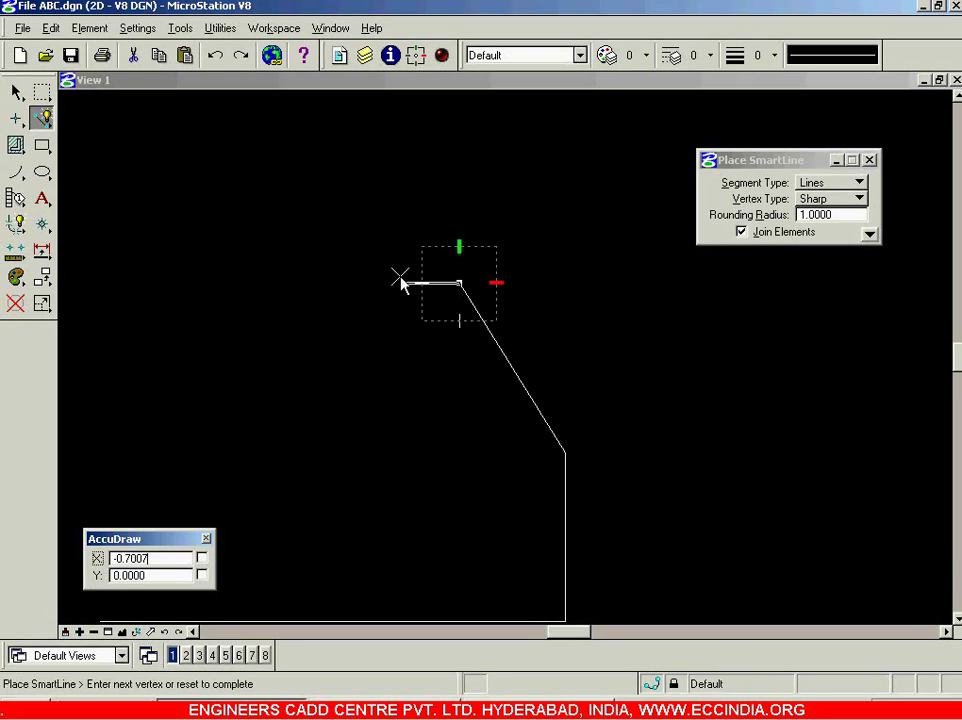
{"action": "scroll", "coordinate": [441, 242], "scroll_direction": "down", "scroll_amount": 1}
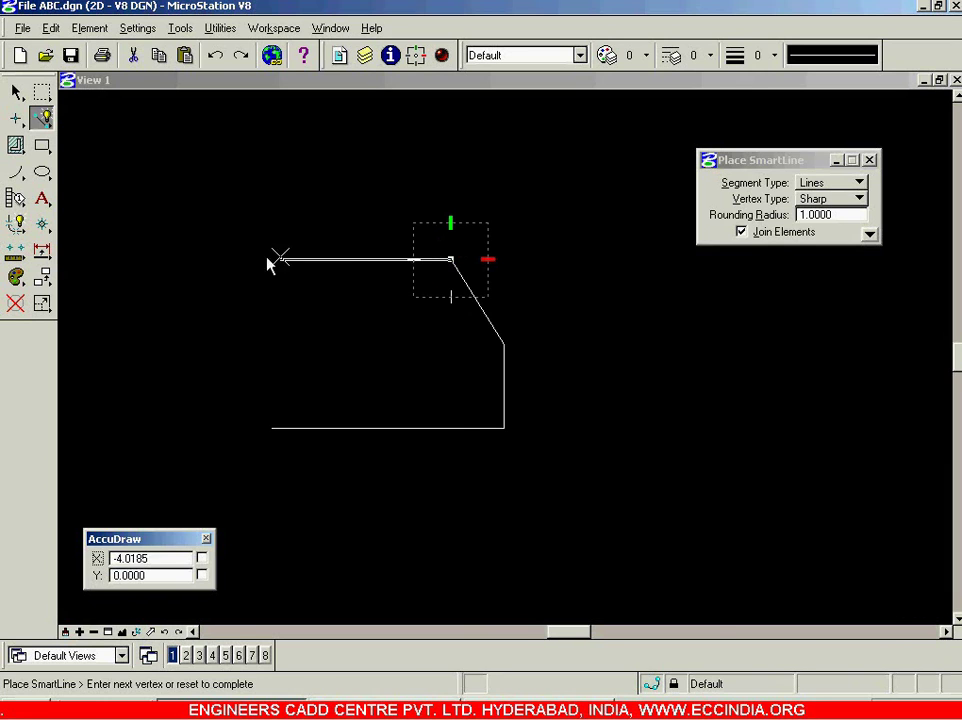
{"action": "left_click", "coordinate": [541, 710]}
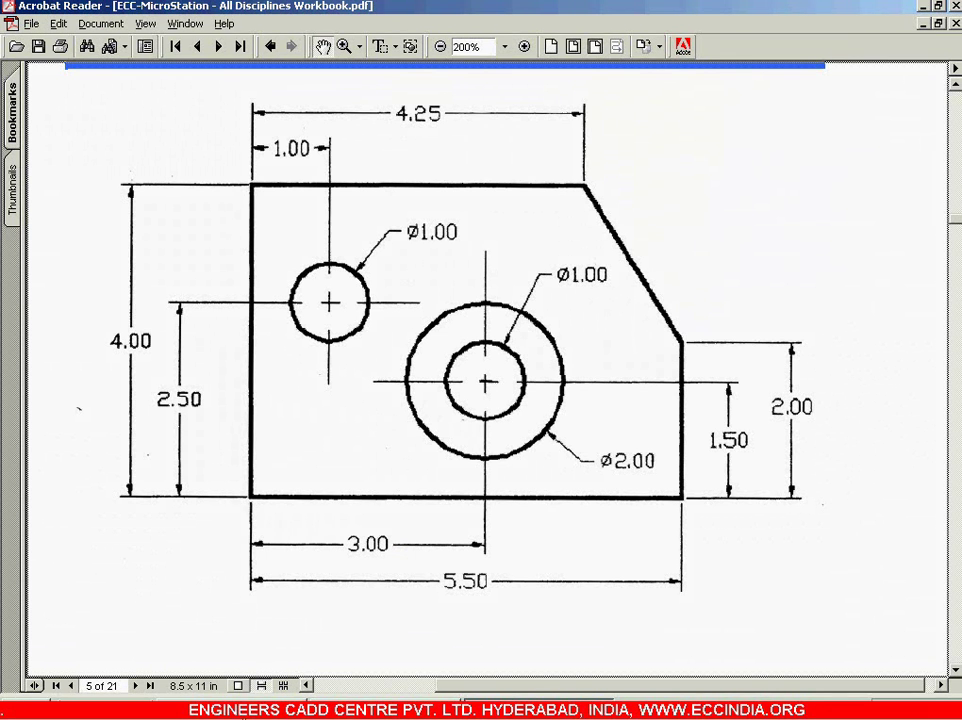
{"action": "key", "text": "alt+Tab"}
{"action": "left_click", "coordinate": [270, 427]}
{"action": "right_click", "coordinate": [268, 429]}
{"action": "left_click", "coordinate": [451, 258]}
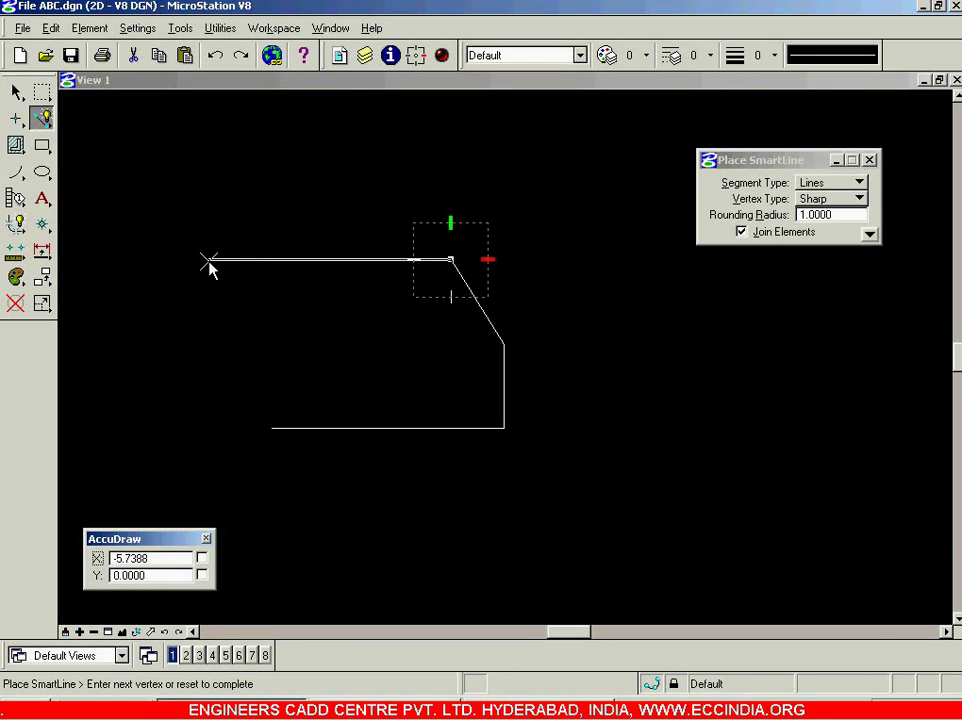
{"action": "type", "text": "4.2500"}
{"action": "left_click", "coordinate": [208, 265]}
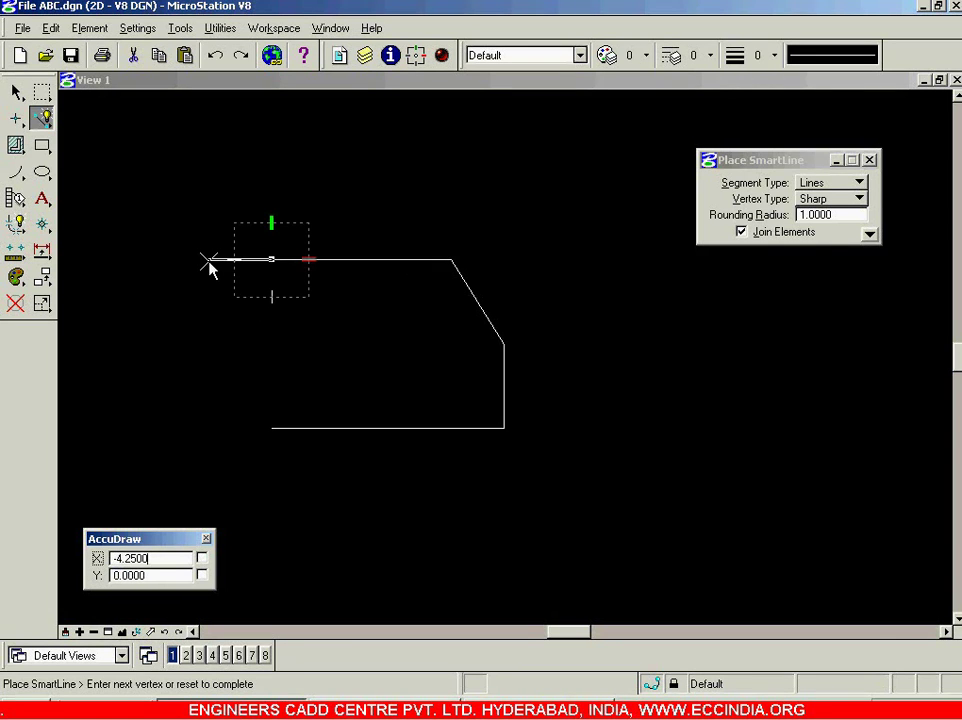
{"action": "left_click", "coordinate": [272, 429]}
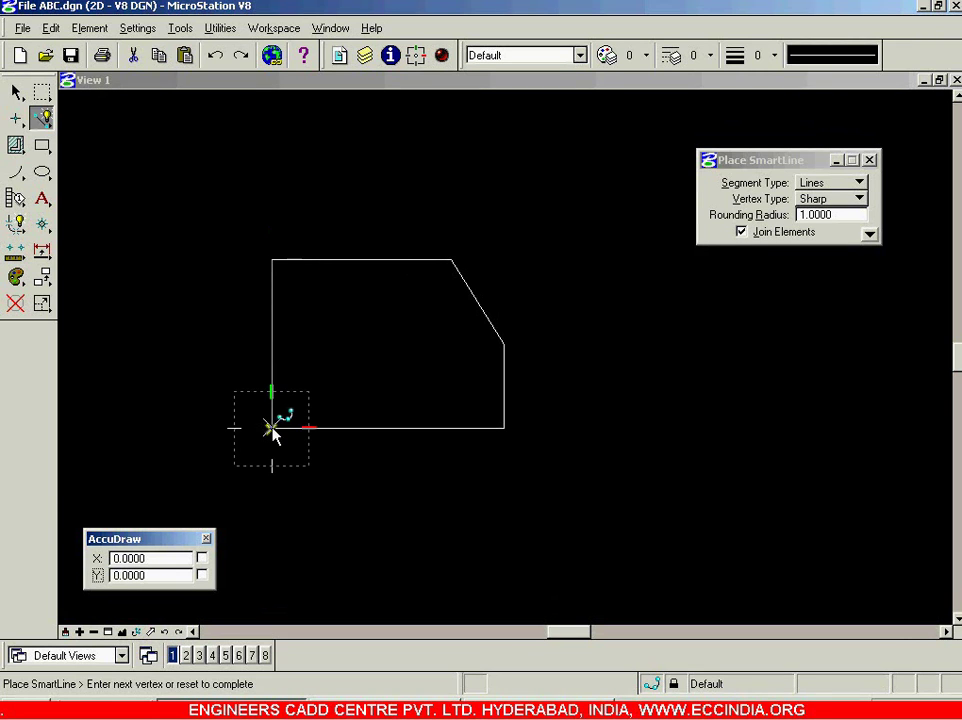
Step: End the plate outline's SmartLine and consult the hole dimensions in the workbook drawing in Acrobat Reader
{"action": "right_click", "coordinate": [270, 395]}
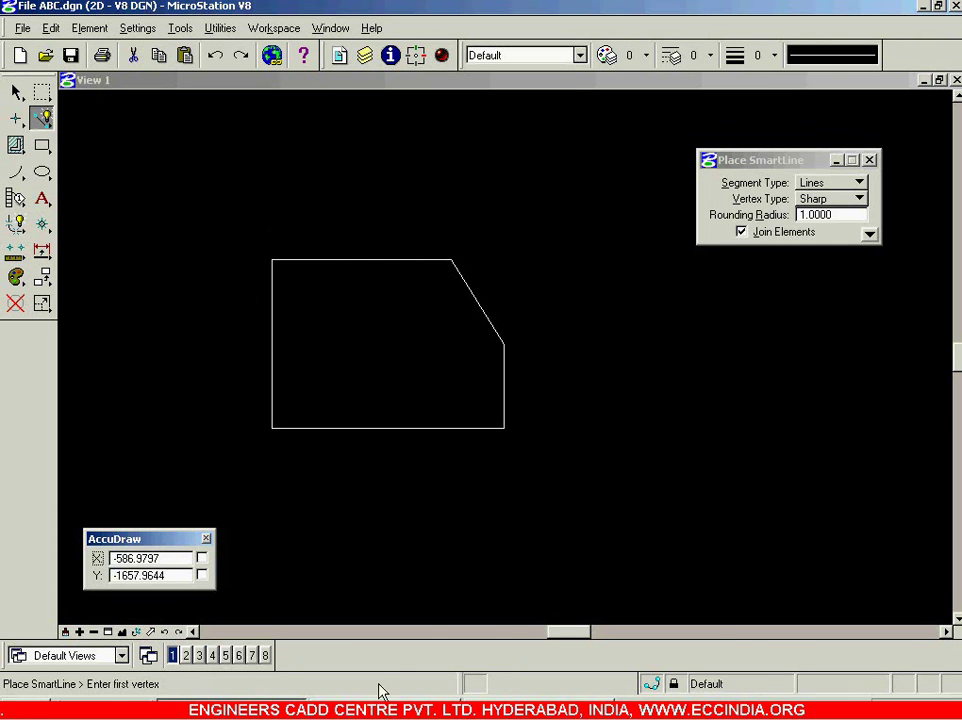
{"action": "key", "text": "alt+Tab"}
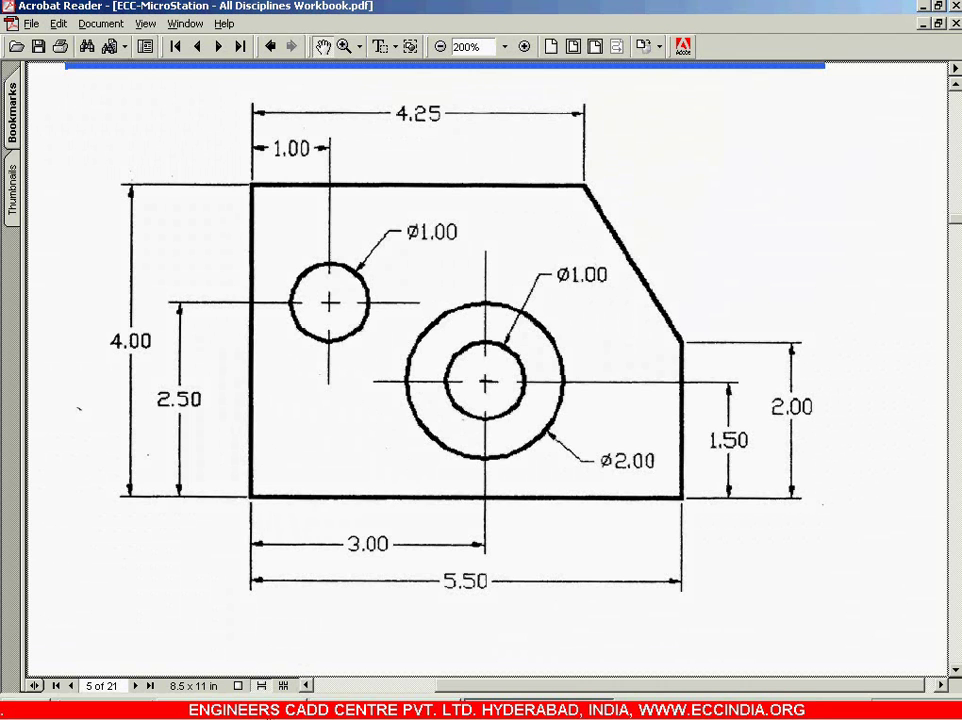
{"action": "key", "text": "alt+Tab"}
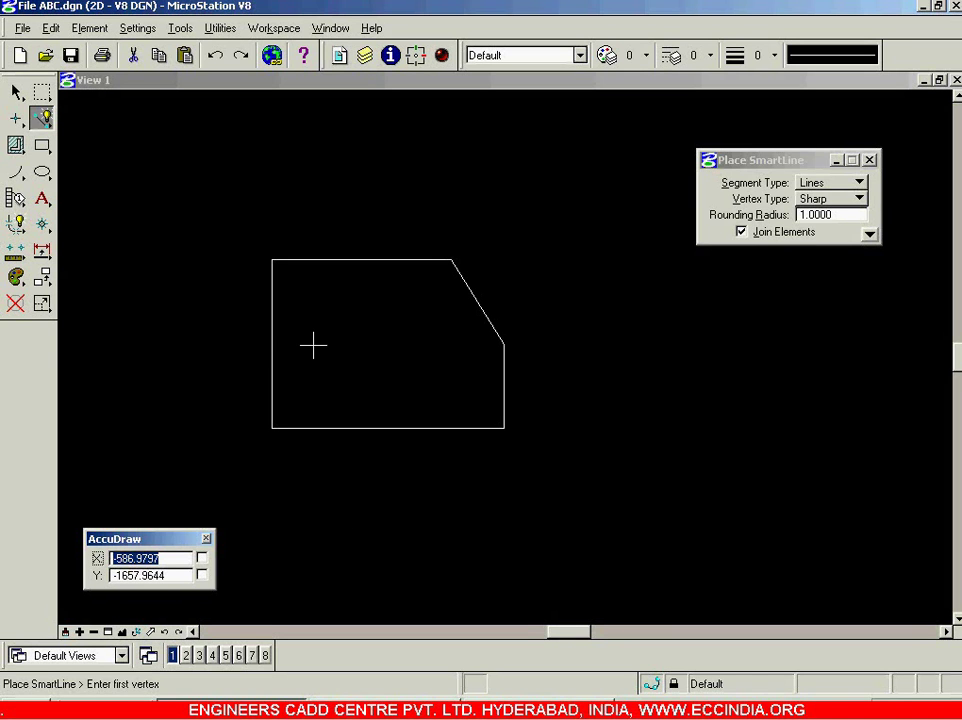
Step: Detach the Ellipses toolbox as a floating palette above the plate and start Place Circle
{"action": "left_click", "coordinate": [42, 173]}
{"action": "left_click_drag", "start_coordinate": [42, 173], "coordinate": [272, 100]}
{"action": "left_click", "coordinate": [270, 133]}
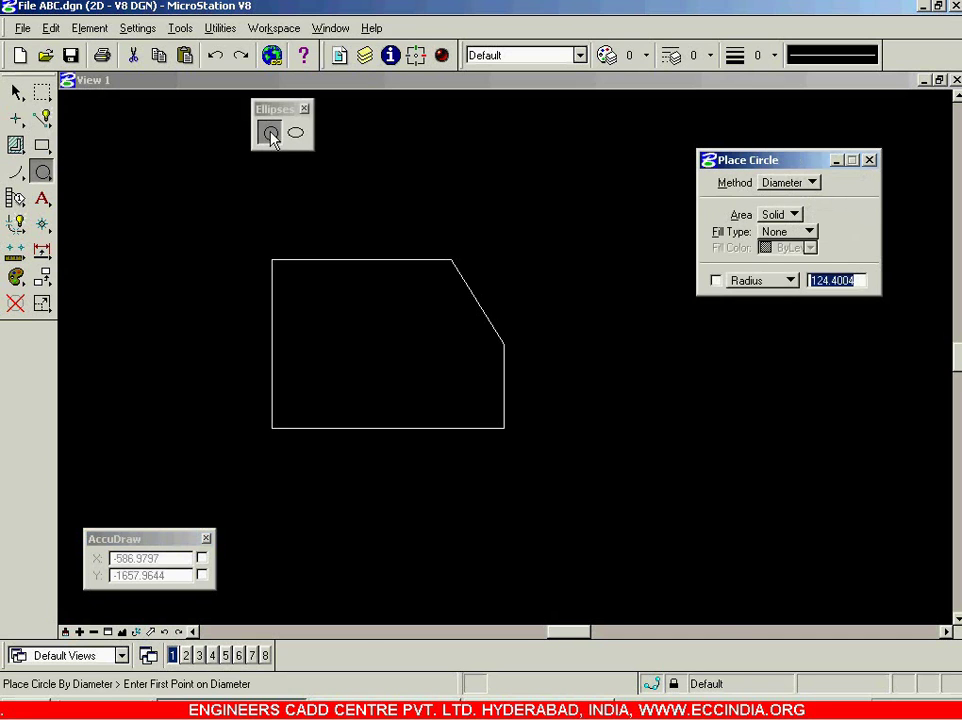
Step: Check the first hole's size in the workbook, switch the circle size to Diameter and lock it at 1
{"action": "key", "text": "alt+Tab"}
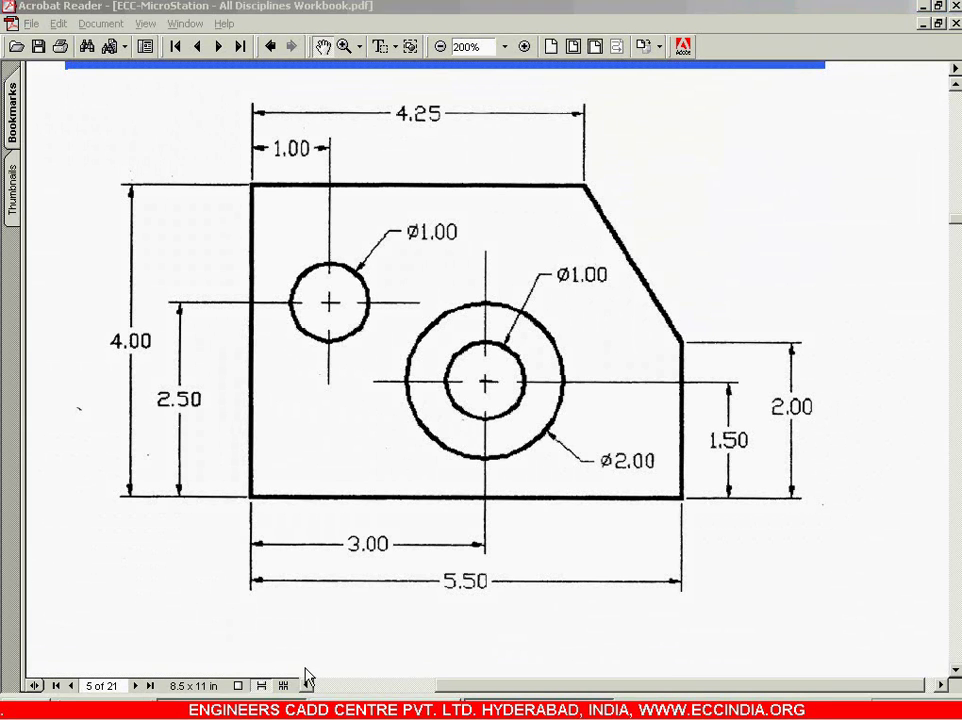
{"action": "key", "text": "alt+Tab"}
{"action": "left_click", "coordinate": [792, 281]}
{"action": "left_click", "coordinate": [786, 264]}
{"action": "left_click", "coordinate": [864, 284]}
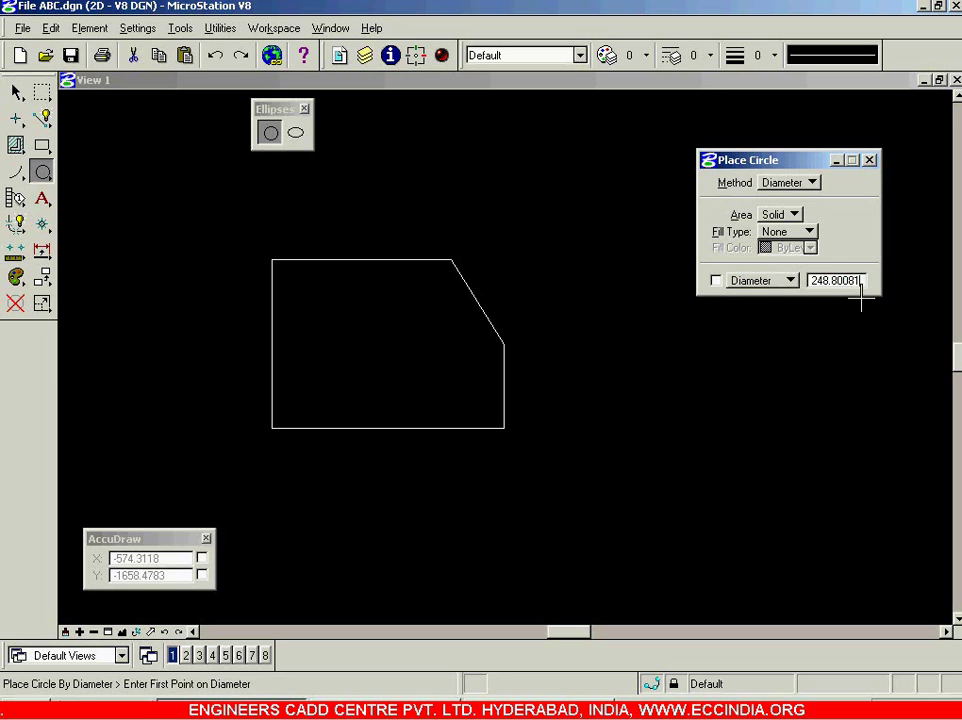
{"action": "key", "text": "Return"}
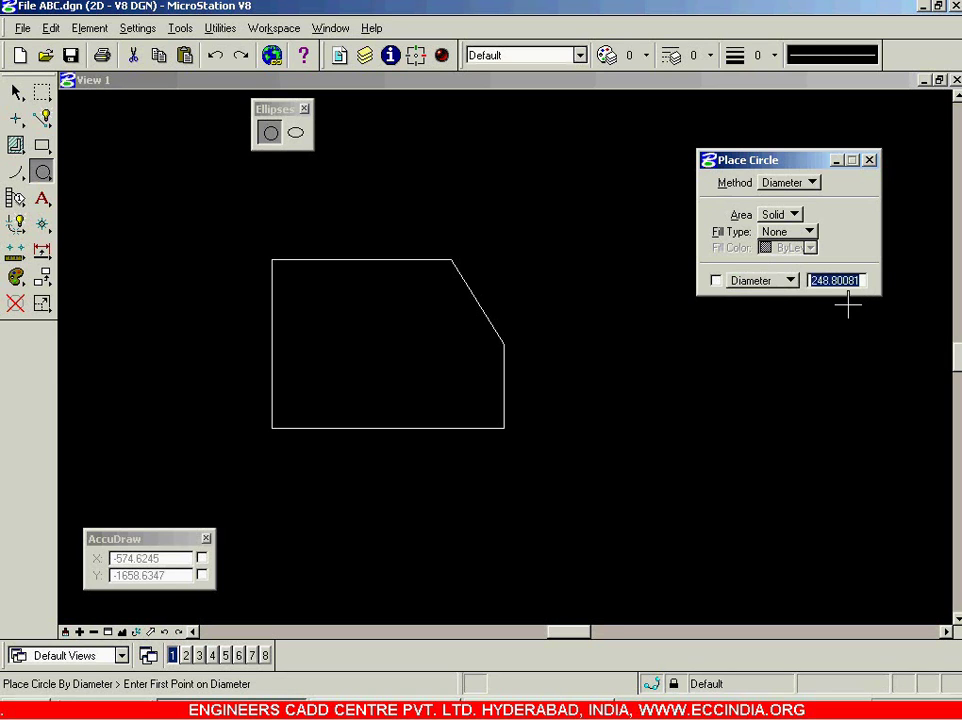
{"action": "type", "text": "1"}
{"action": "key", "text": "Tab"}
{"action": "left_click", "coordinate": [716, 281]}
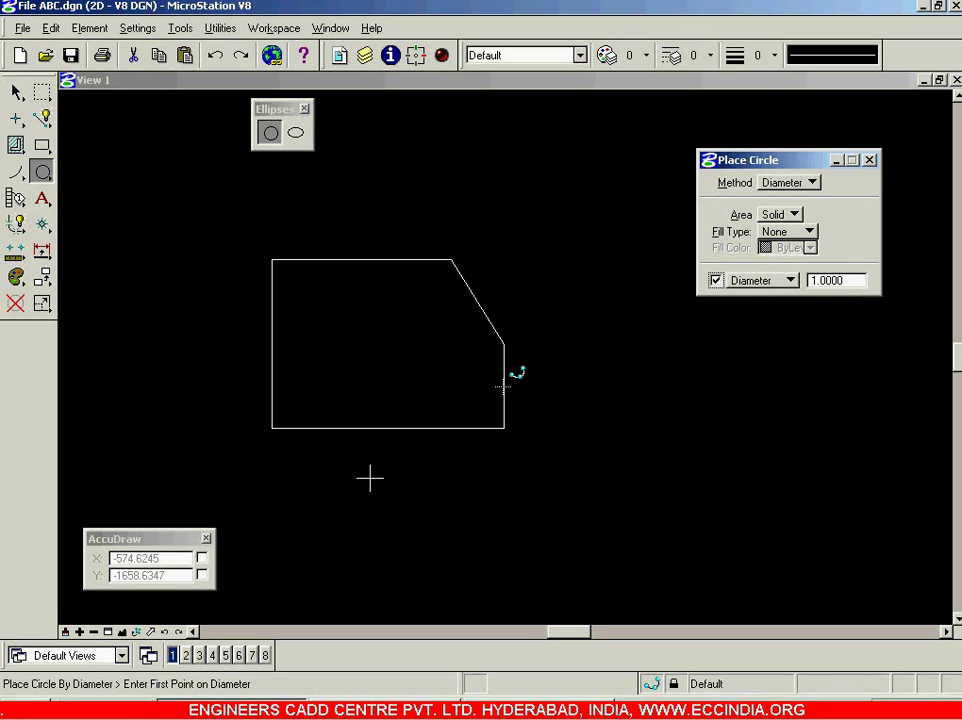
{"action": "left_click", "coordinate": [158, 540]}
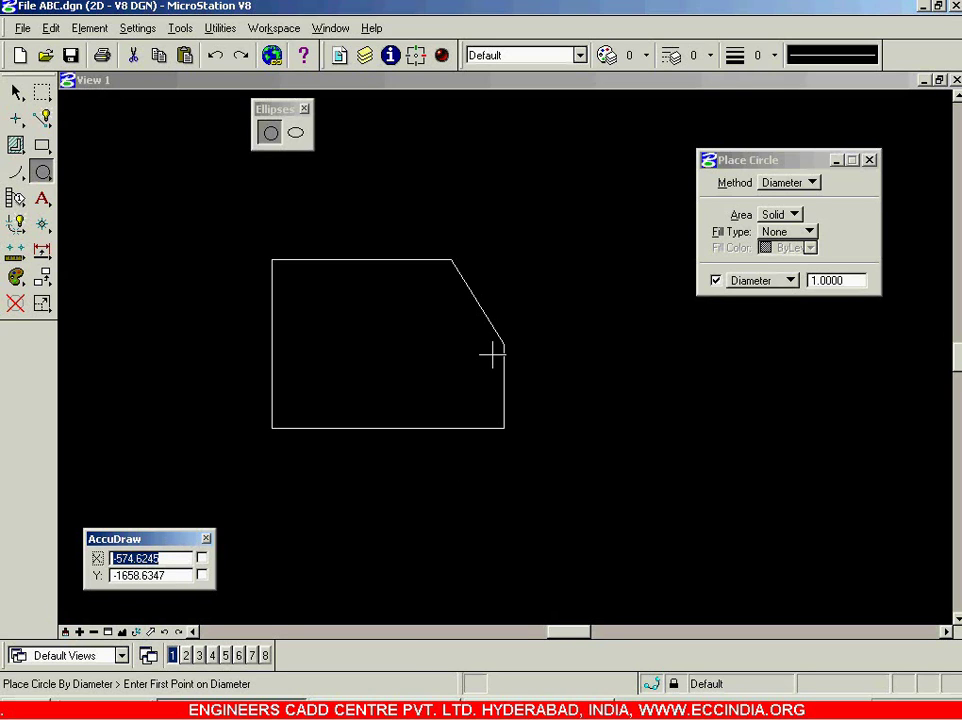
{"action": "left_click", "coordinate": [638, 287]}
{"action": "right_click", "coordinate": [650, 345]}
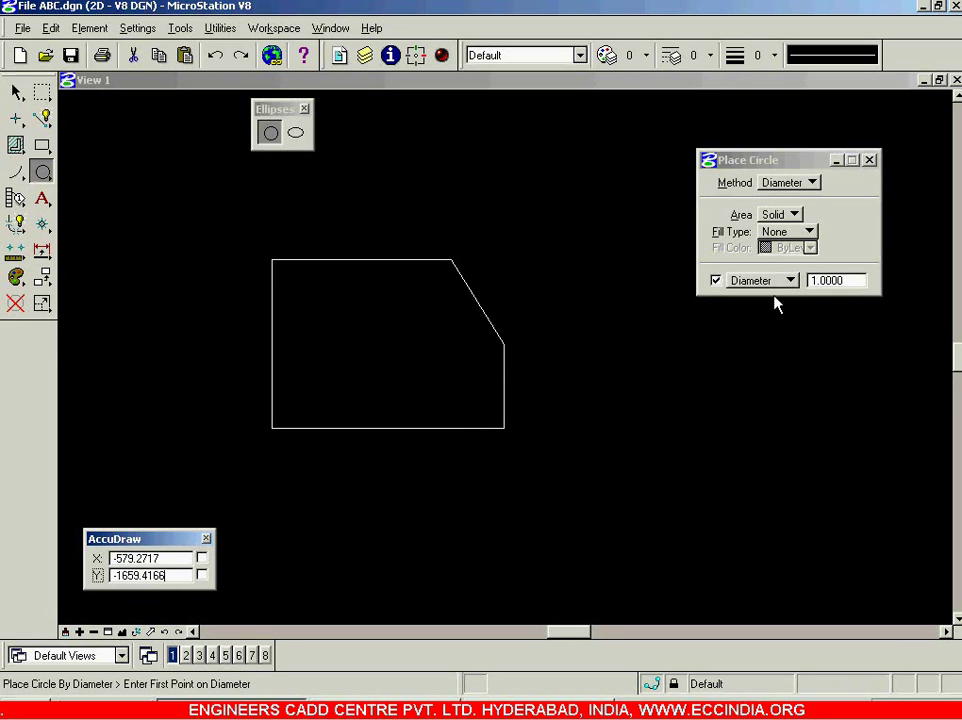
Step: Change the circle placement method to Center with the diameter locked, and check the first hole's position in the workbook
{"action": "left_click", "coordinate": [812, 183]}
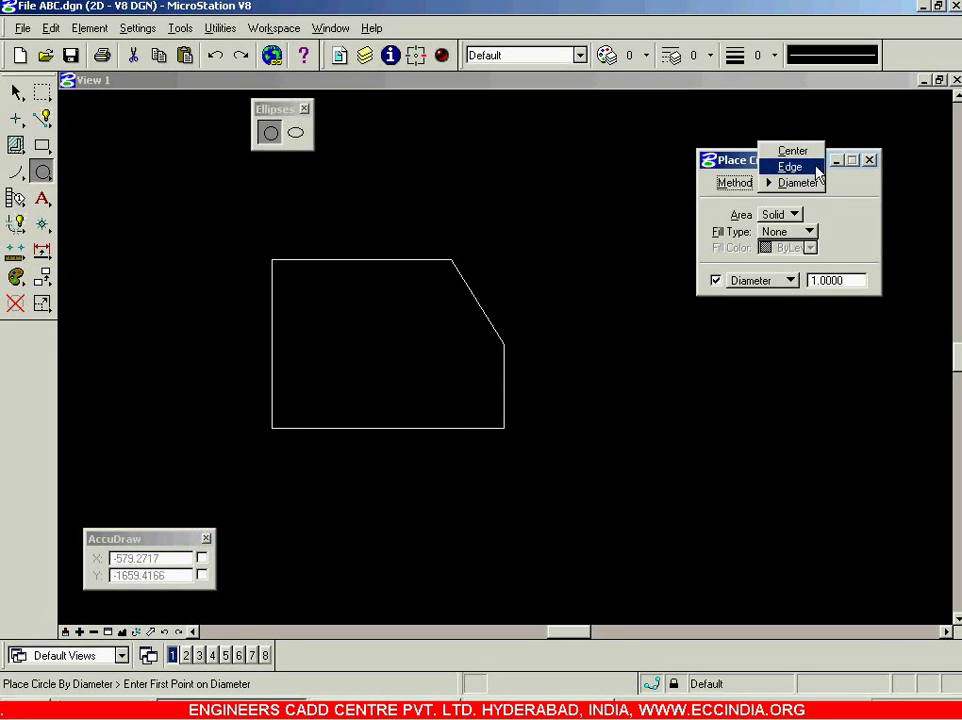
{"action": "left_click", "coordinate": [792, 151]}
{"action": "left_click", "coordinate": [716, 280]}
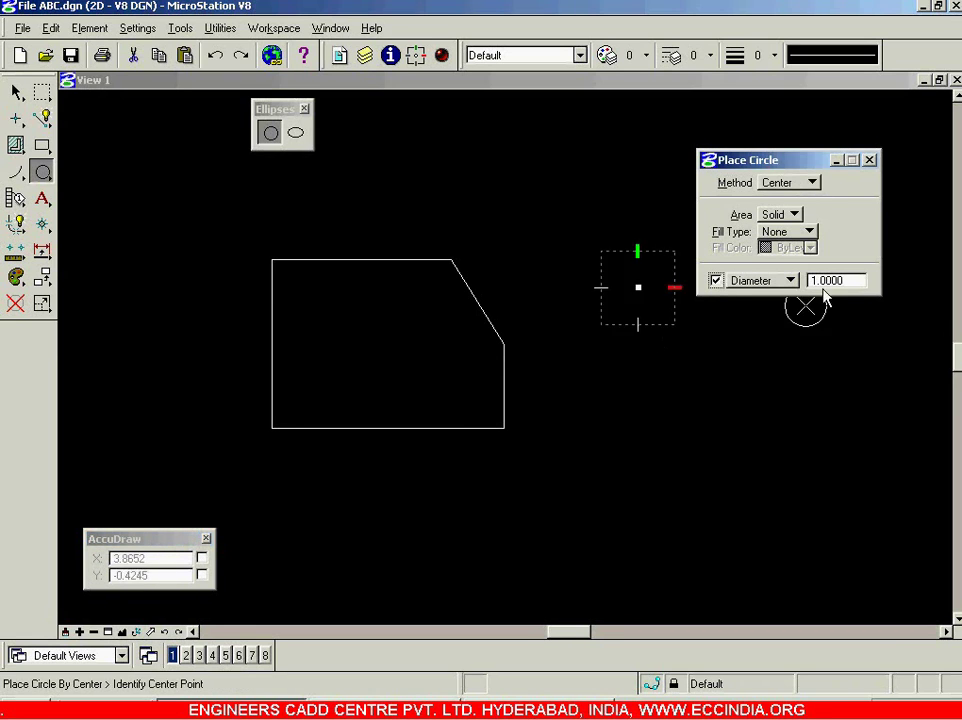
{"action": "left_click", "coordinate": [845, 279]}
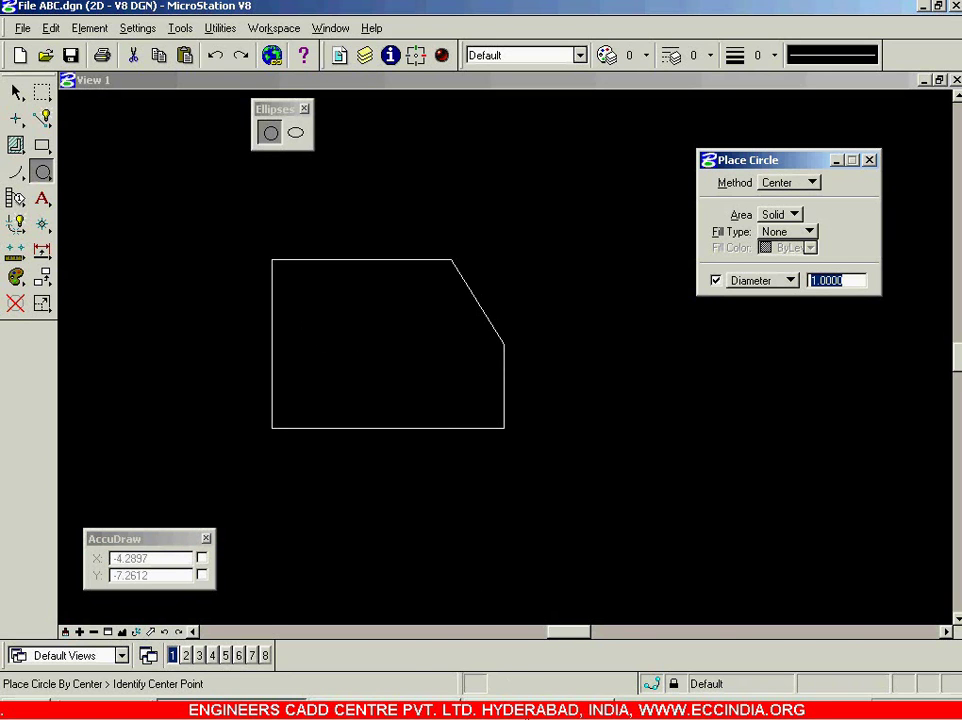
{"action": "key", "text": "alt+Tab"}
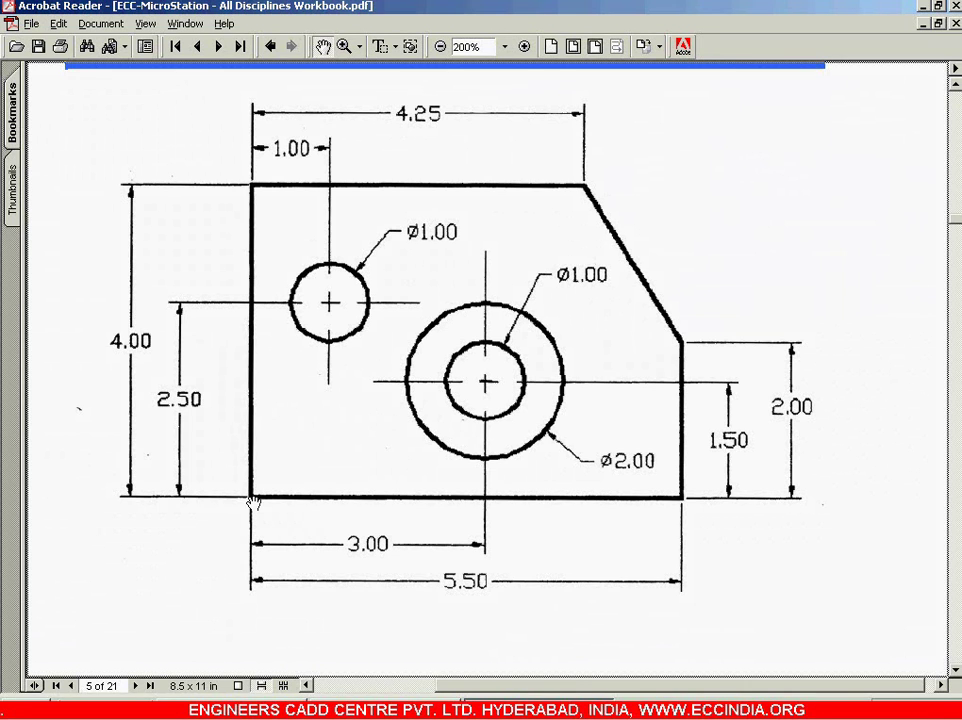
{"action": "key", "text": "alt+Tab"}
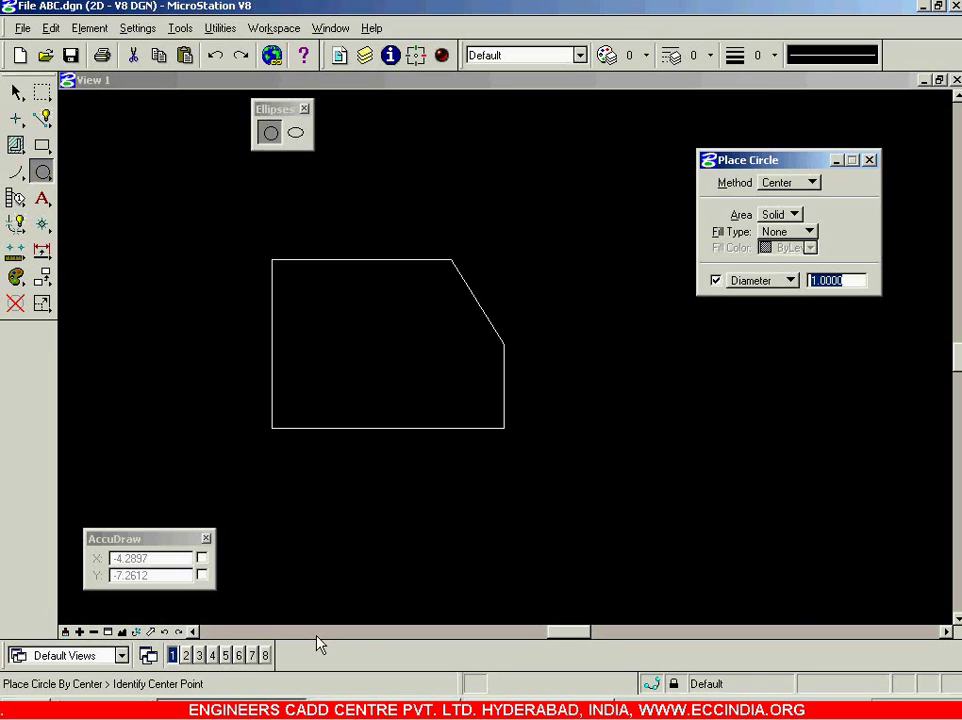
{"action": "key", "text": "Escape"}
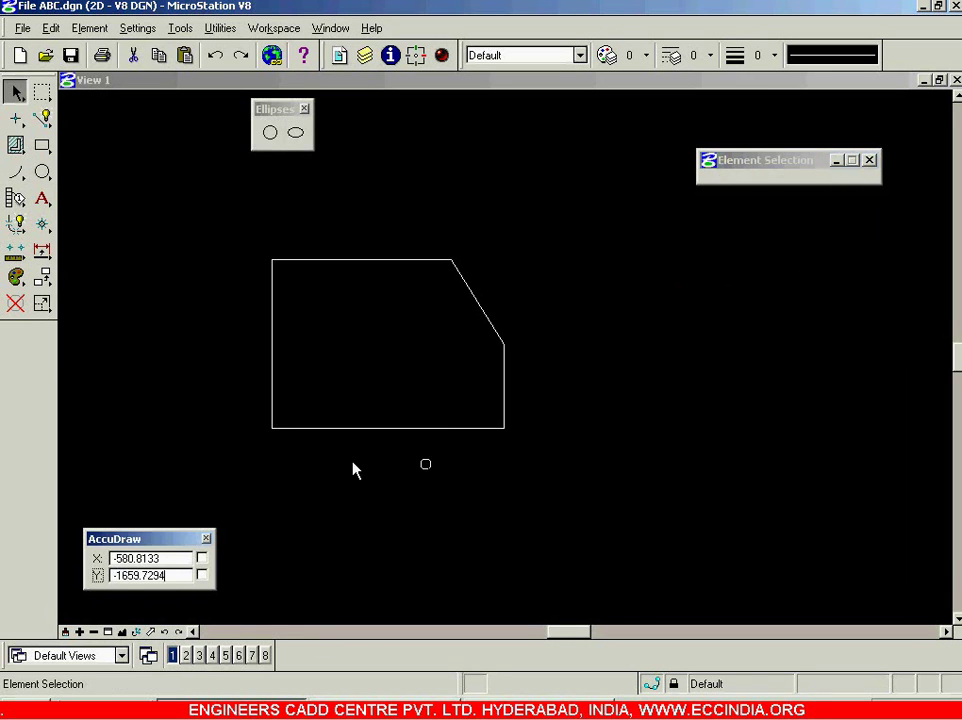
Step: Draw a construction SmartLine from the plate's lower-left corner to an offset of X 1 and Y 2.5
{"action": "left_click", "coordinate": [42, 118]}
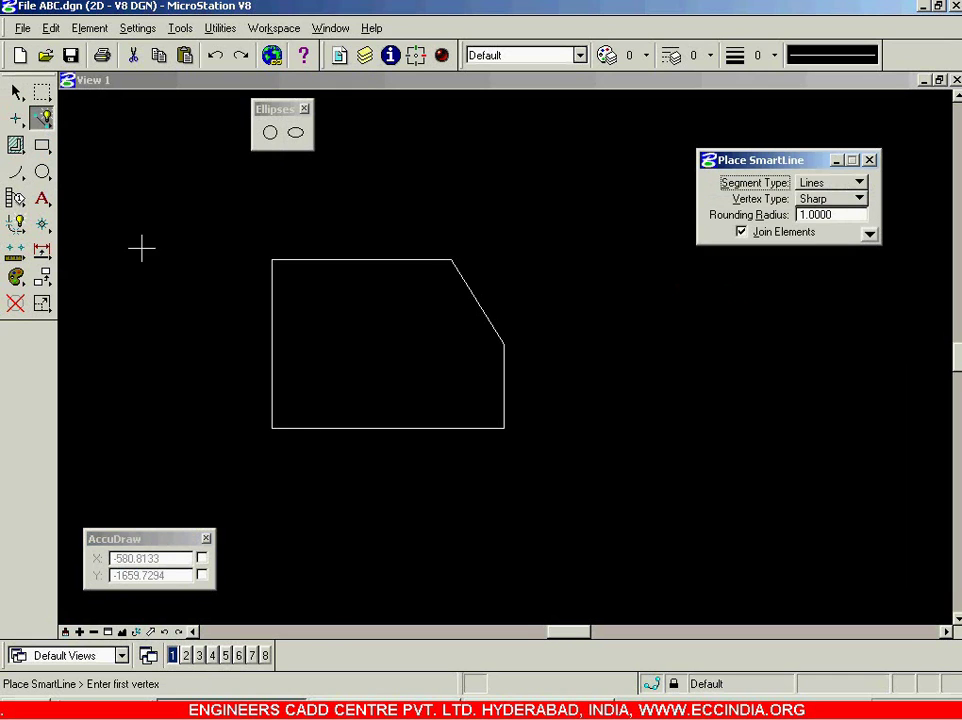
{"action": "left_click", "coordinate": [271, 428]}
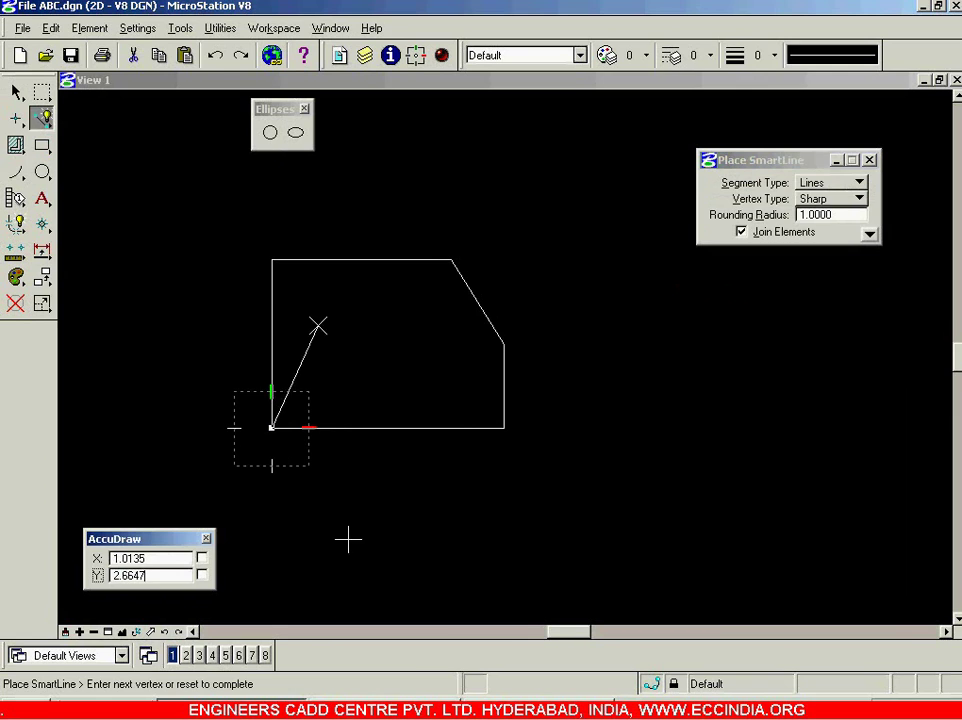
{"action": "key", "text": "alt+Tab"}
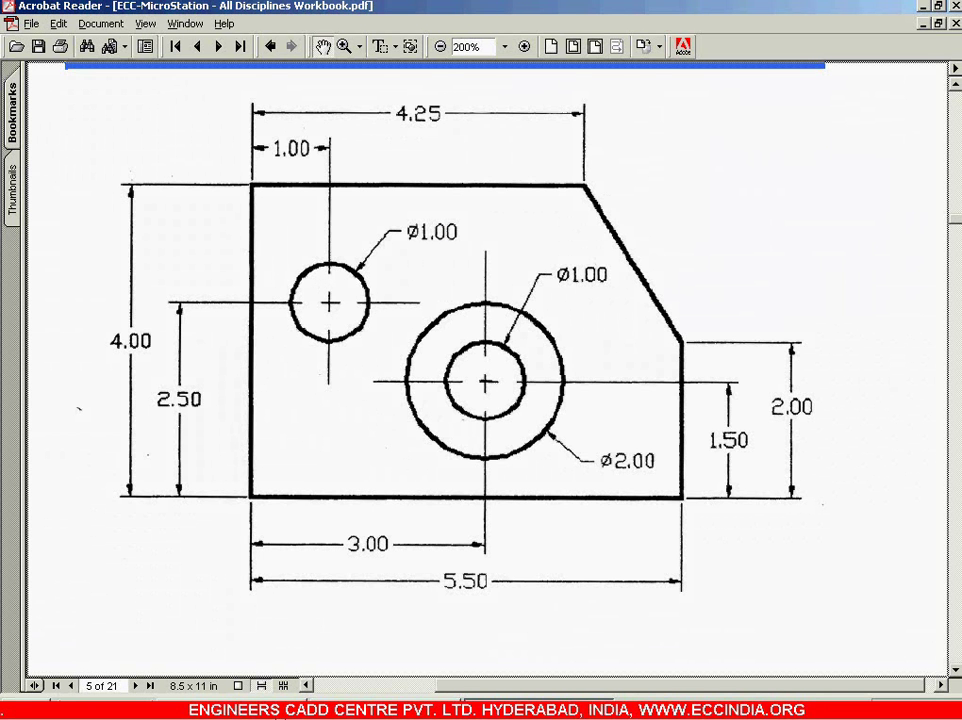
{"action": "key", "text": "alt+Tab"}
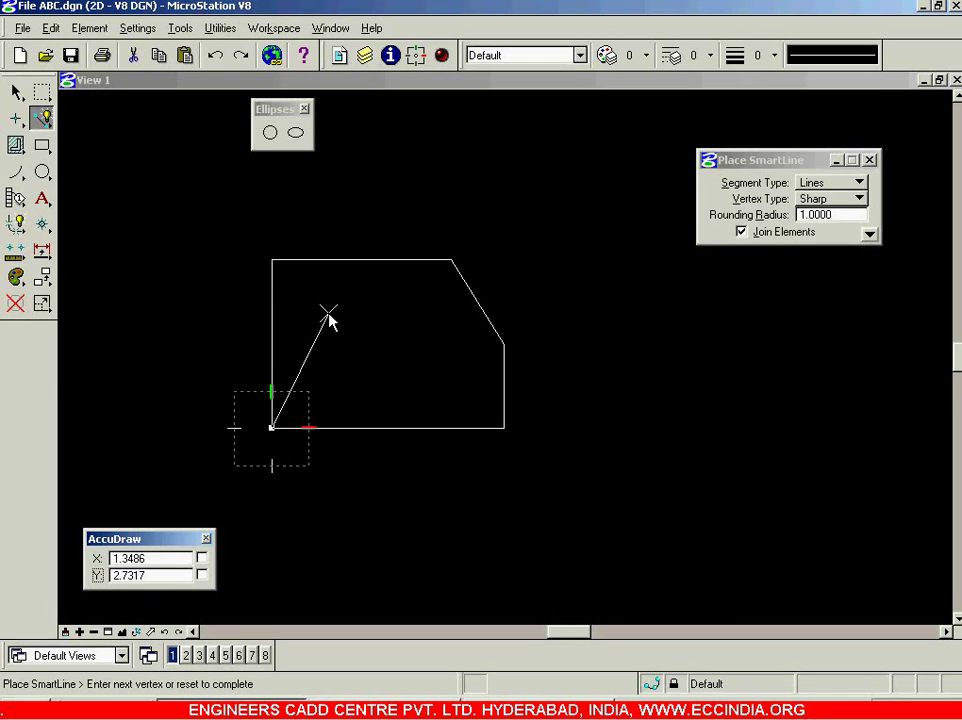
{"action": "key", "text": "Tab"}
{"action": "type", "text": "1"}
{"action": "key", "text": "Tab"}
{"action": "type", "text": "2.5000"}
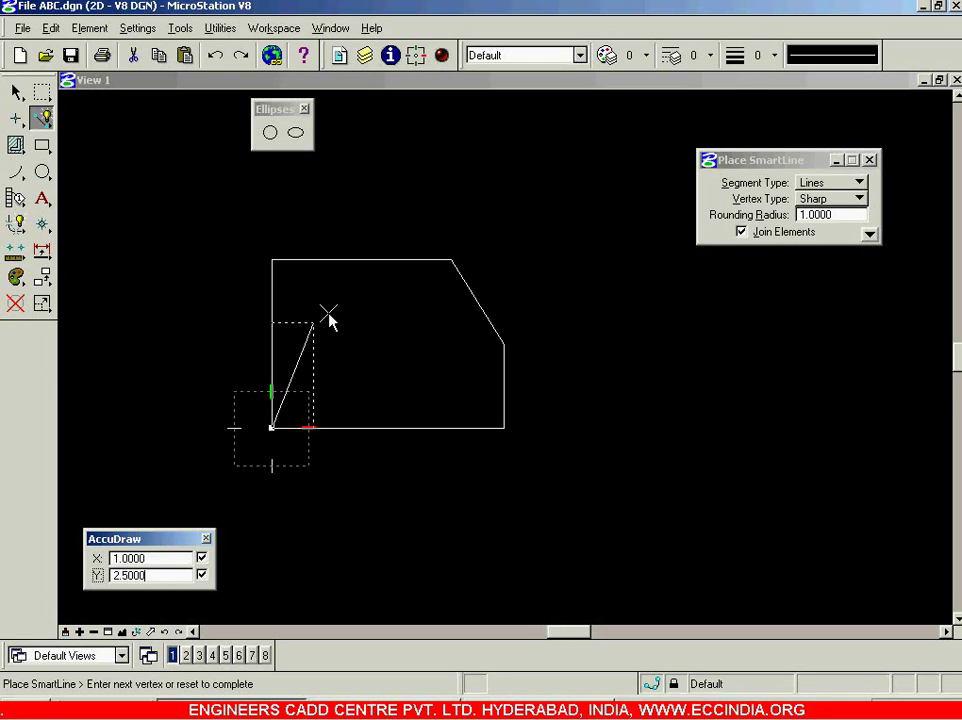
{"action": "left_click", "coordinate": [330, 320]}
{"action": "right_click", "coordinate": [339, 318]}
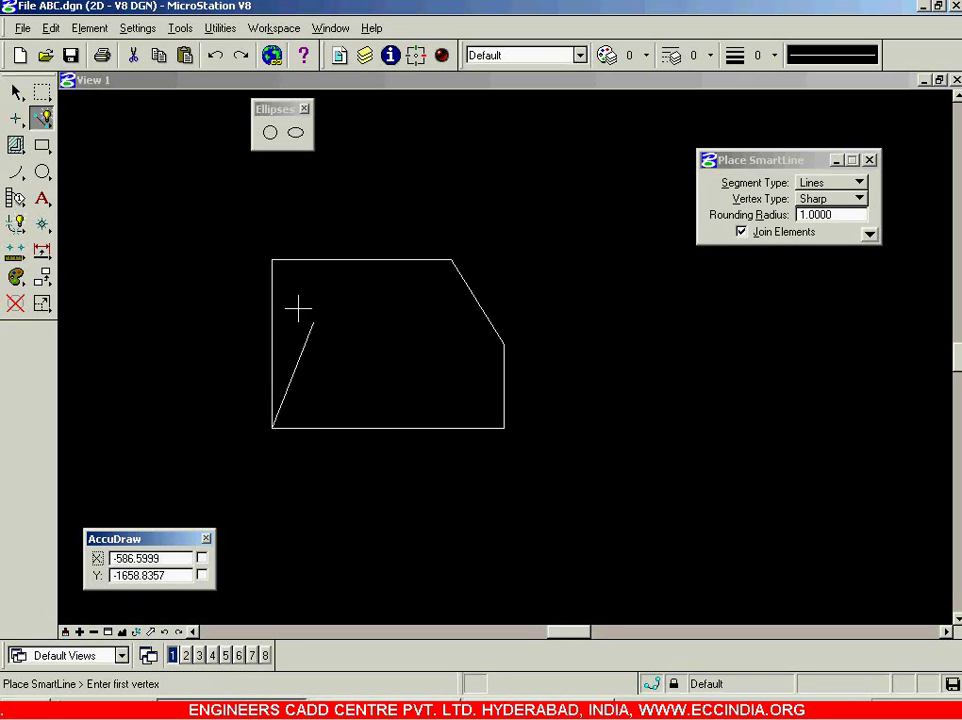
Step: Place the circle of diameter 1 centred on the construction line's upper end
{"action": "left_click", "coordinate": [270, 142]}
{"action": "left_click", "coordinate": [270, 143]}
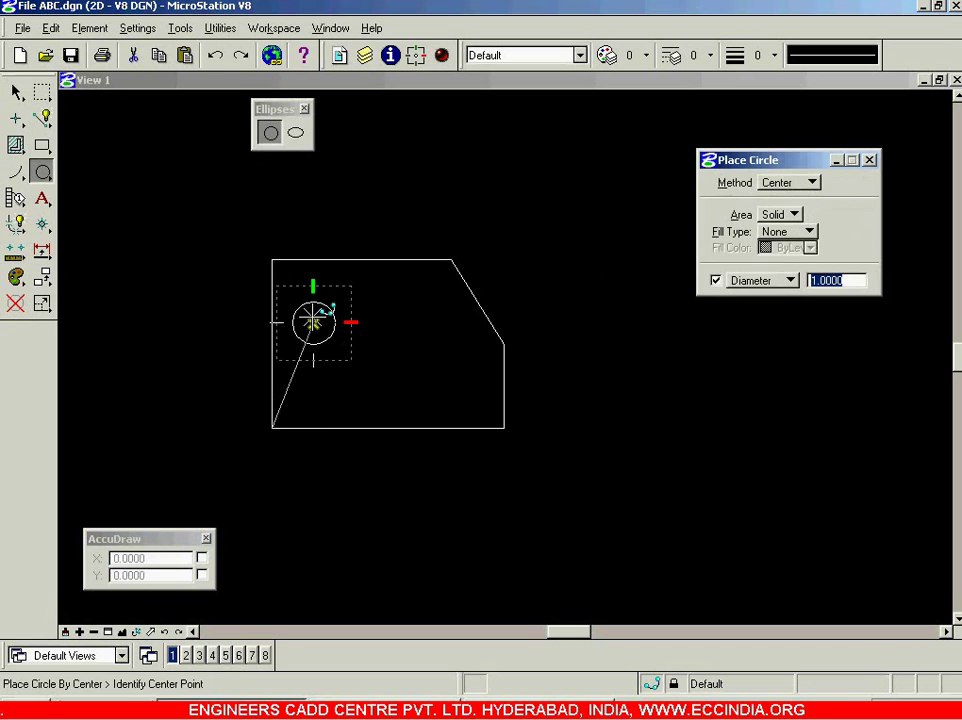
{"action": "left_click", "coordinate": [313, 321]}
{"action": "key", "text": "Escape"}
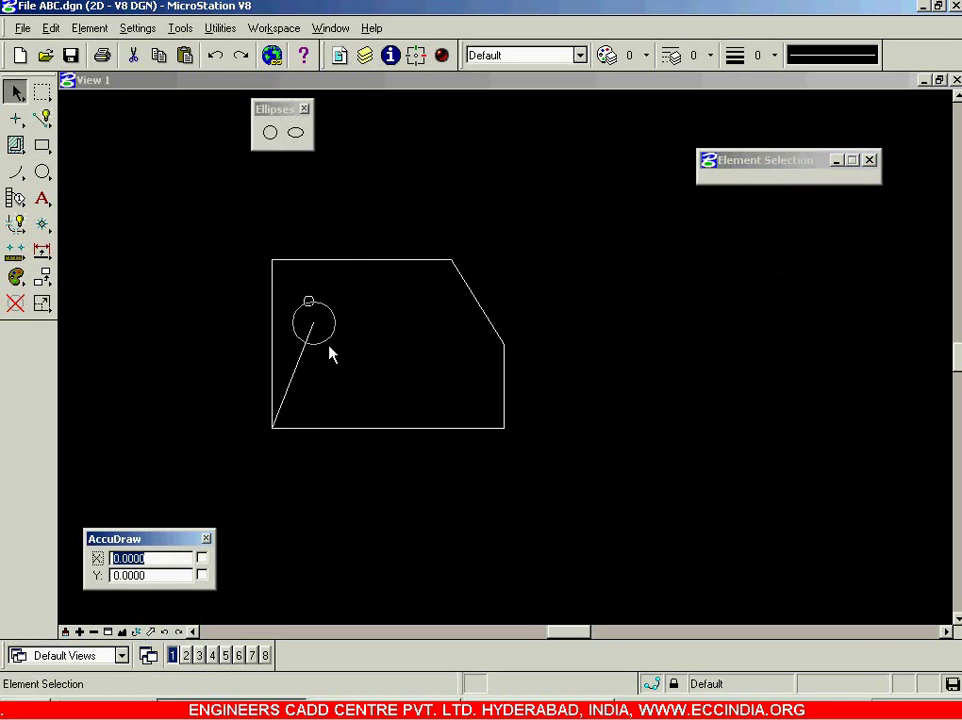
Step: Check the concentric circles' position in the workbook and set the AccuDraw origin at the plate's lower-left corner with a released SmartLine point
{"action": "key", "text": "alt+Tab"}
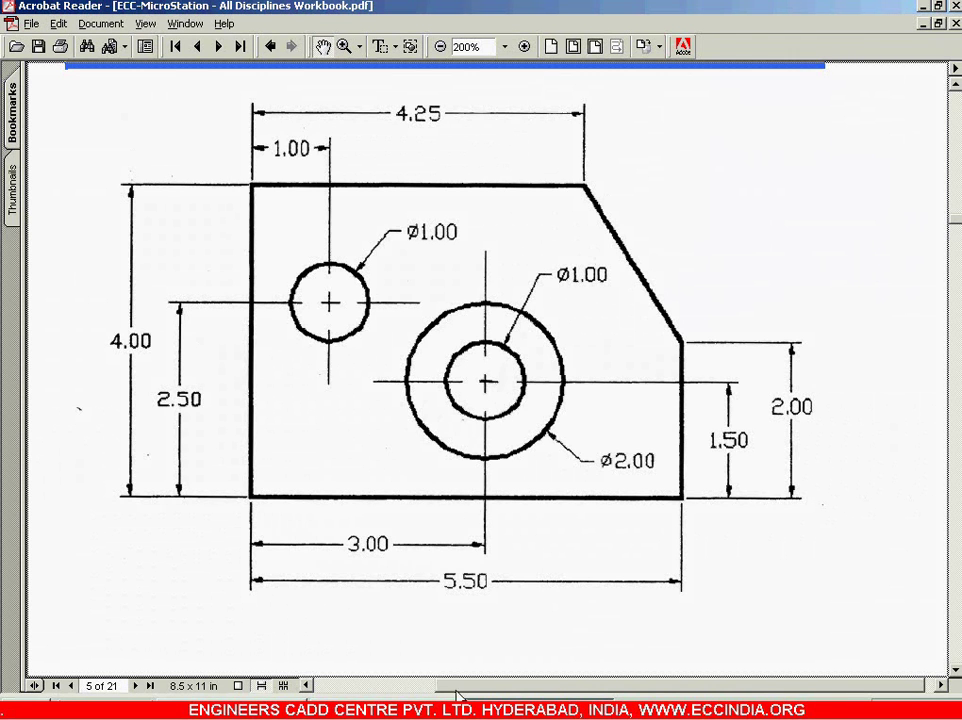
{"action": "key", "text": "alt+Tab"}
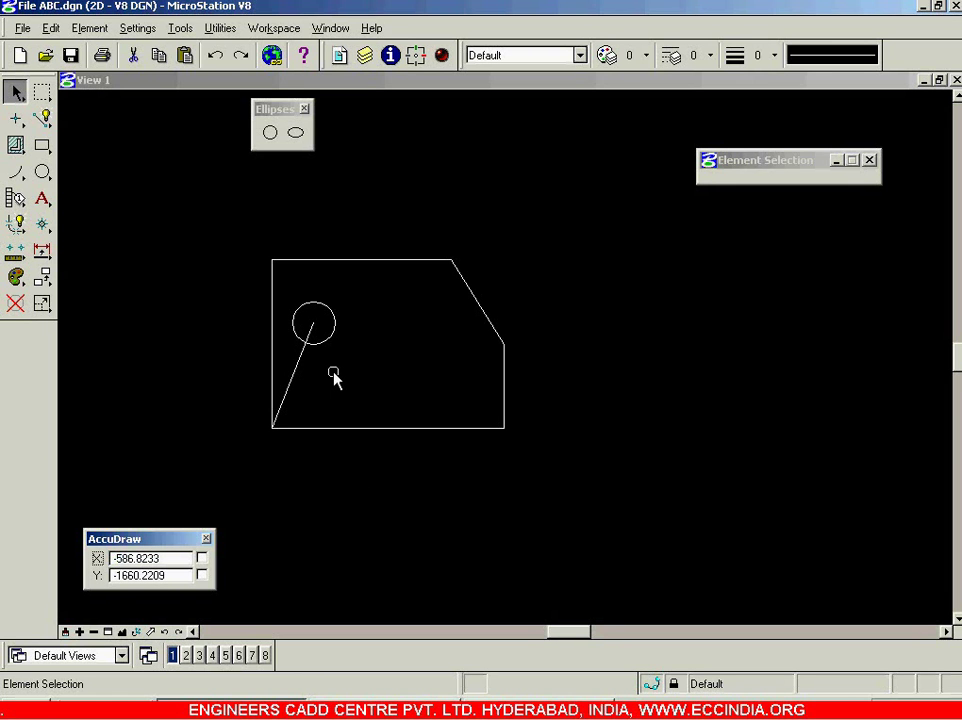
{"action": "left_click", "coordinate": [42, 118]}
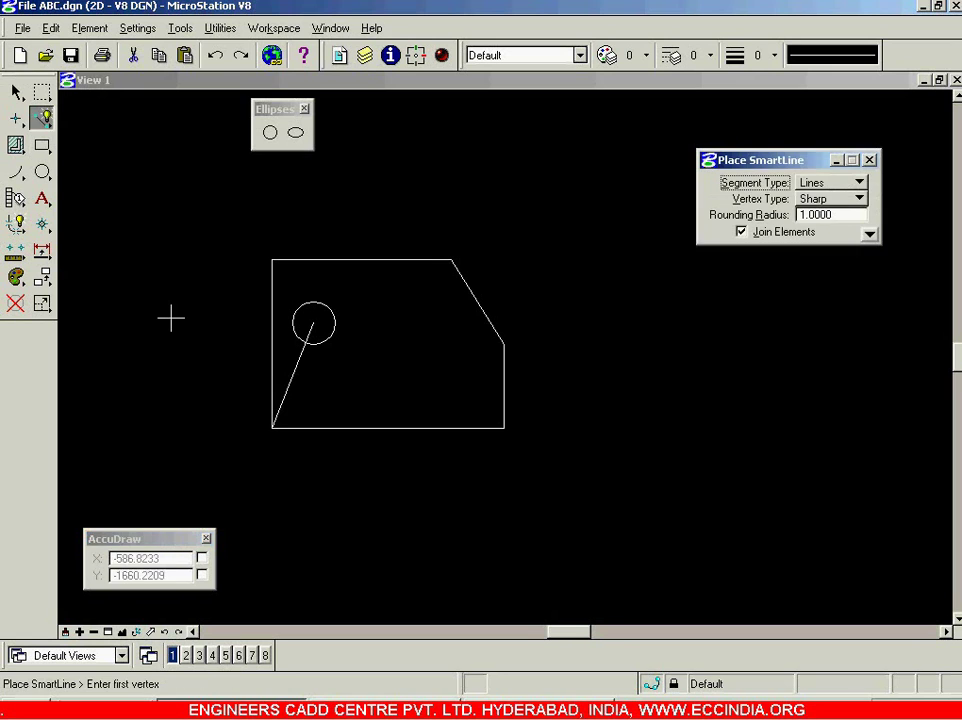
{"action": "left_click", "coordinate": [271, 427]}
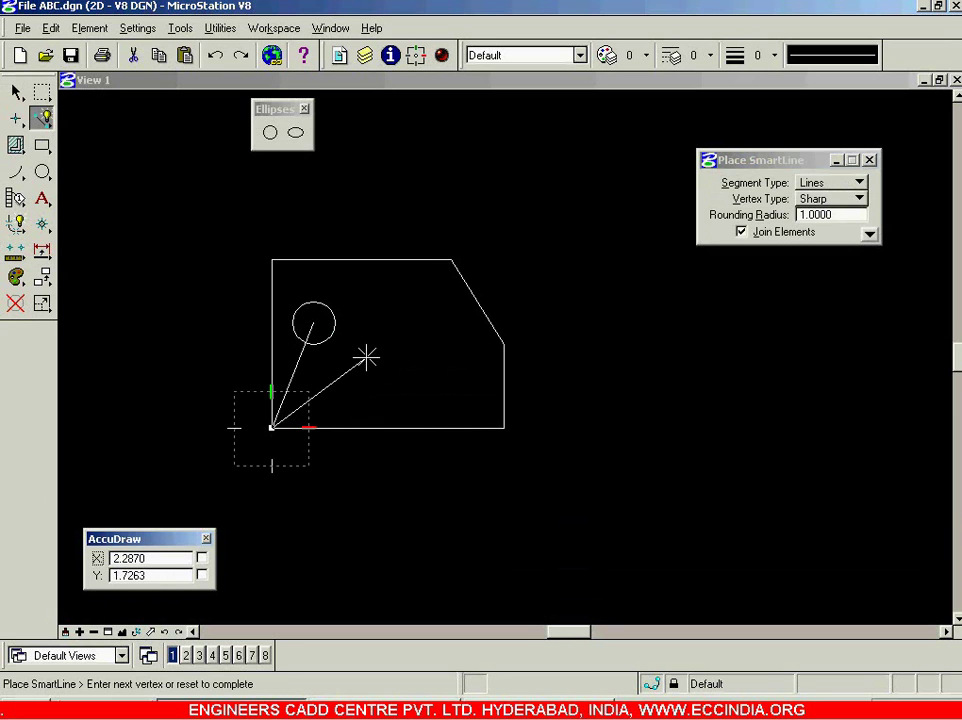
{"action": "right_click", "coordinate": [318, 459]}
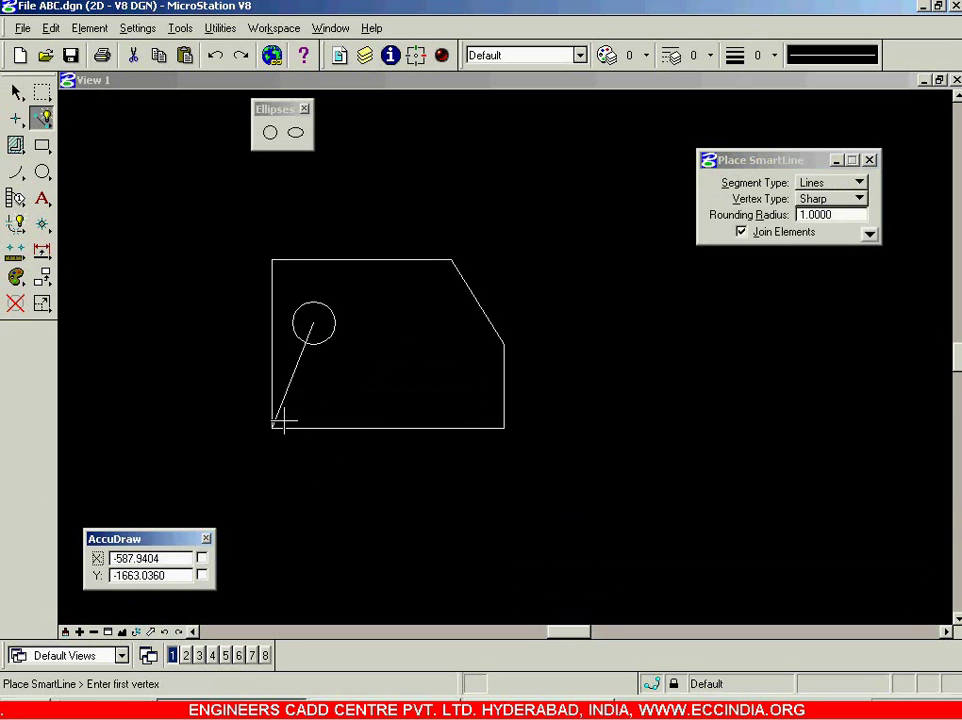
Step: Start placing a circle by centre with diameter 1 and check the inner concentric circle's diameter and centre position in the workbook
{"action": "left_click", "coordinate": [270, 133]}
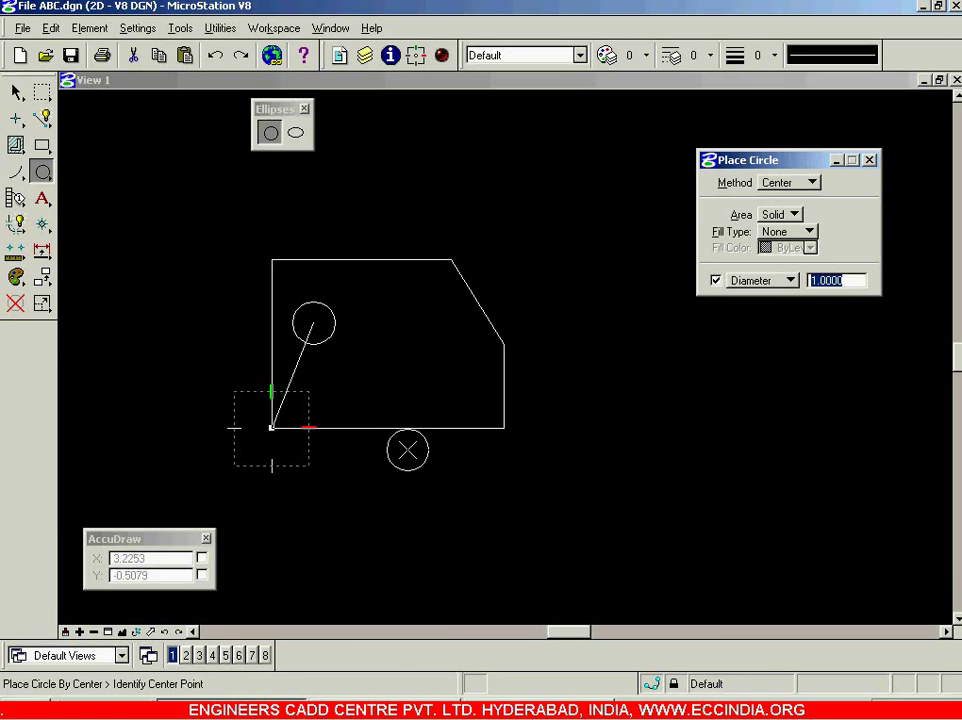
{"action": "key", "text": "alt+Tab"}
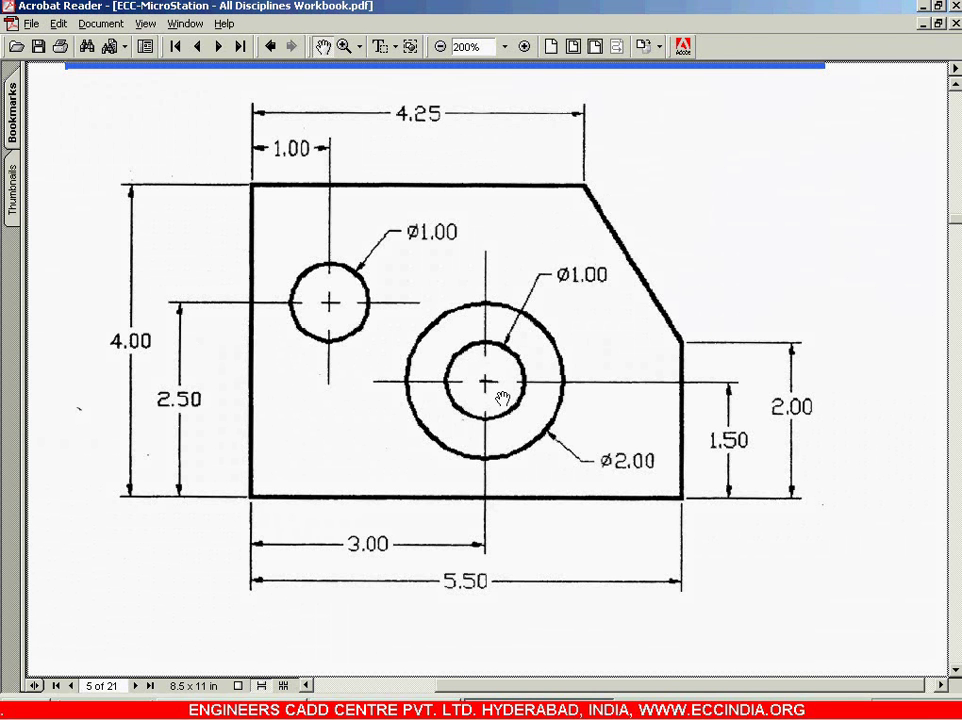
{"action": "key", "text": "alt+Tab"}
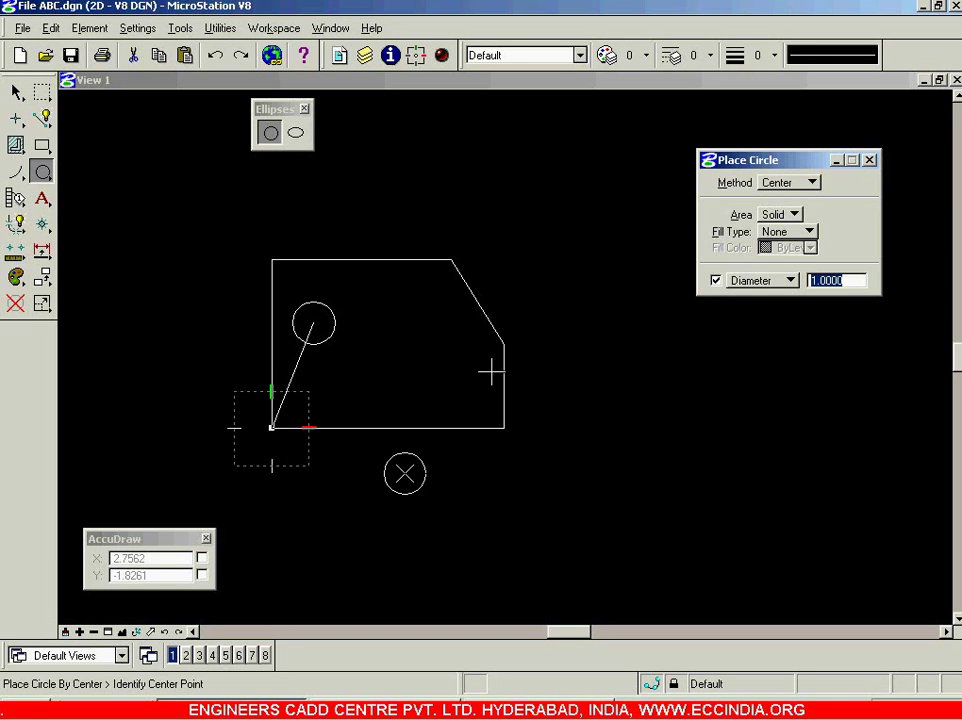
{"action": "left_click", "coordinate": [815, 281]}
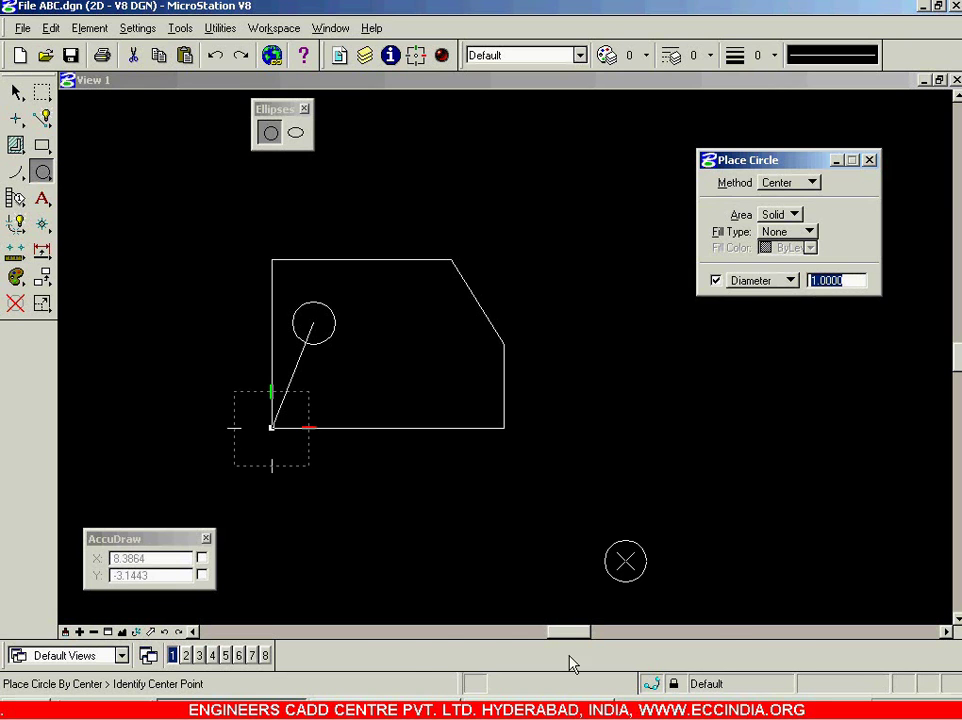
{"action": "key", "text": "alt+Tab"}
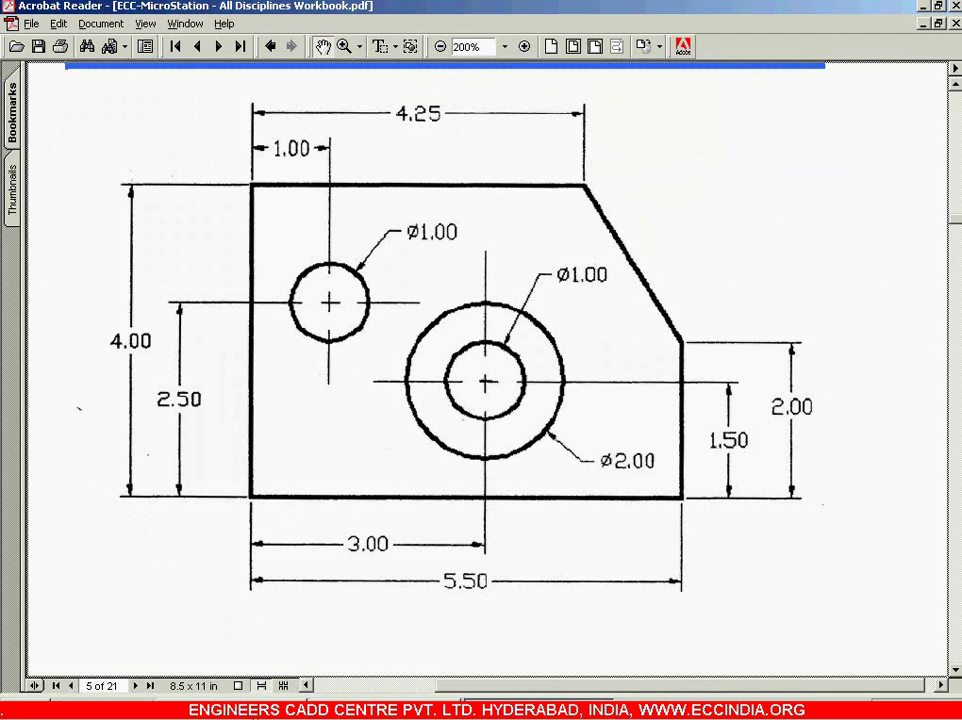
{"action": "key", "text": "alt+Tab"}
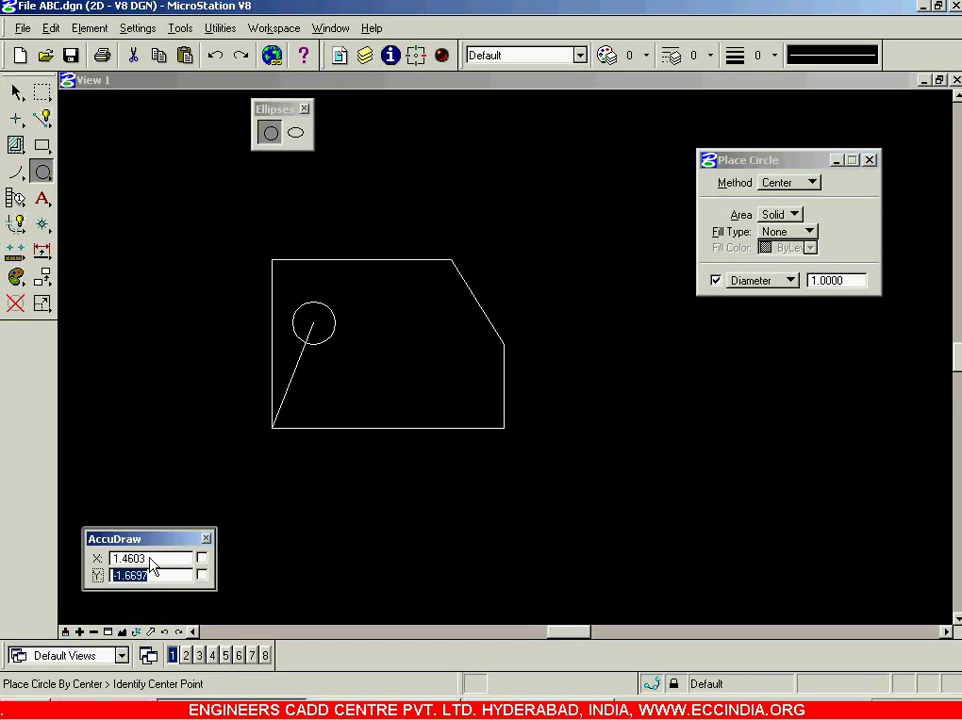
Step: Place the circle of diameter 1 centred at an offset of X 3 and Y 1.5 from the plate's lower-left corner
{"action": "left_click", "coordinate": [156, 559]}
{"action": "type", "text": "3"}
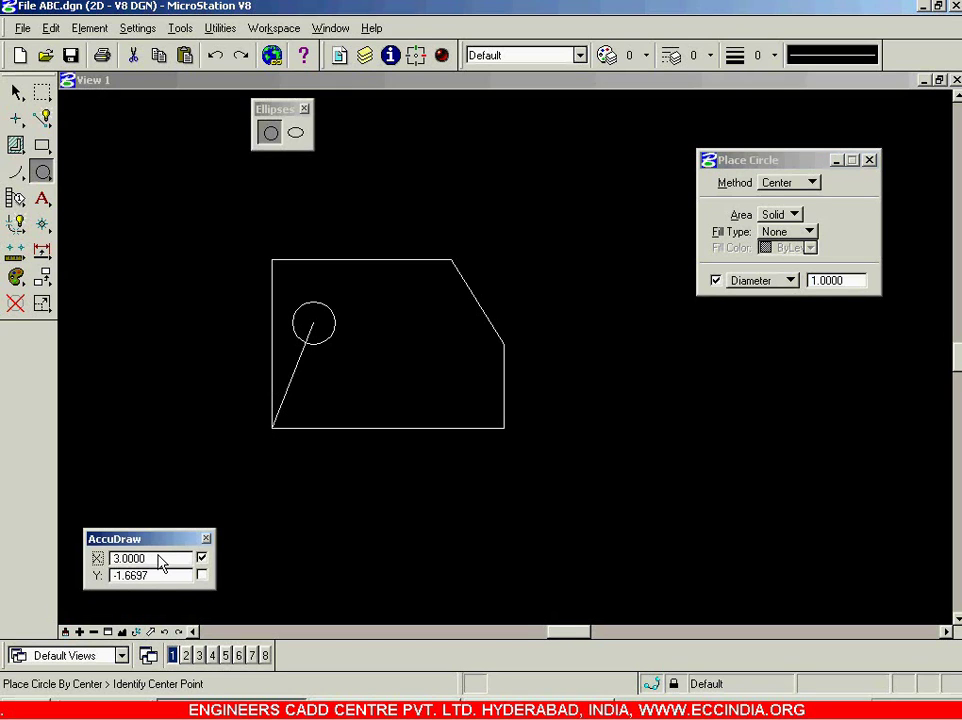
{"action": "key", "text": "Tab"}
{"action": "type", "text": "1"}
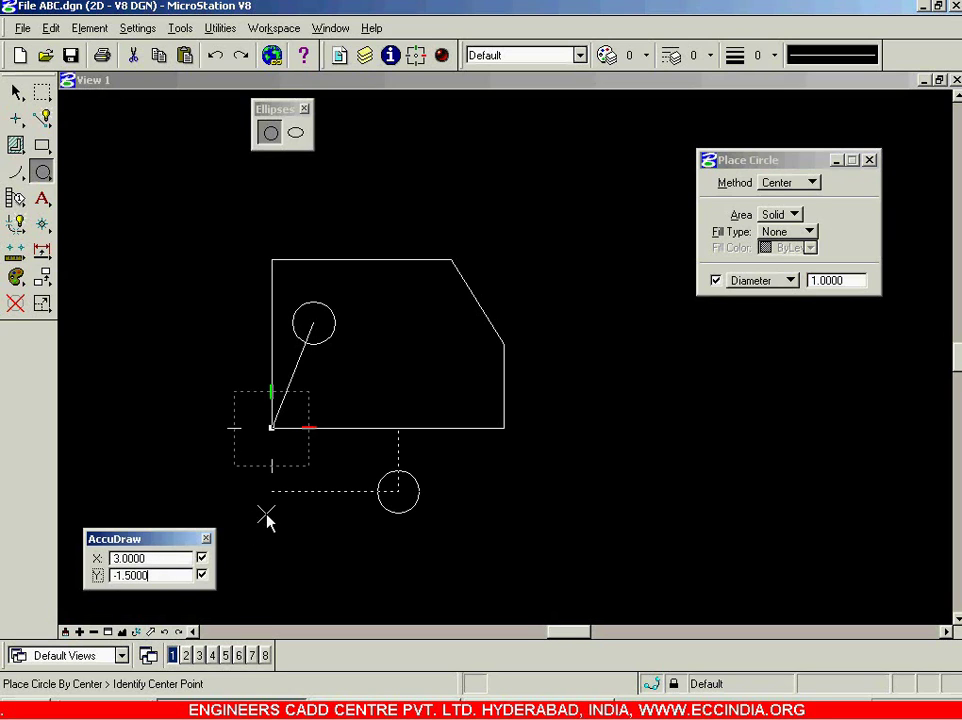
{"action": "left_click_drag", "start_coordinate": [180, 537], "coordinate": [523, 192]}
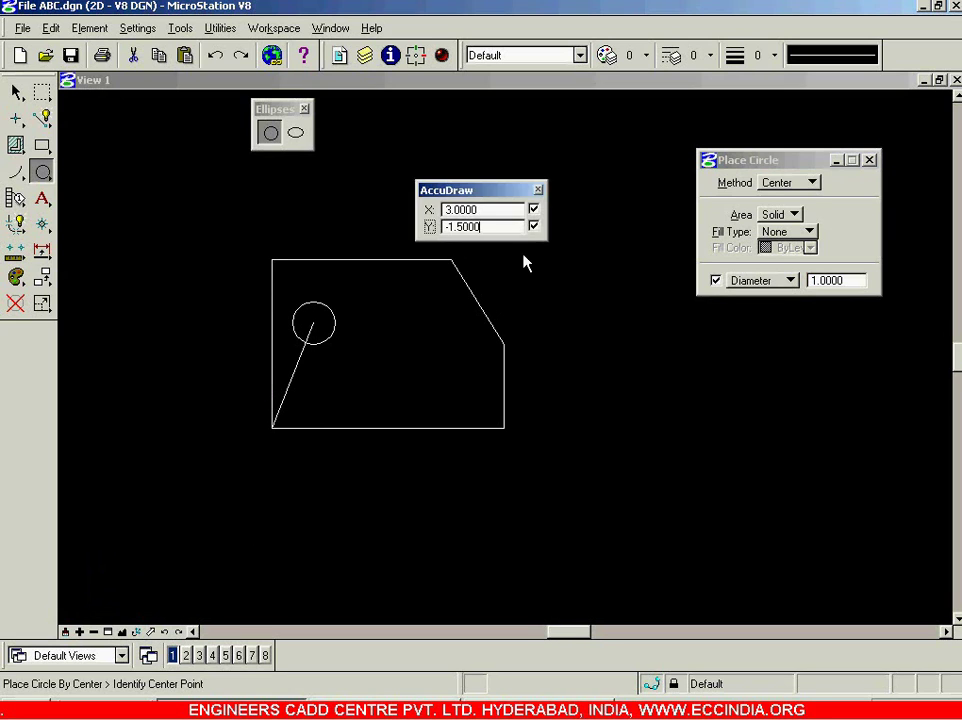
{"action": "left_click", "coordinate": [533, 226]}
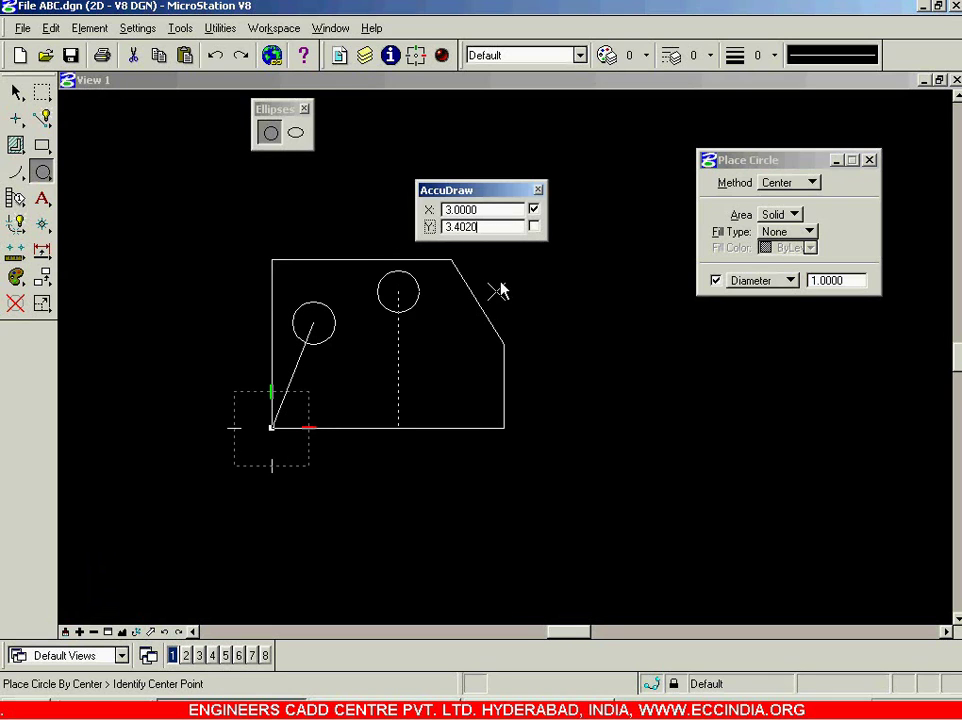
{"action": "type", "text": "1.5000"}
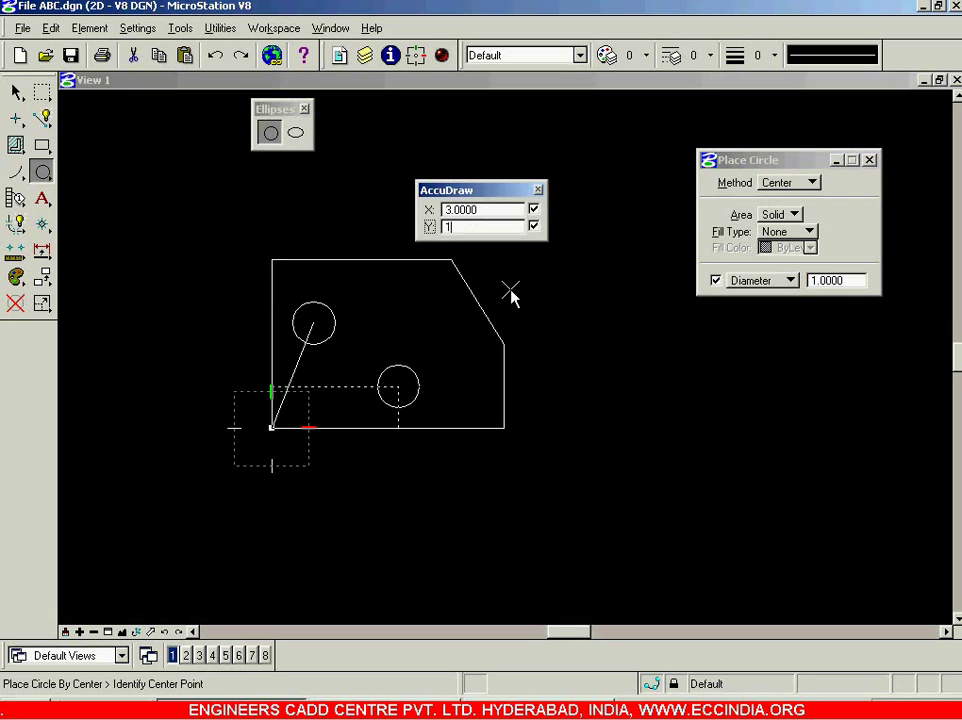
{"action": "left_click", "coordinate": [510, 295]}
{"action": "key", "text": "Escape"}
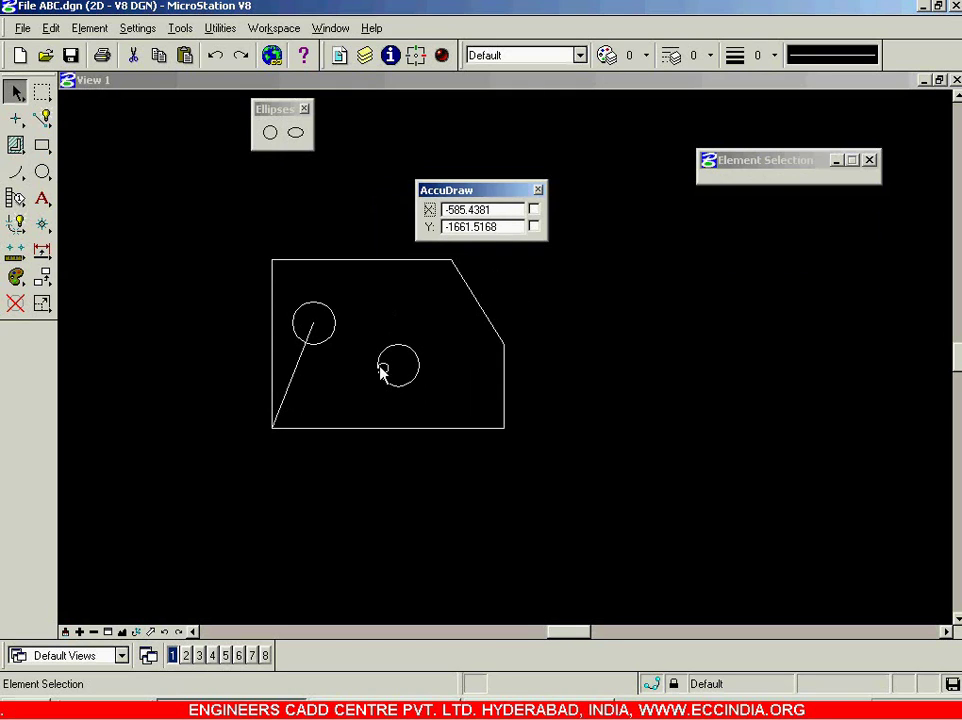
Step: Check the outer circle's diameter in the workbook and place a circle of diameter 2 concentric with the inner circle just placed
{"action": "left_click", "coordinate": [500, 693]}
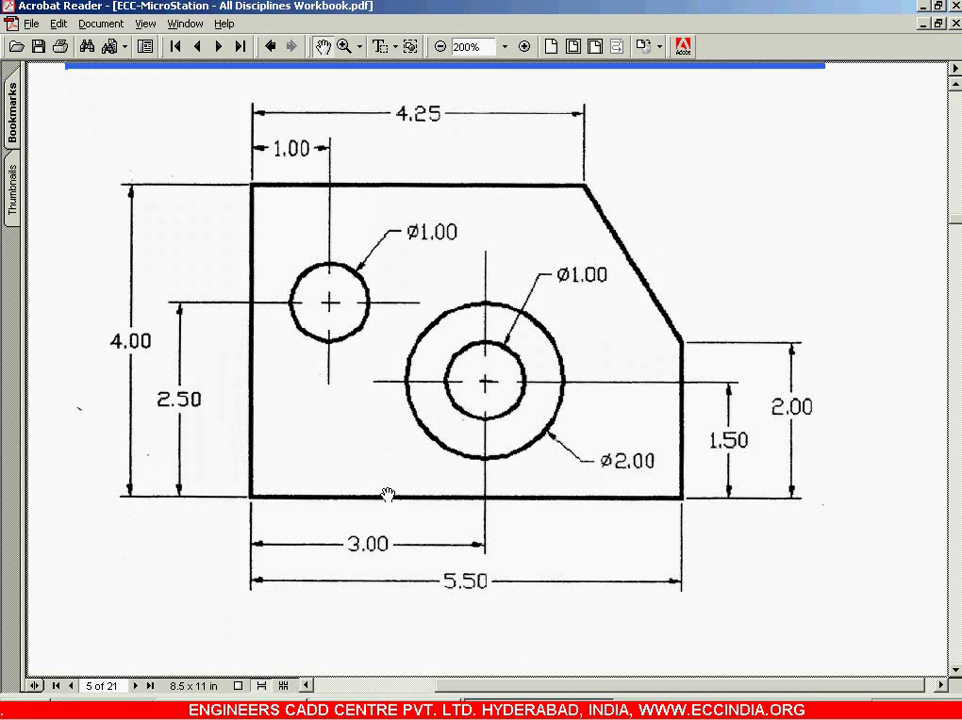
{"action": "key", "text": "alt+Tab"}
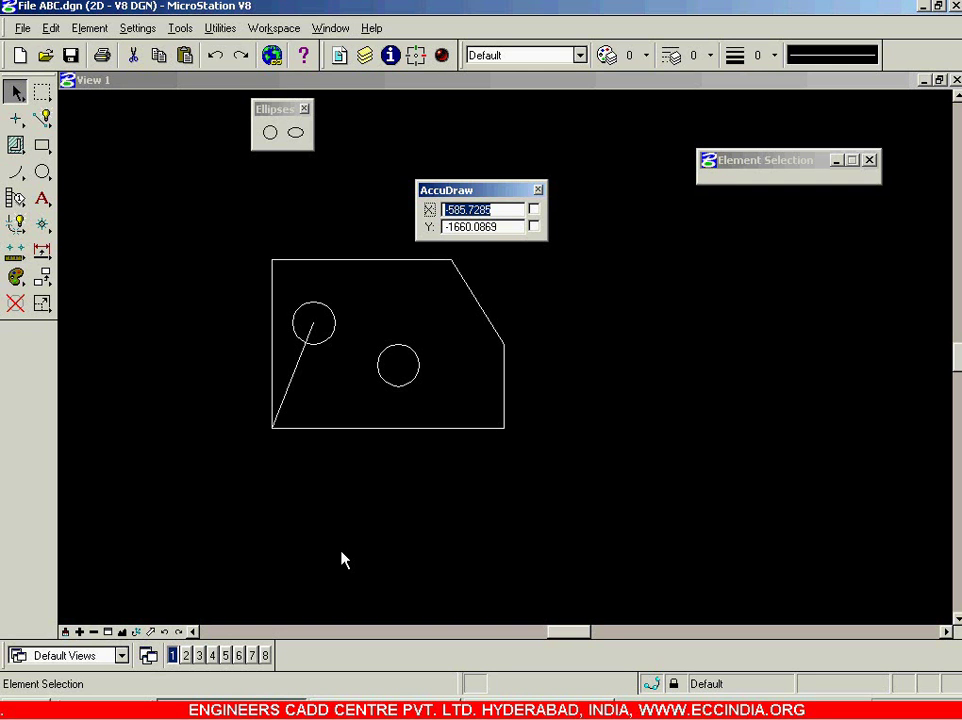
{"action": "left_click", "coordinate": [43, 174]}
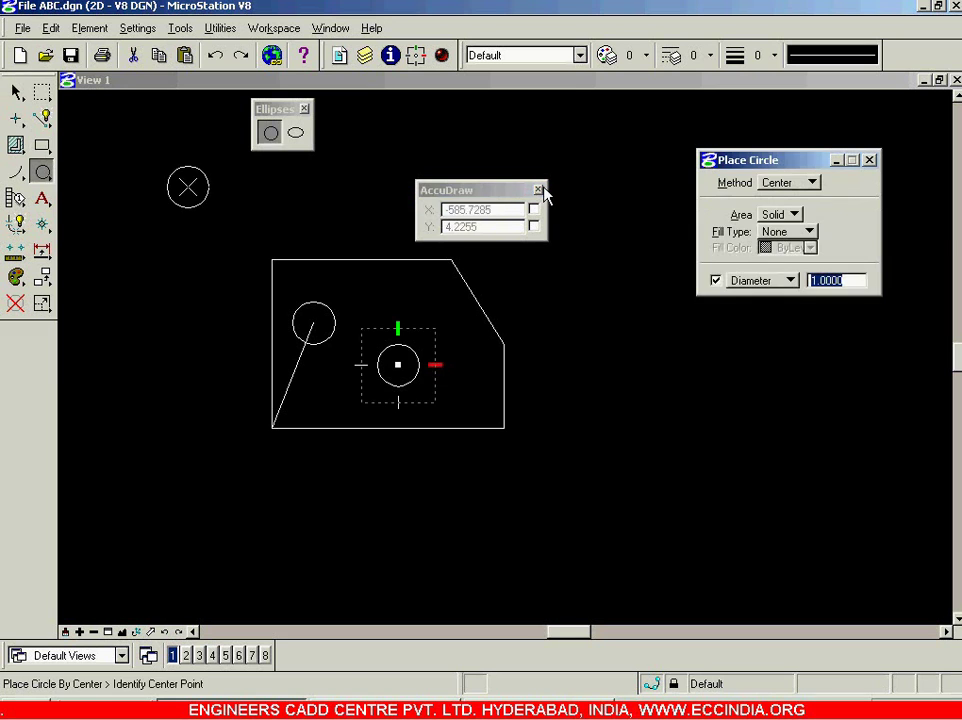
{"action": "key", "text": "alt+Tab"}
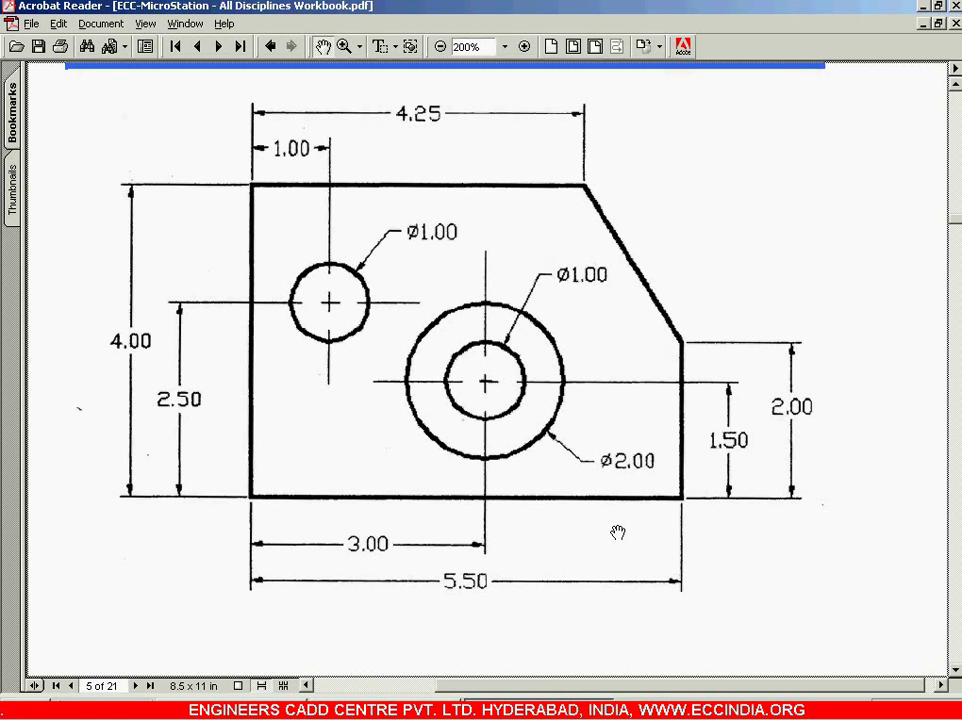
{"action": "key", "text": "alt+Tab"}
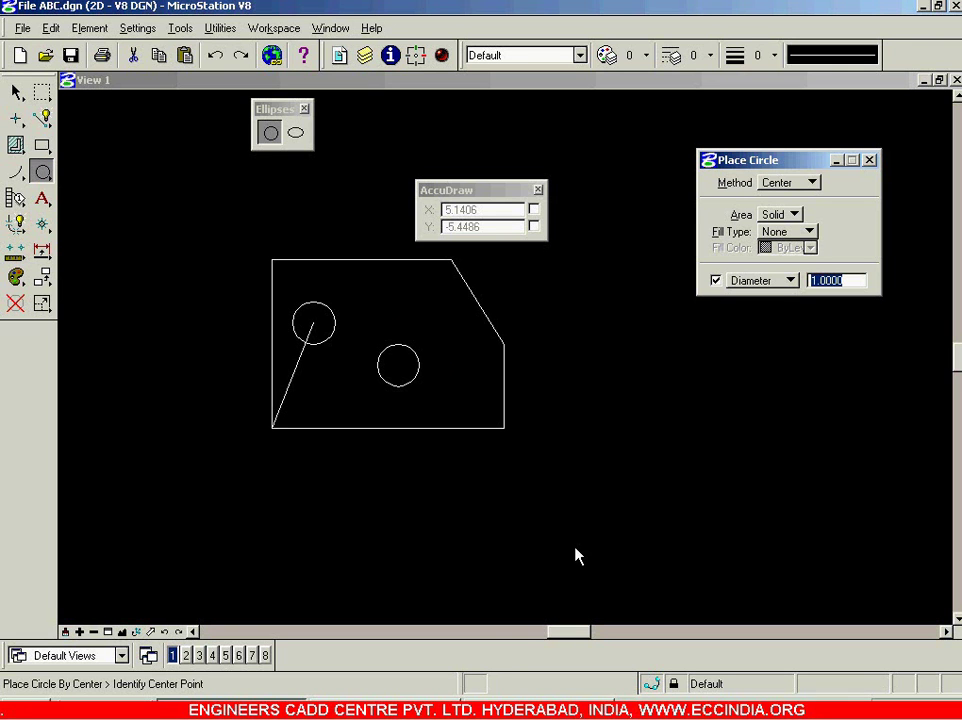
{"action": "type", "text": "2"}
{"action": "key", "text": "Tab"}
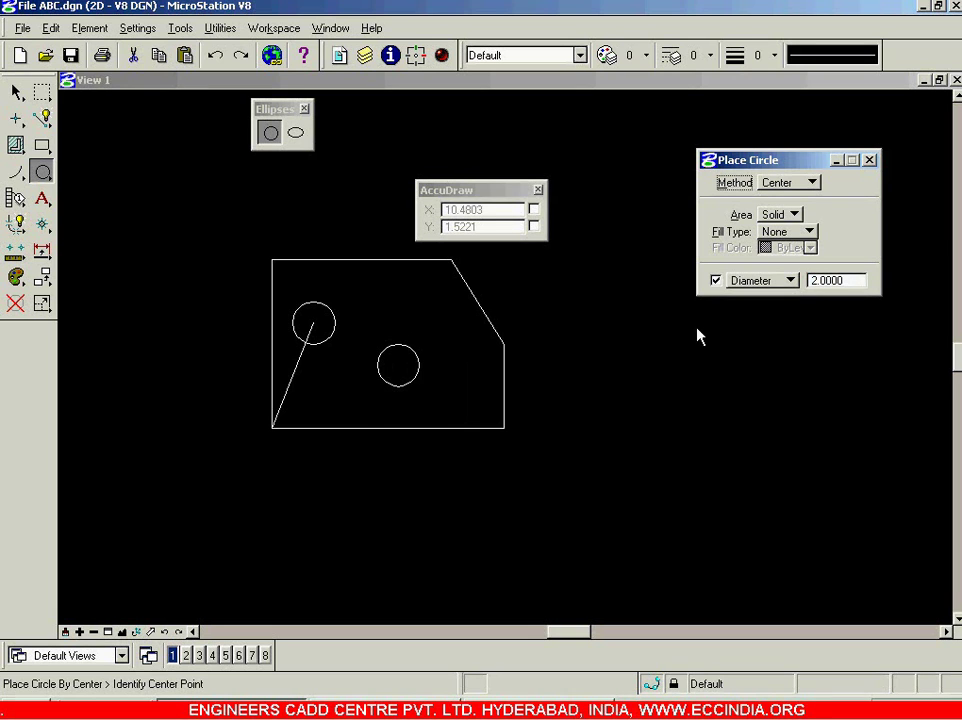
{"action": "left_click", "coordinate": [399, 366]}
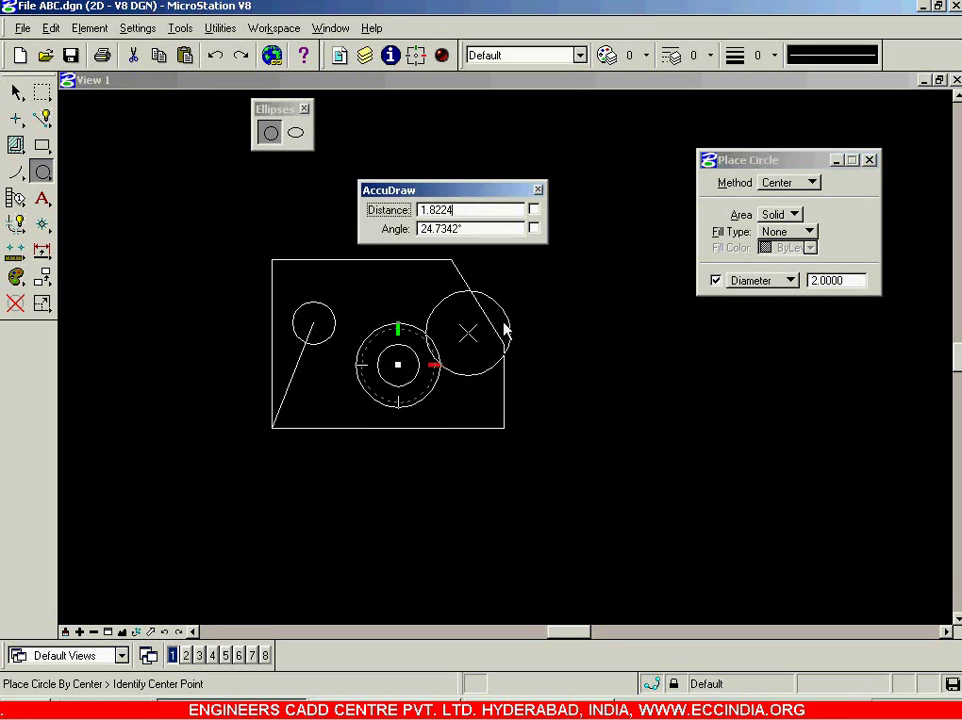
{"action": "key", "text": "Escape"}
Step: Delete the slanted construction line between the plate's lower-left corner and the first hole's centre
{"action": "left_click", "coordinate": [297, 370]}
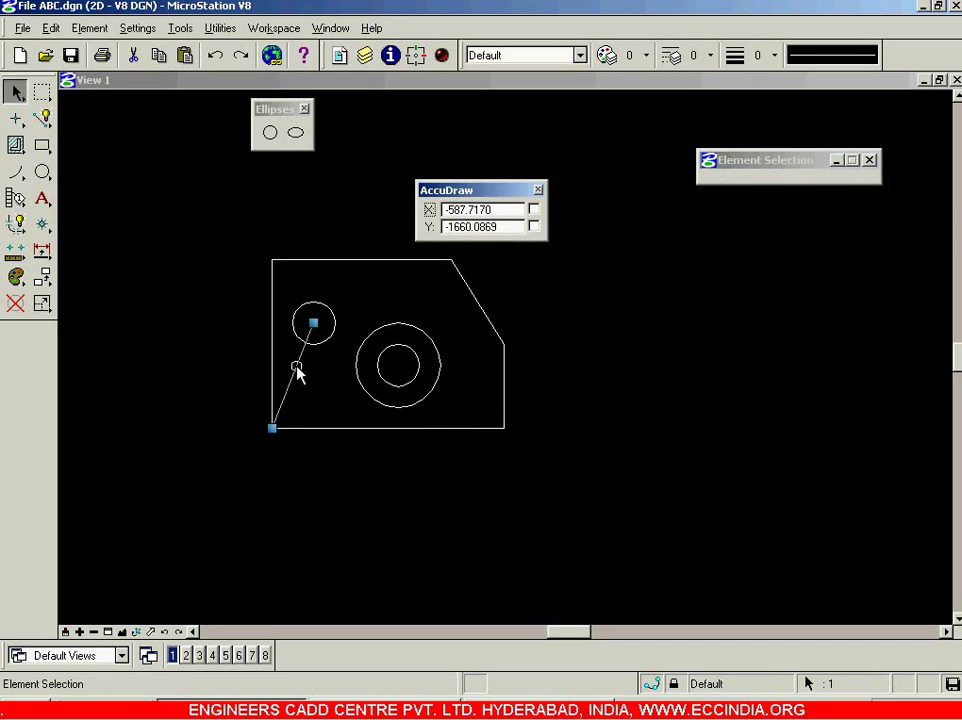
{"action": "key", "text": "Delete"}
{"action": "left_click", "coordinate": [628, 388]}
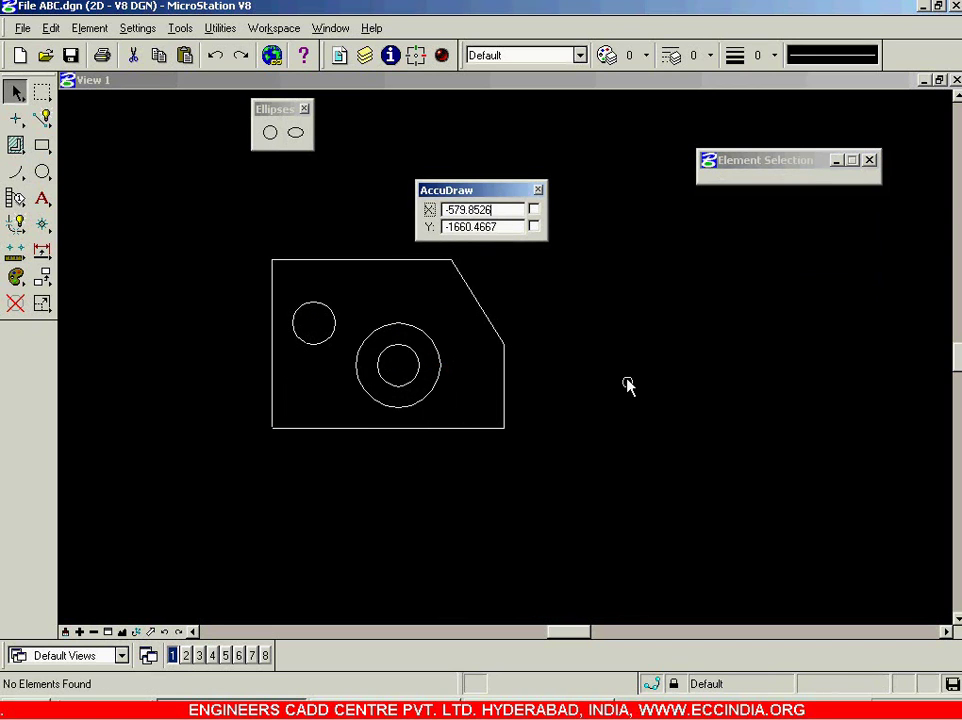